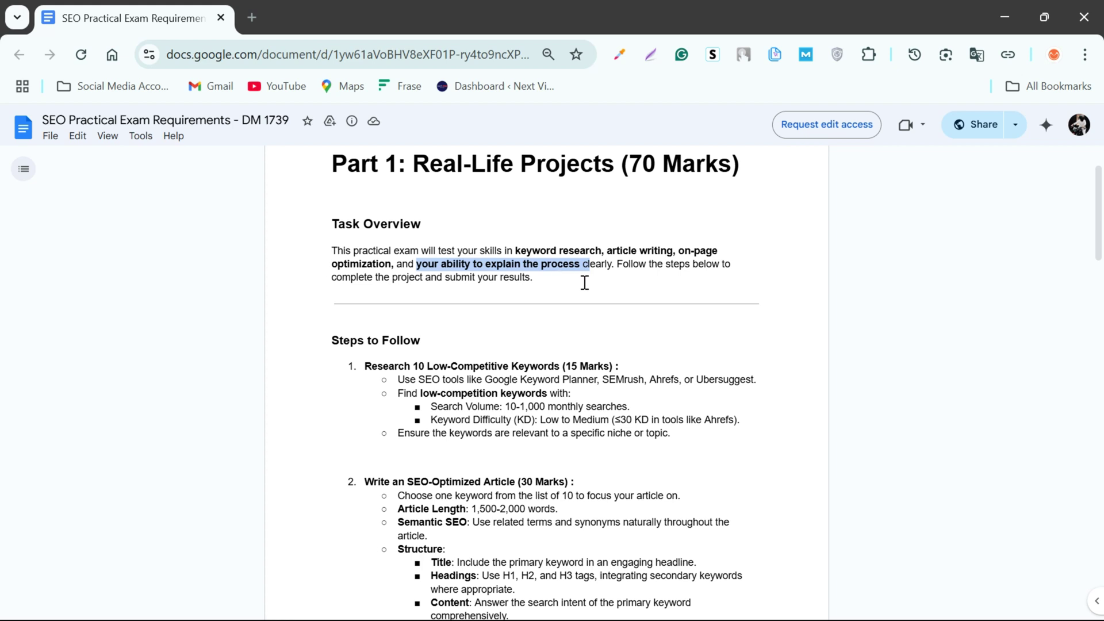
Read through the four tasks in the SEO practical exam requirements, from keyword research to the explanation video.
click(584, 282)
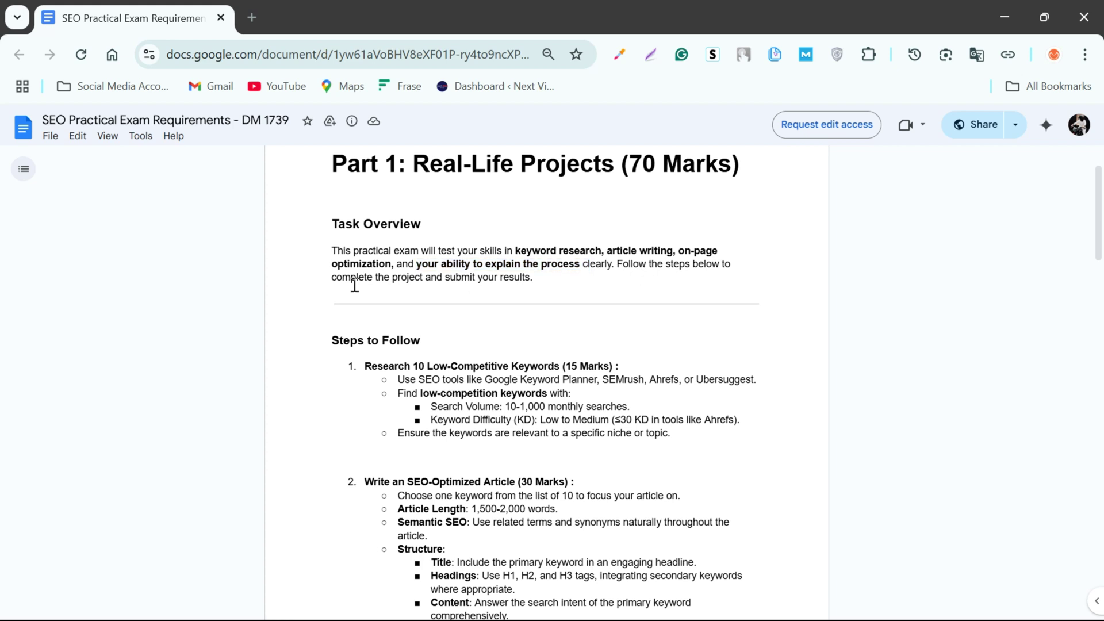
scroll(472, 289, down, 1)
scroll(461, 291, up, 1)
scroll(348, 373, down, 1)
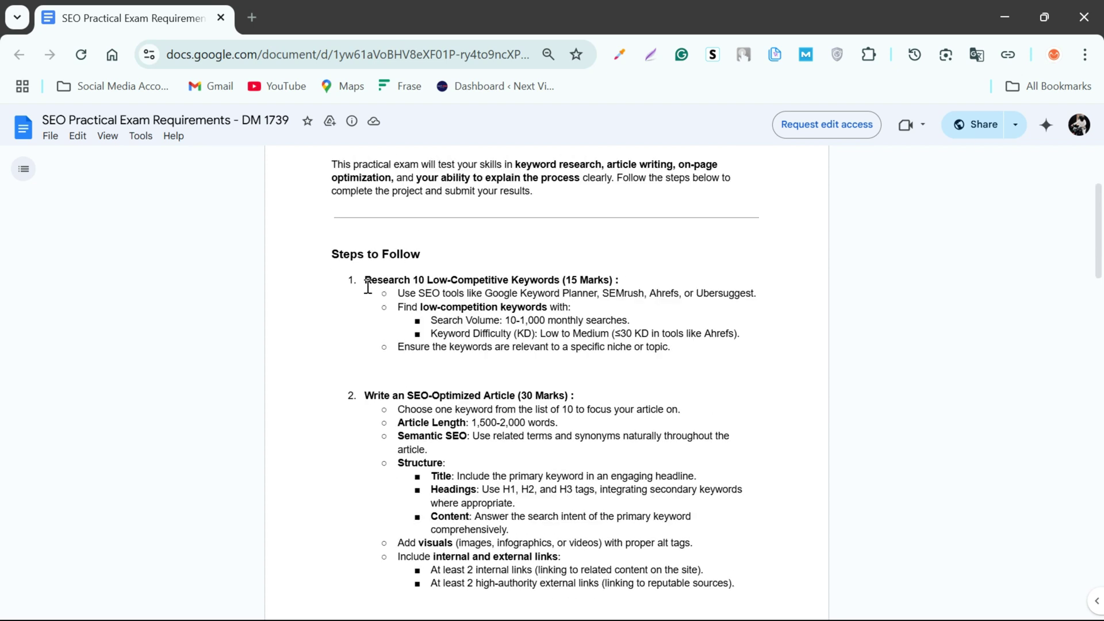
drag(362, 284, 612, 276)
scroll(467, 357, down, 1)
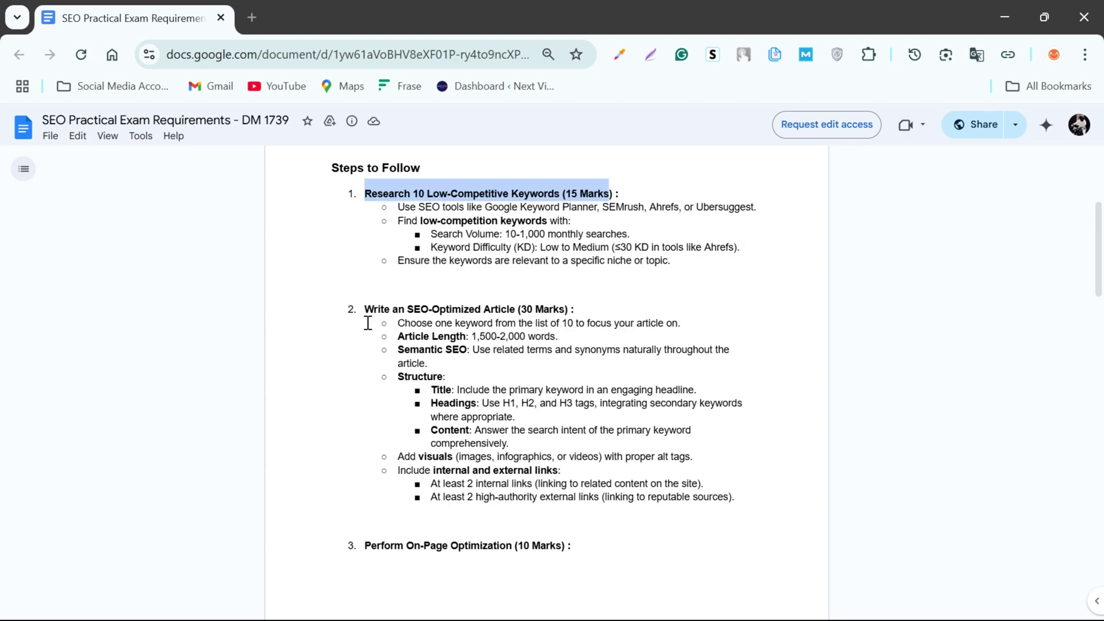
drag(581, 309, 476, 308)
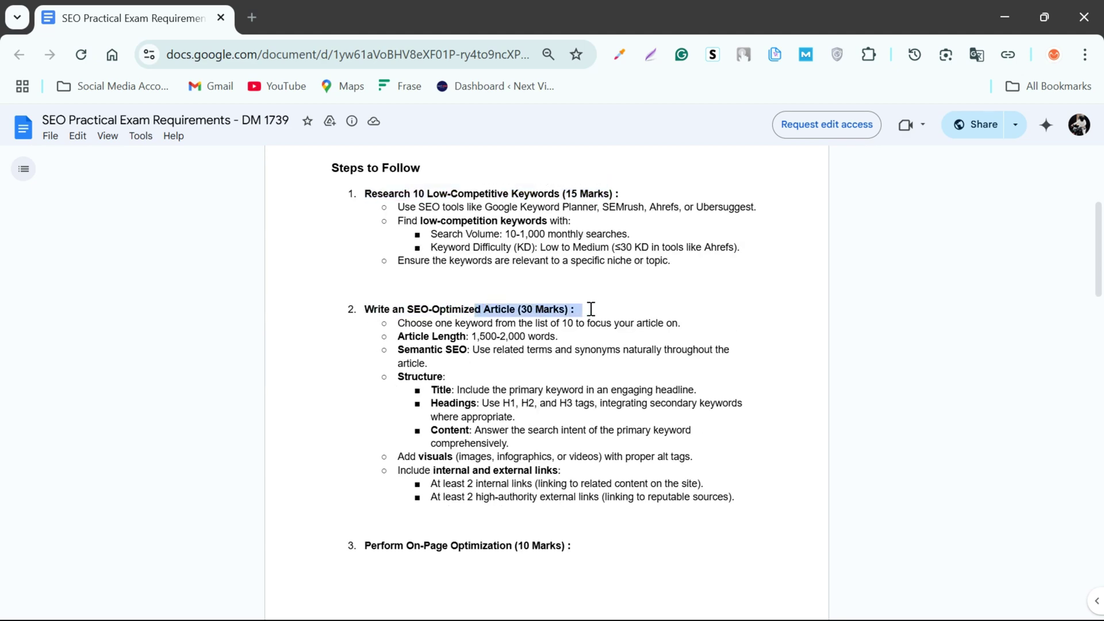
scroll(584, 311, down, 3)
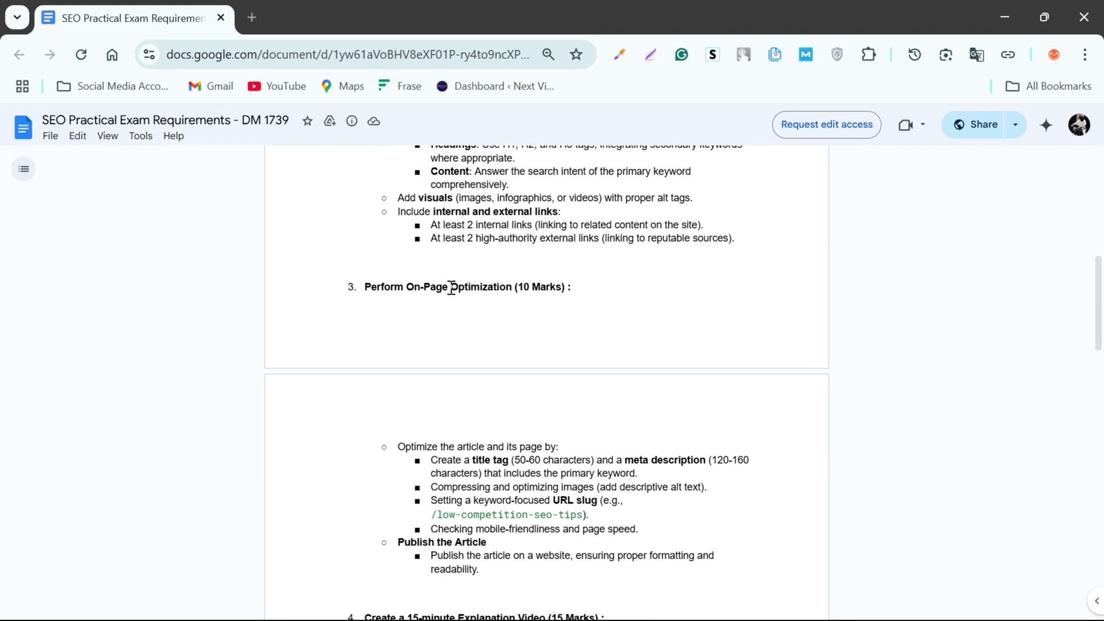
scroll(510, 300, down, 3)
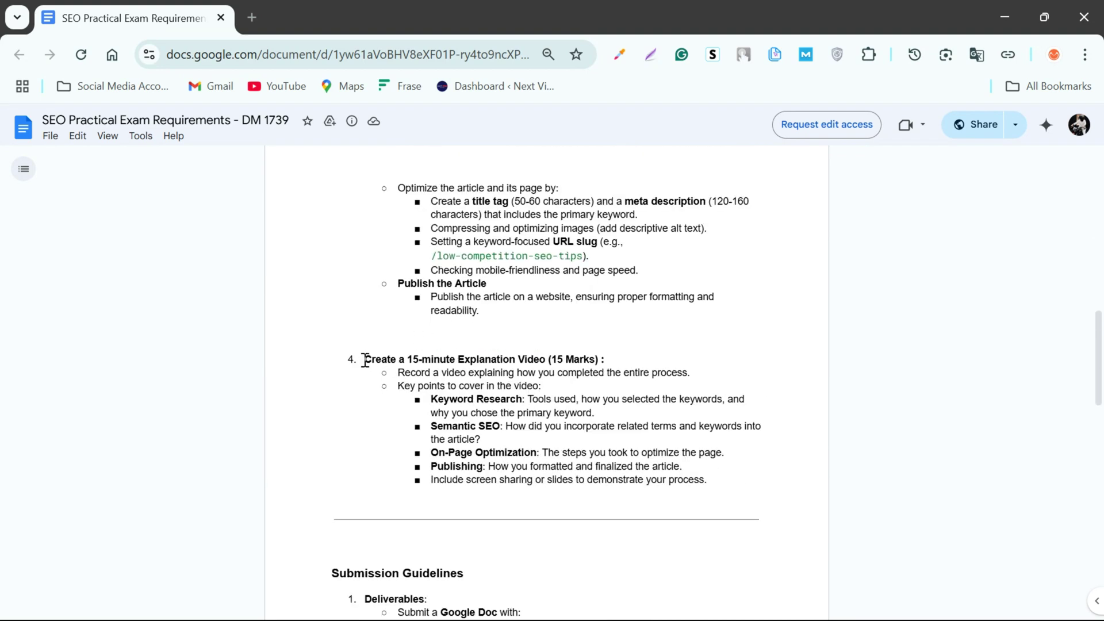
drag(365, 360, 535, 359)
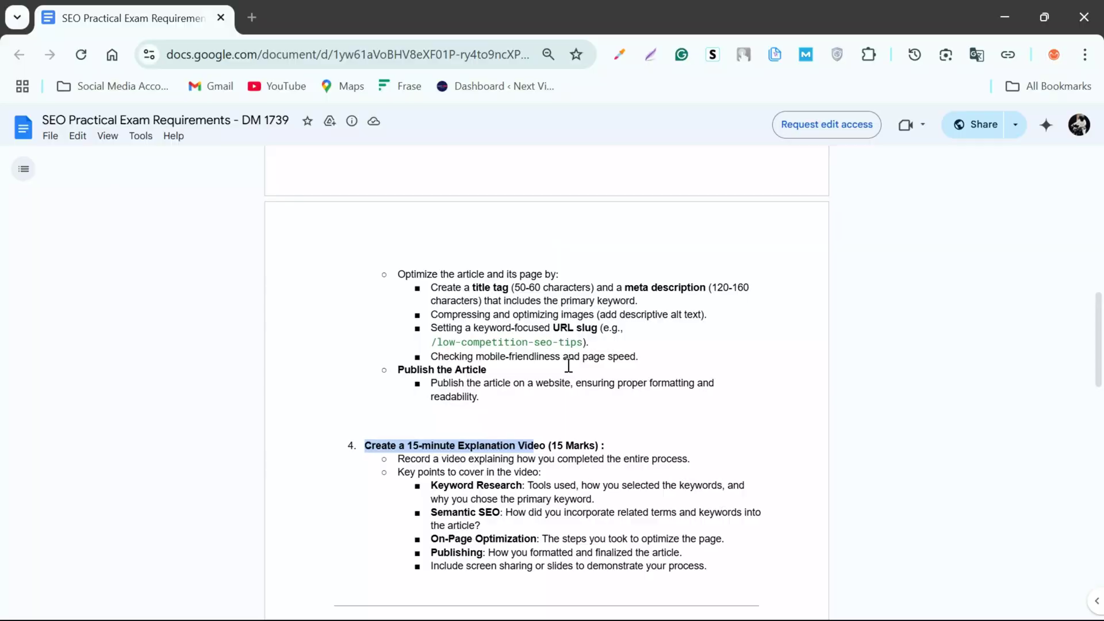
scroll(565, 365, up, 6)
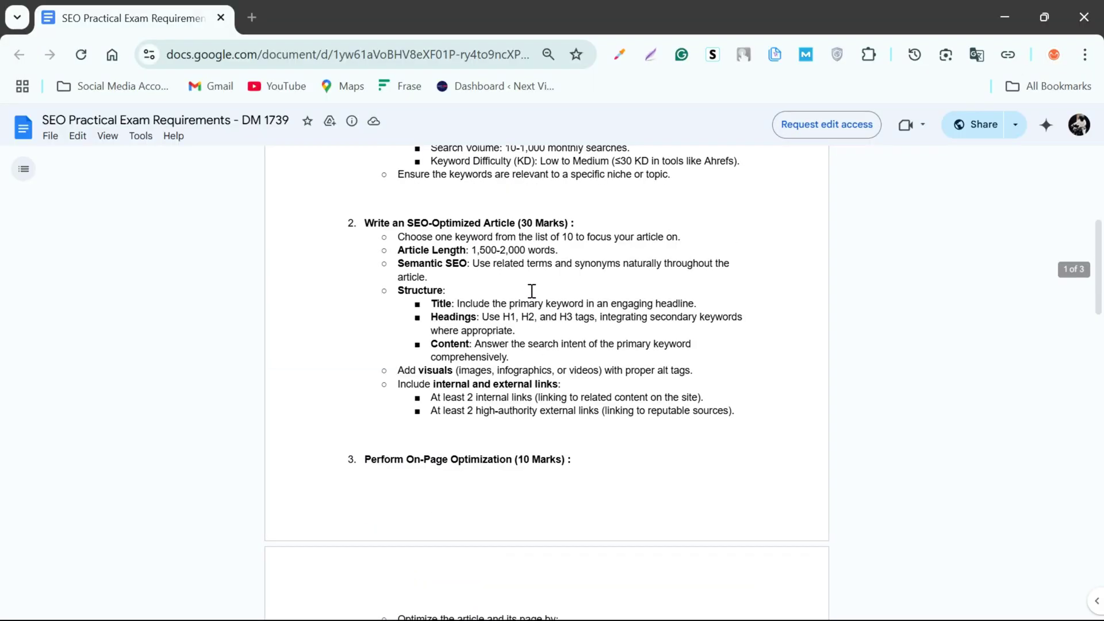
scroll(531, 291, up, 3)
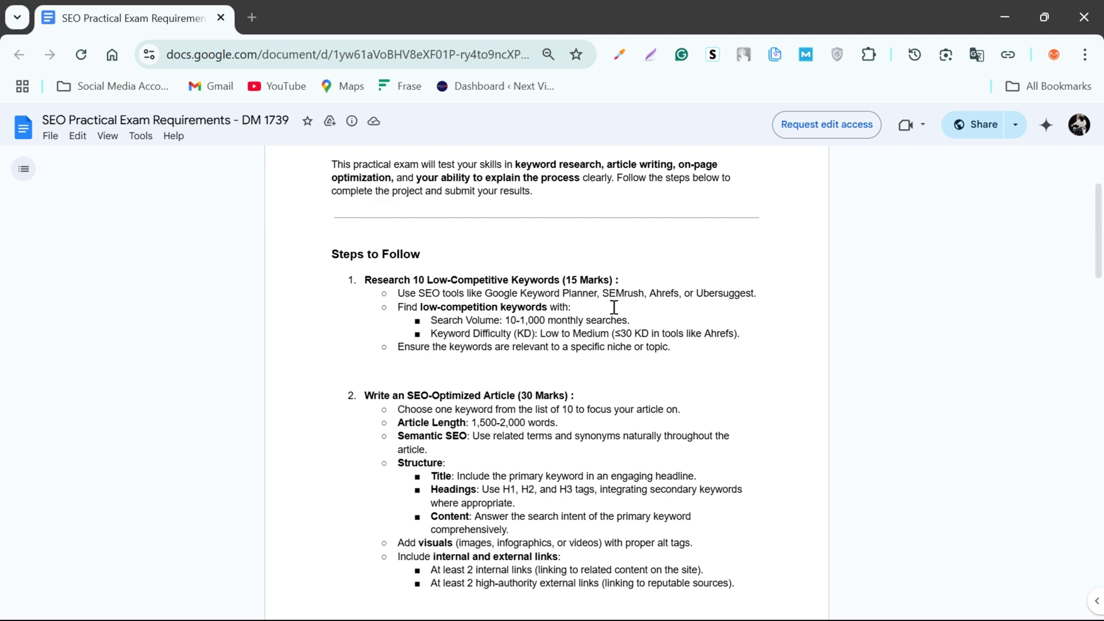
scroll(613, 308, up, 3)
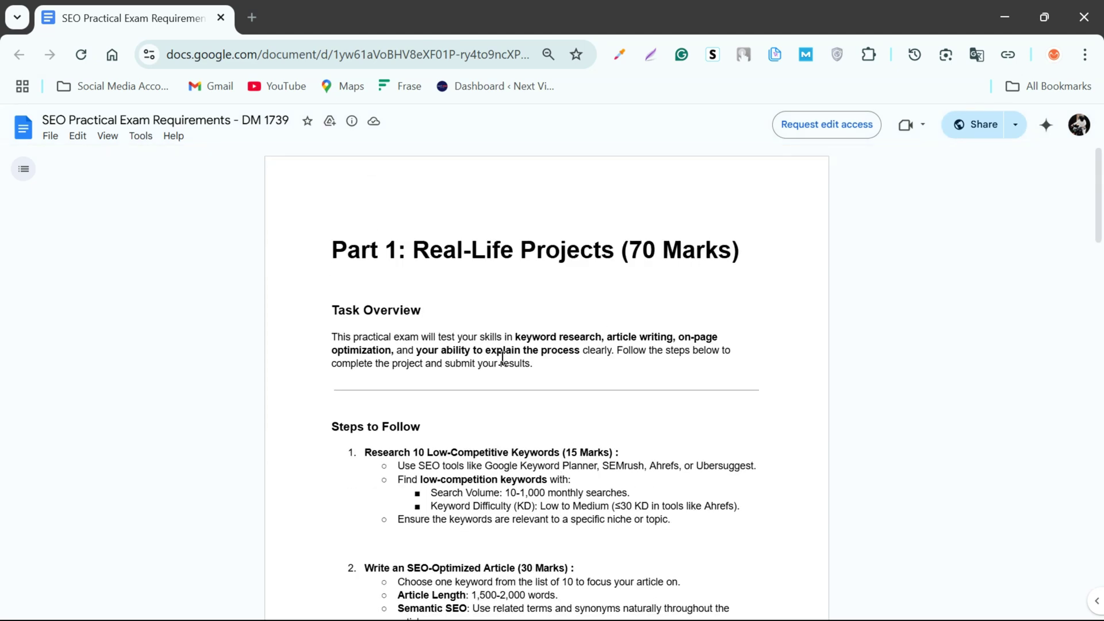
Review the low-competitive keyword research requirements, highlighting the line about which SEO tools to use.
scroll(537, 299, down, 2)
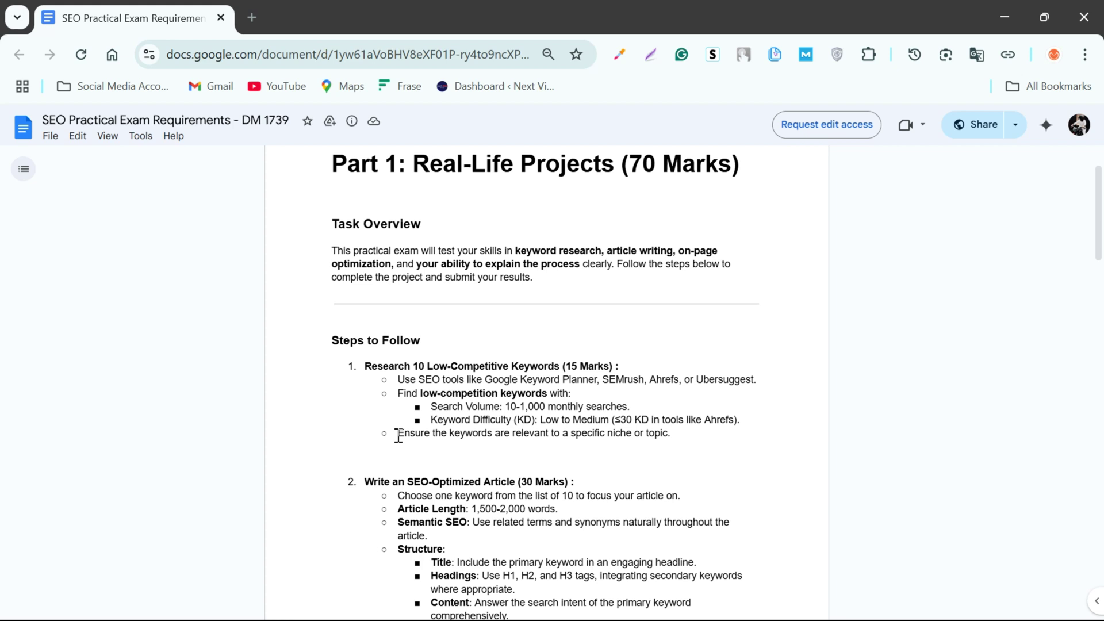
drag(397, 380, 744, 383)
click(640, 397)
scroll(581, 427, down, 2)
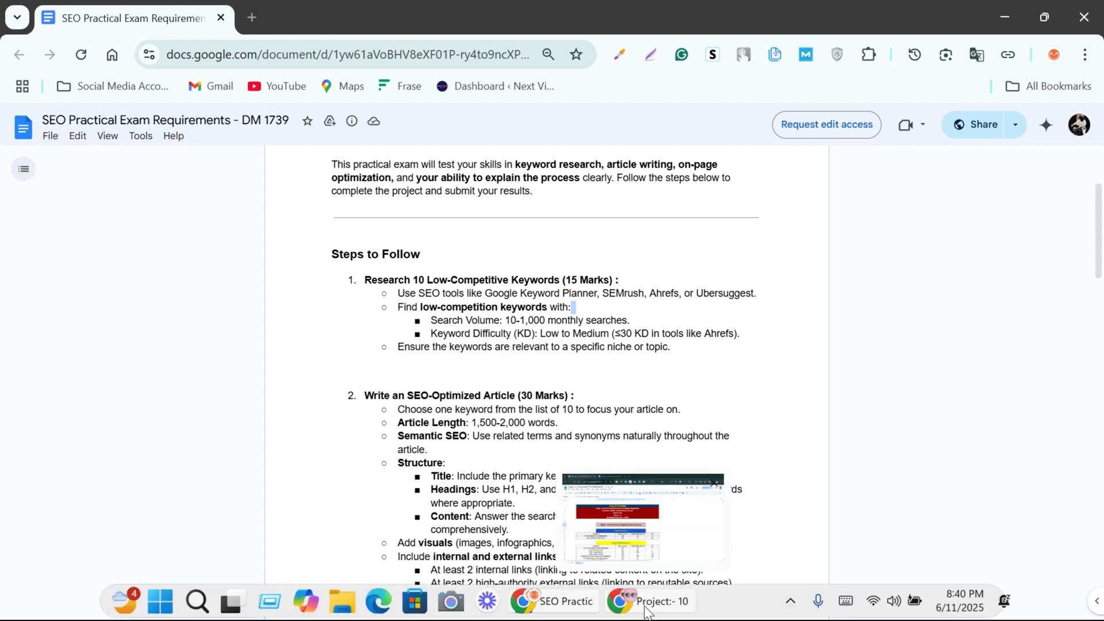
Switch to the 10 LOW COMPETTETIVE KEYWORDS spreadsheet and review its niche, Best Keywords and Informative Keywords tables.
click(638, 529)
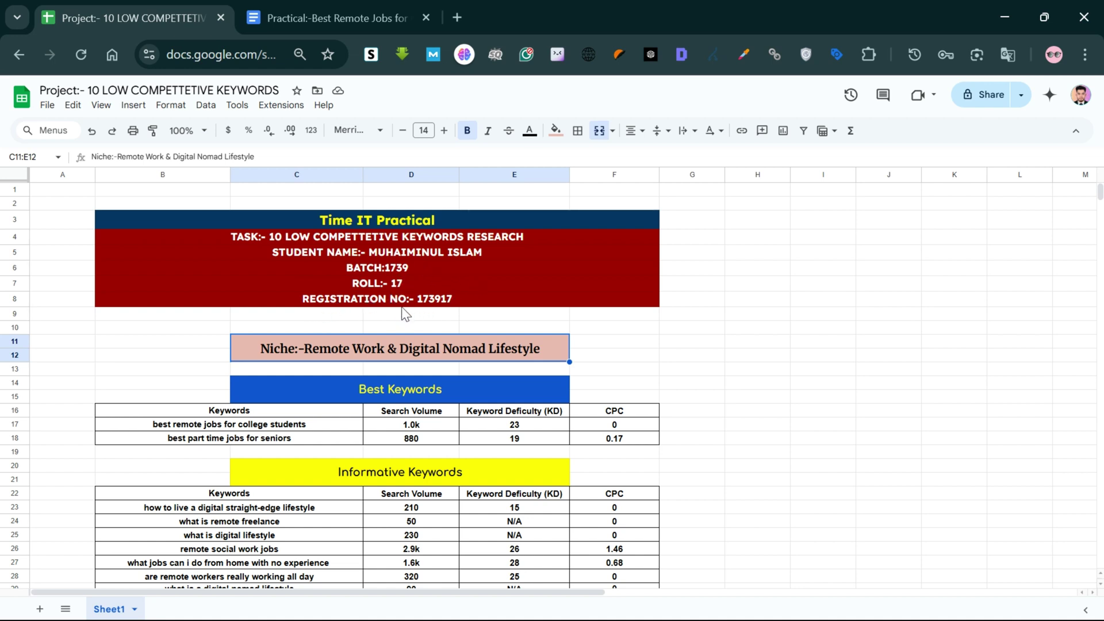
scroll(357, 385, down, 2)
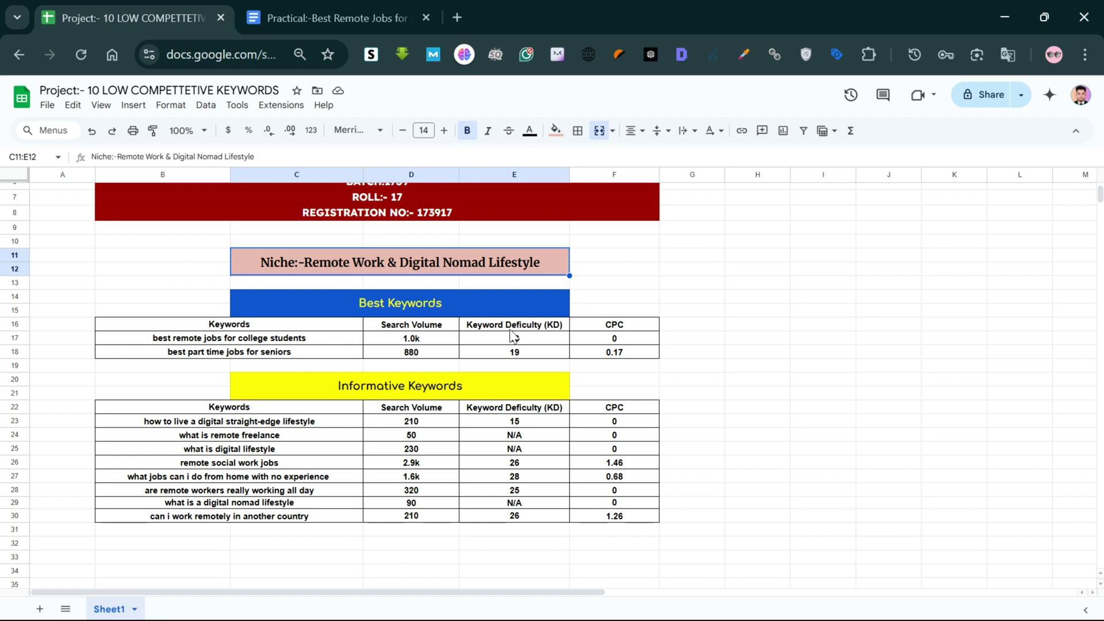
scroll(379, 355, down, 2)
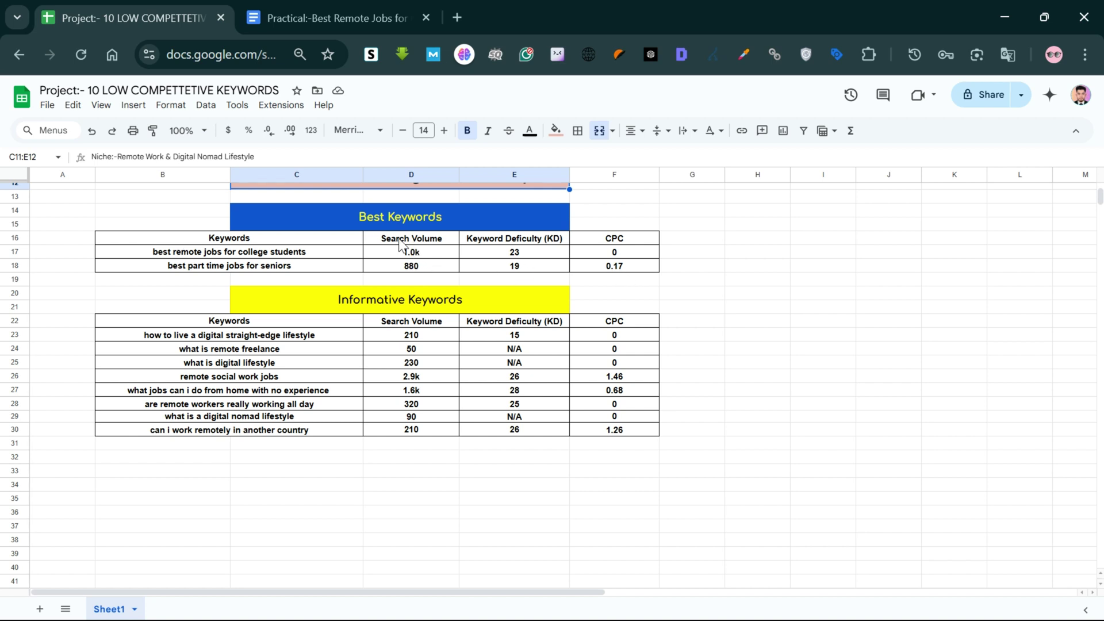
scroll(402, 246, down, 2)
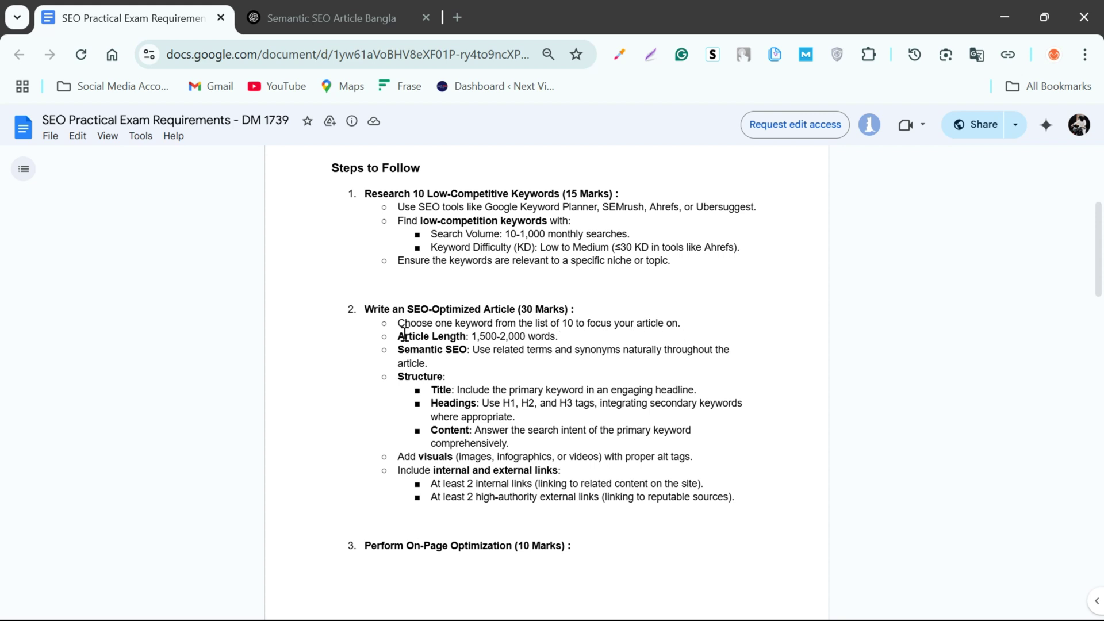
Reopen the keyword spreadsheet from the exam requirements and go over the list of researched keywords again.
mouse_move(547, 616)
click(673, 602)
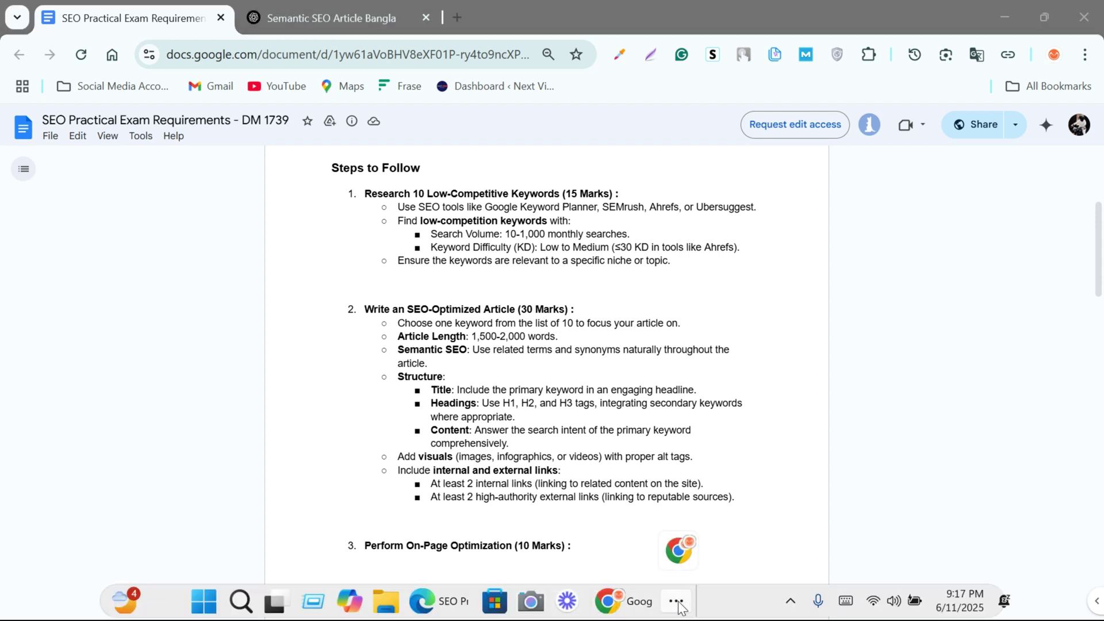
click(673, 602)
click(645, 602)
click(669, 603)
click(673, 602)
click(662, 549)
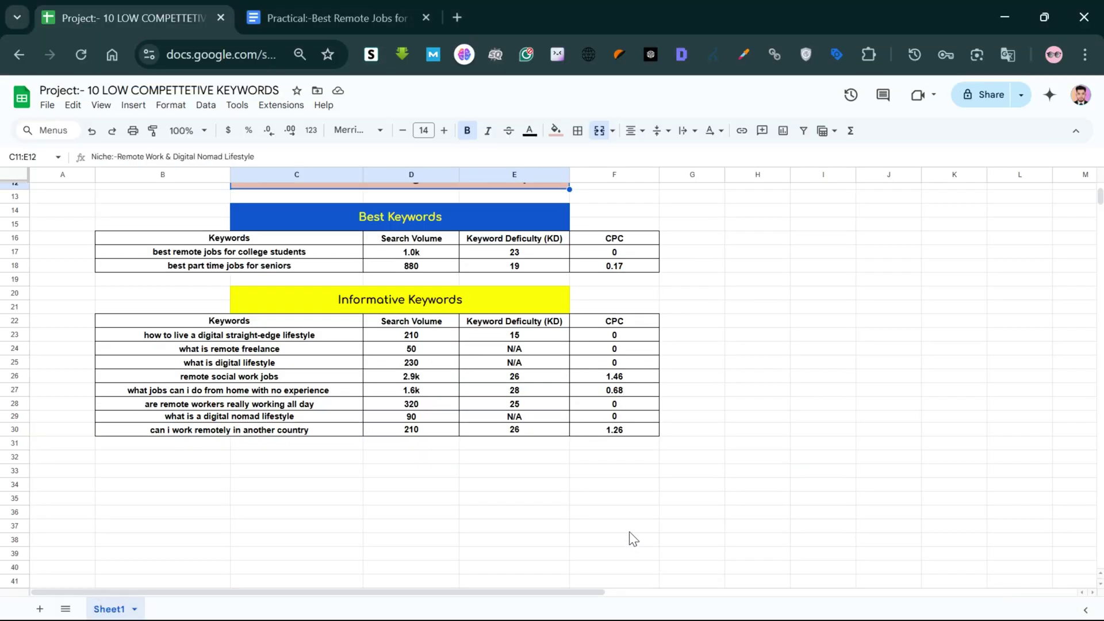
scroll(330, 312, up, 5)
scroll(310, 333, down, 3)
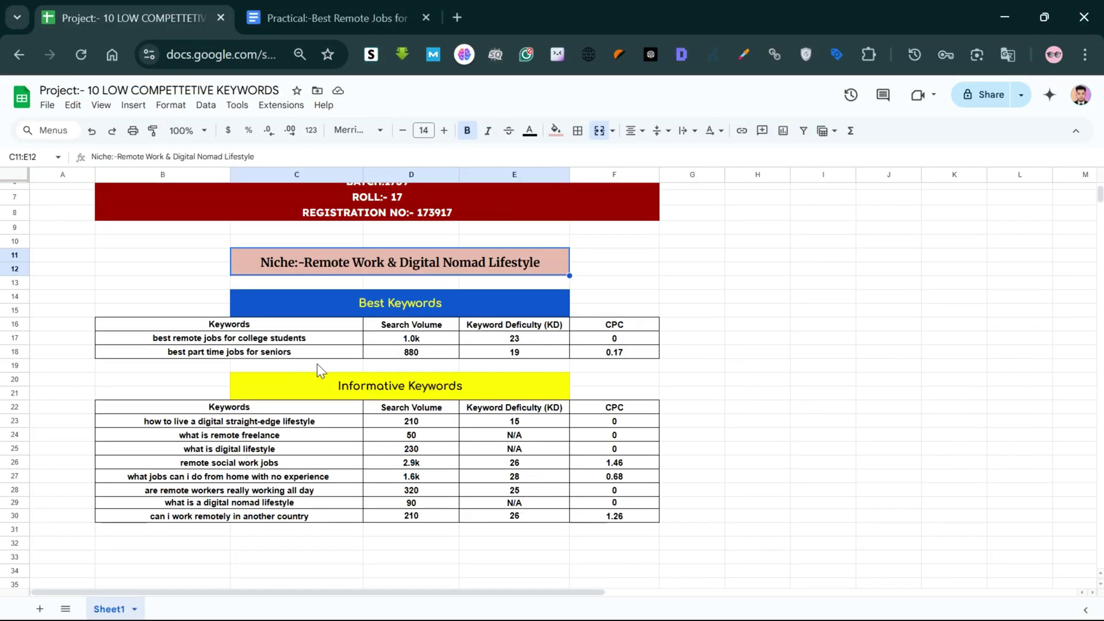
scroll(323, 368, down, 2)
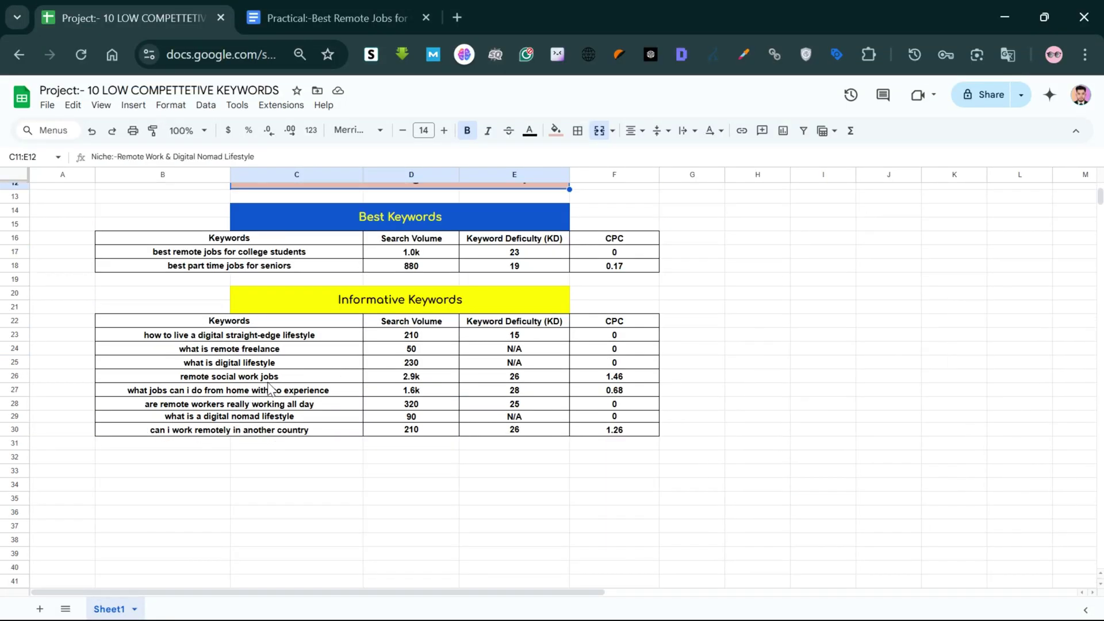
Return to the exam requirements and highlight the SEO-optimized article section, including its structure, visuals and internal and external link points.
mouse_move(668, 610)
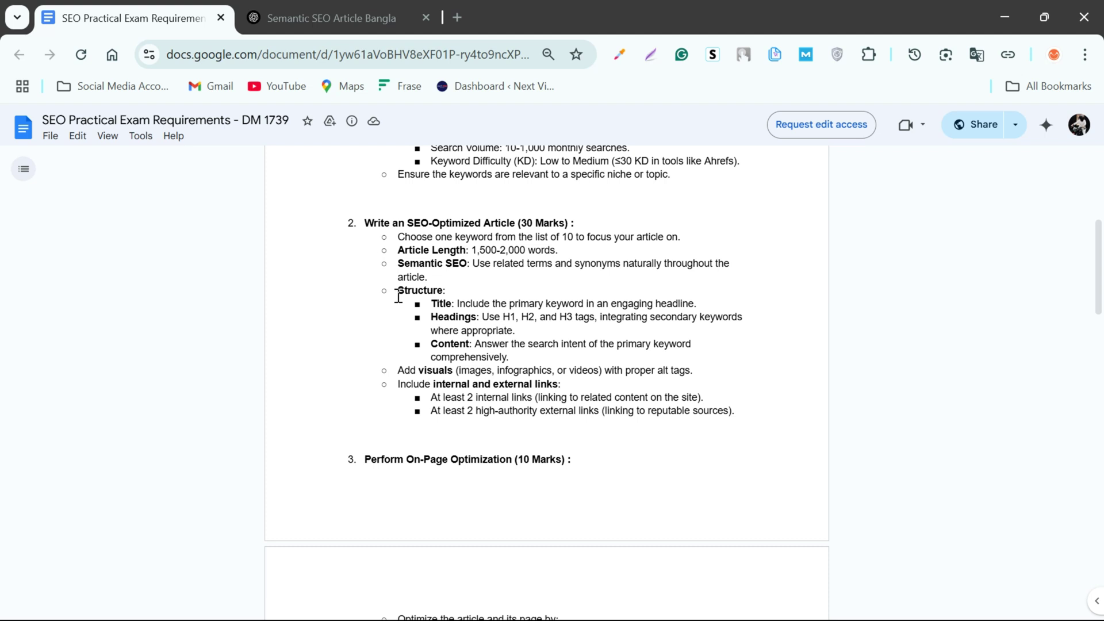
drag(398, 298, 513, 318)
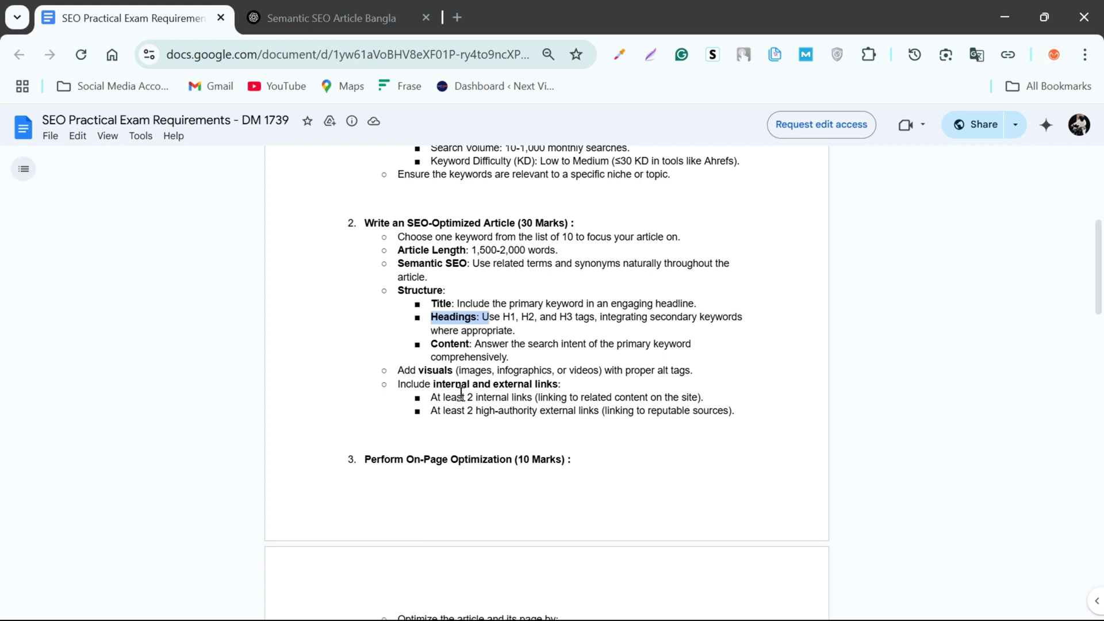
drag(397, 370, 470, 365)
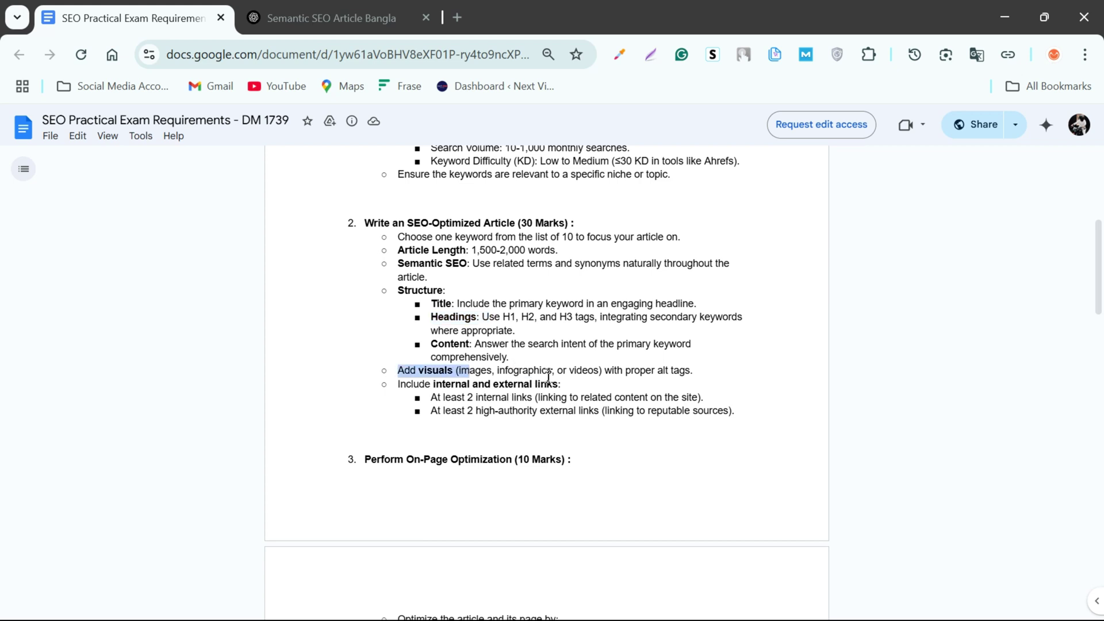
drag(406, 384, 426, 391)
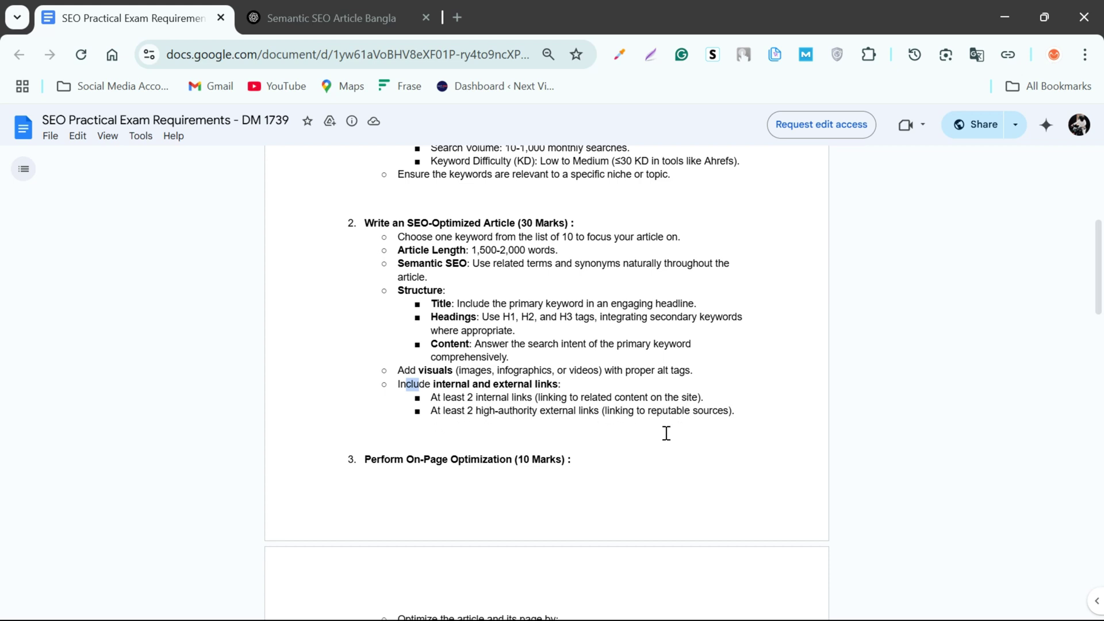
click(528, 426)
drag(324, 225, 735, 407)
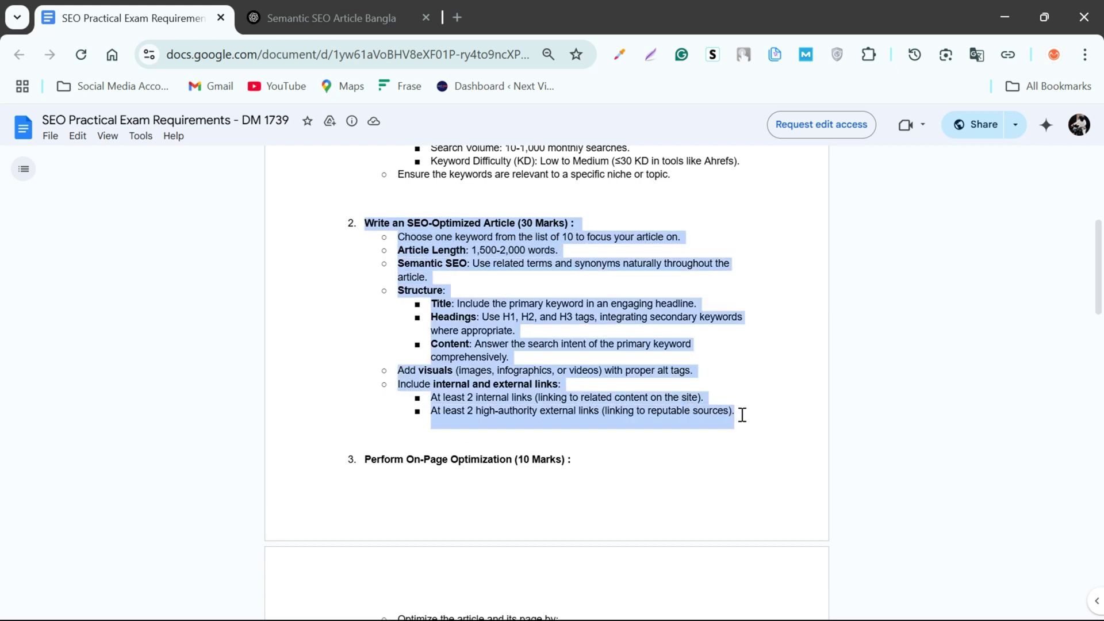
click(741, 415)
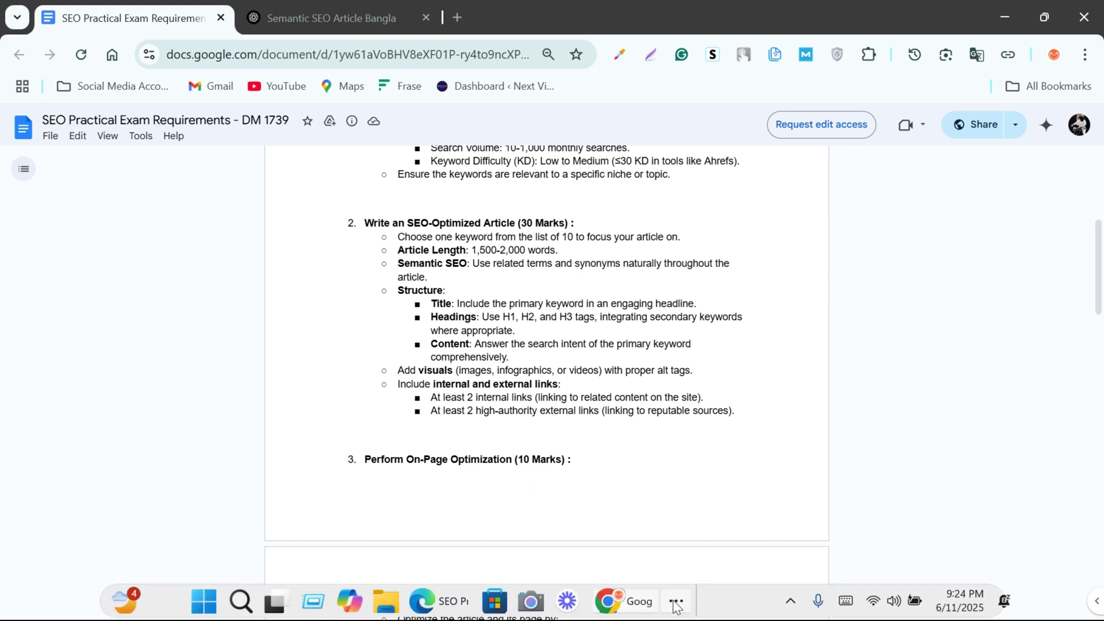
Switch to the keyword spreadsheet and select the keyword "best remote jobs for college students" under Best Keywords.
click(676, 606)
click(663, 551)
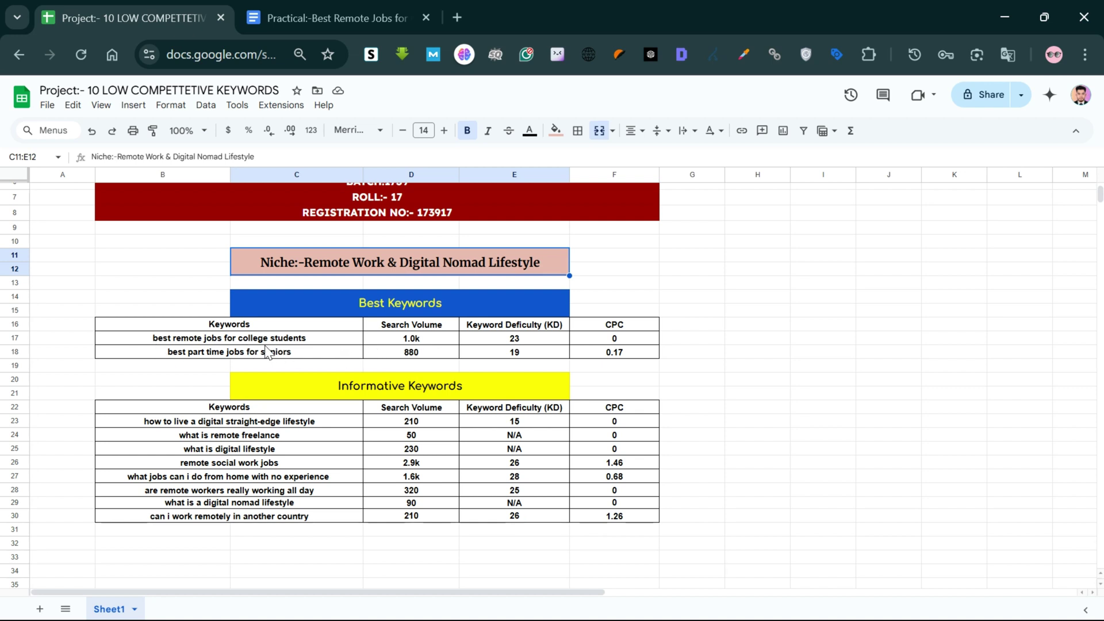
click(165, 342)
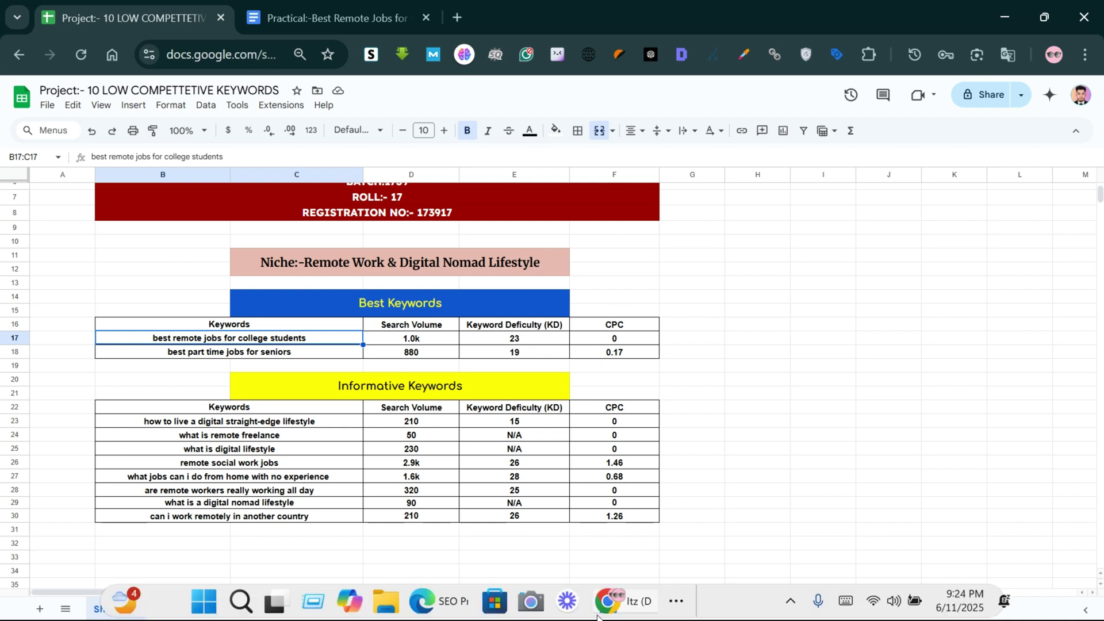
Switch to the Best Remote Jobs for College Students document and review the keyword, search volume, difficulty and content-quality lines.
click(673, 602)
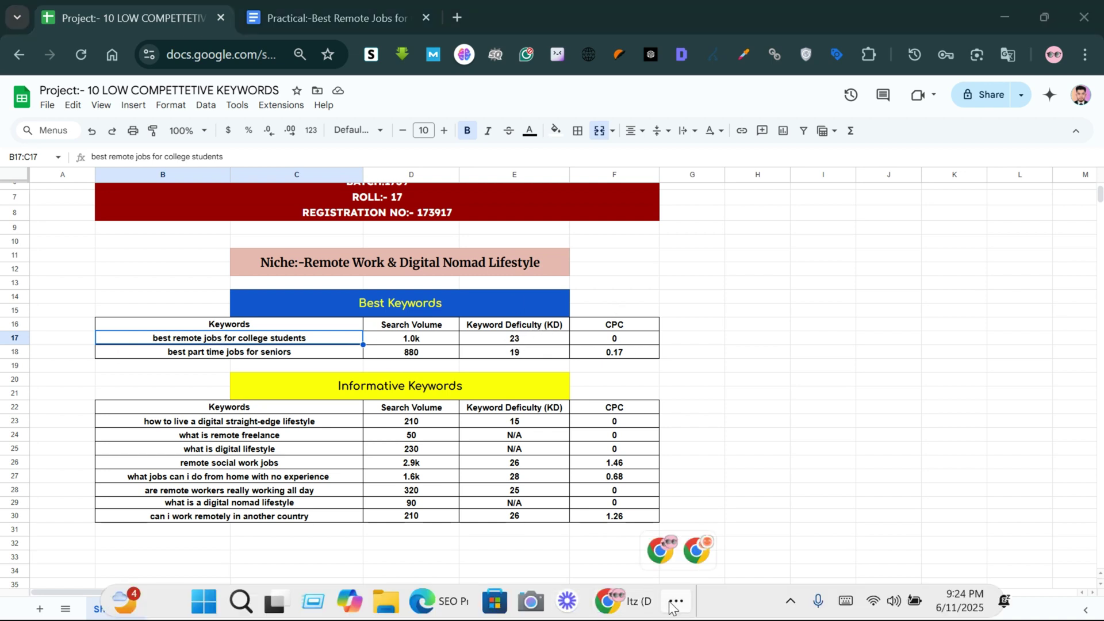
click(697, 550)
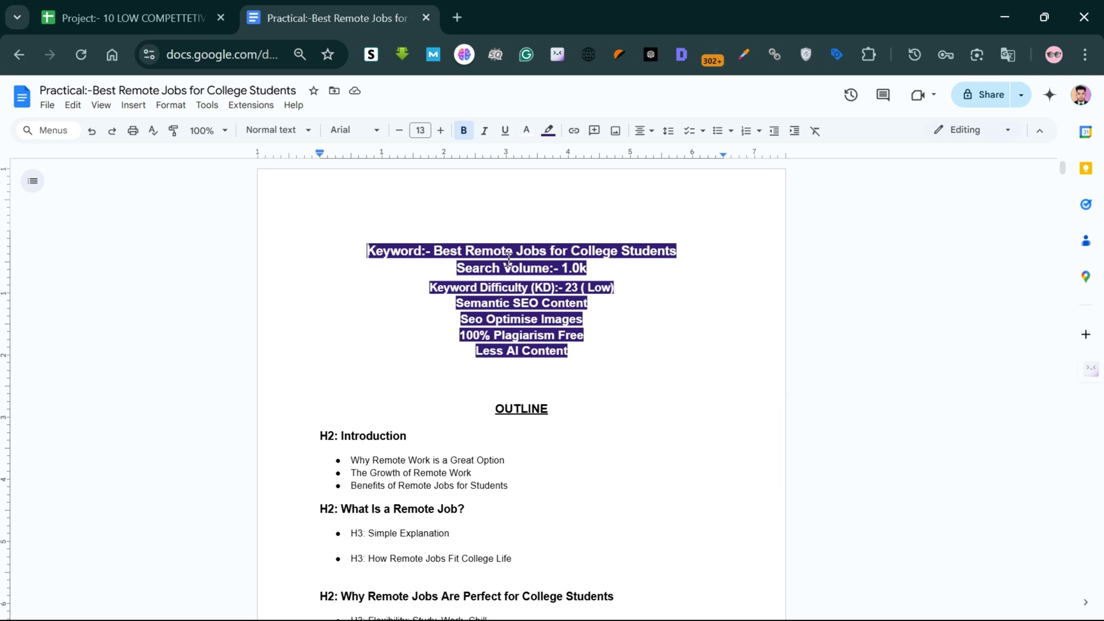
drag(509, 238, 432, 267)
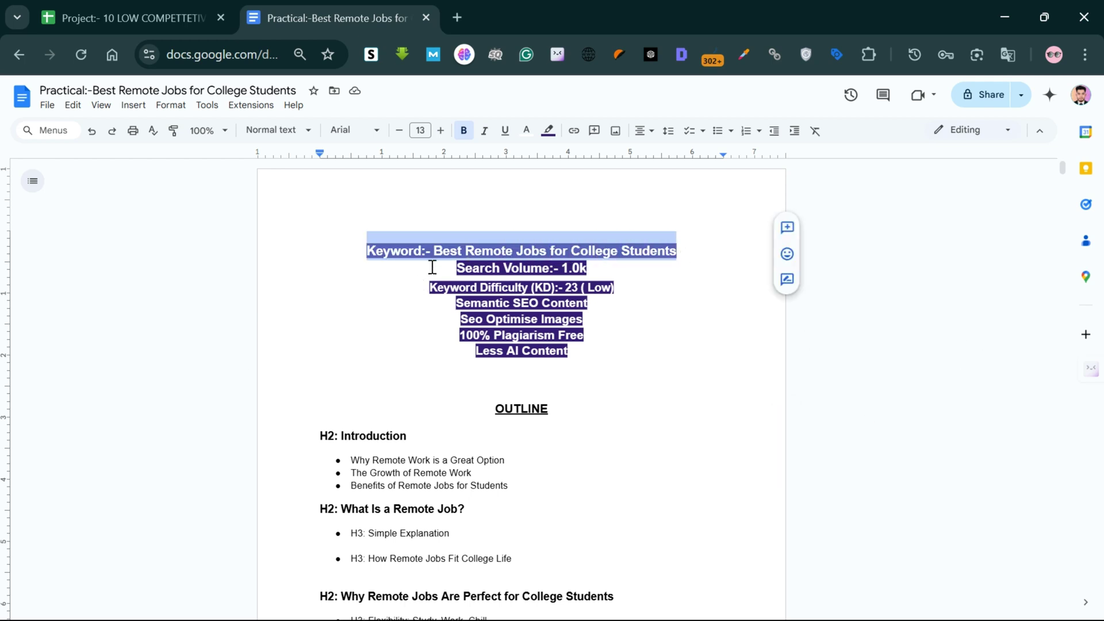
double_click(433, 267)
click(579, 276)
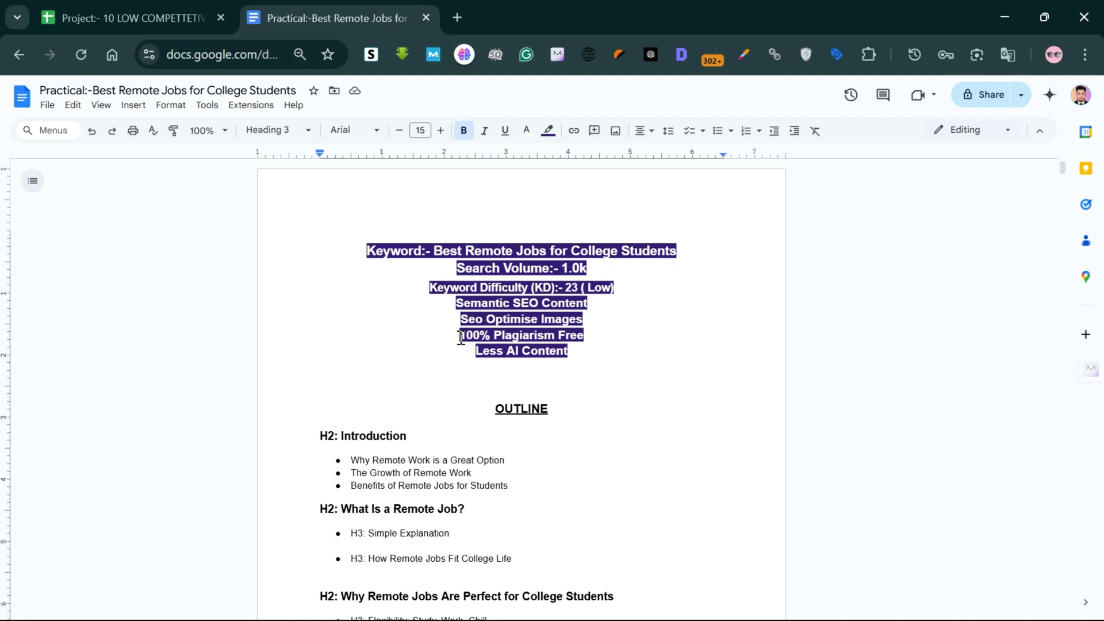
drag(460, 336, 573, 349)
Examine the article's outline of H2 and H3 headings below the keyword details.
scroll(537, 345, down, 3)
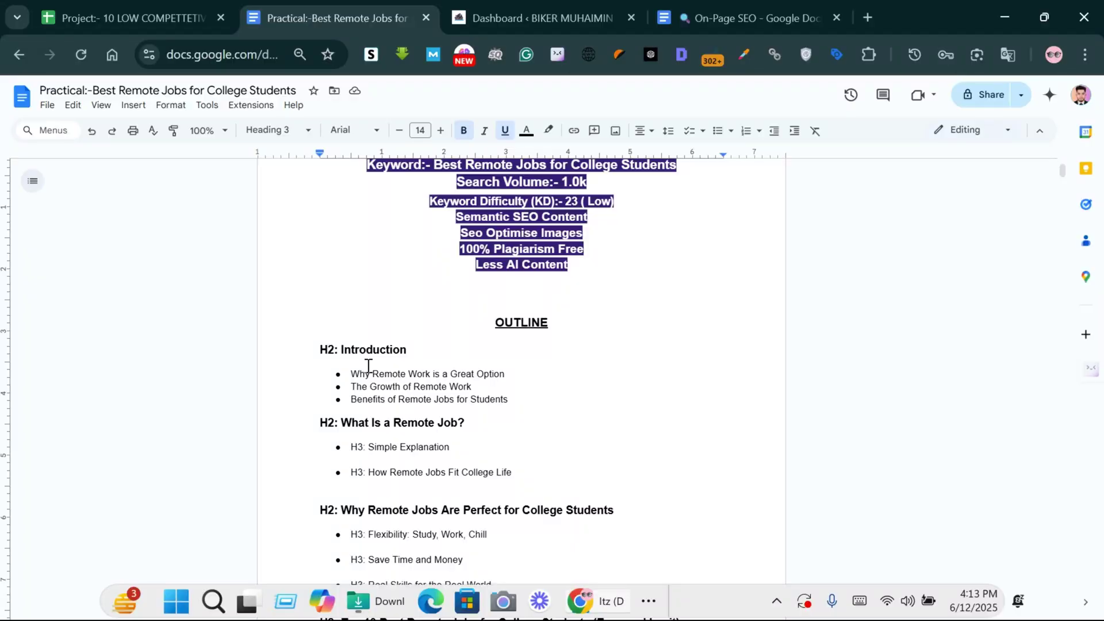
scroll(402, 354, up, 2)
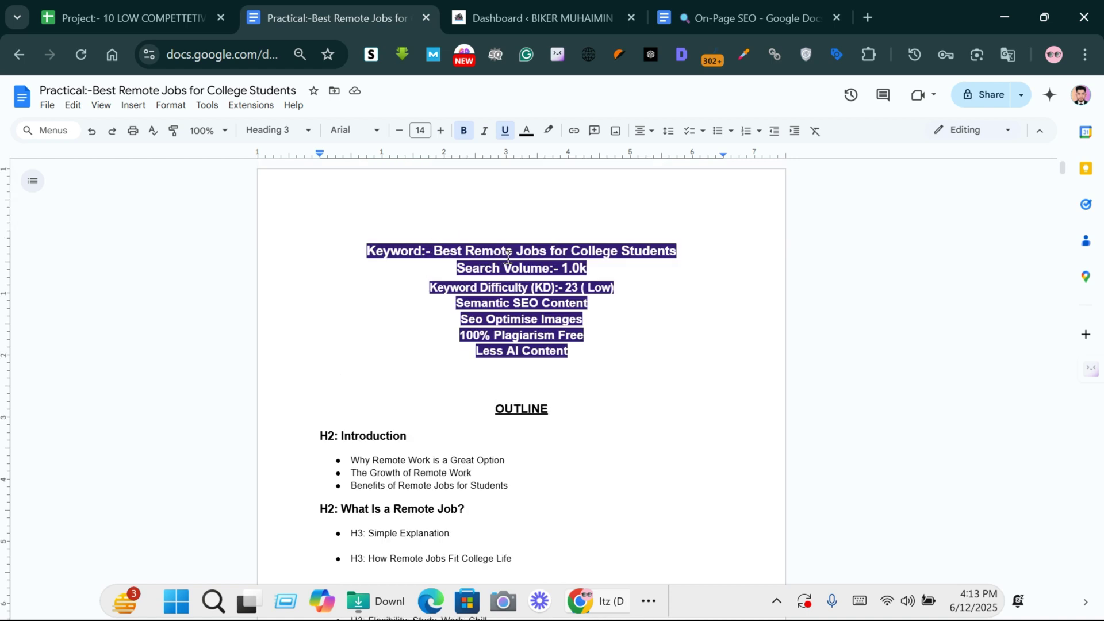
scroll(635, 251, down, 2)
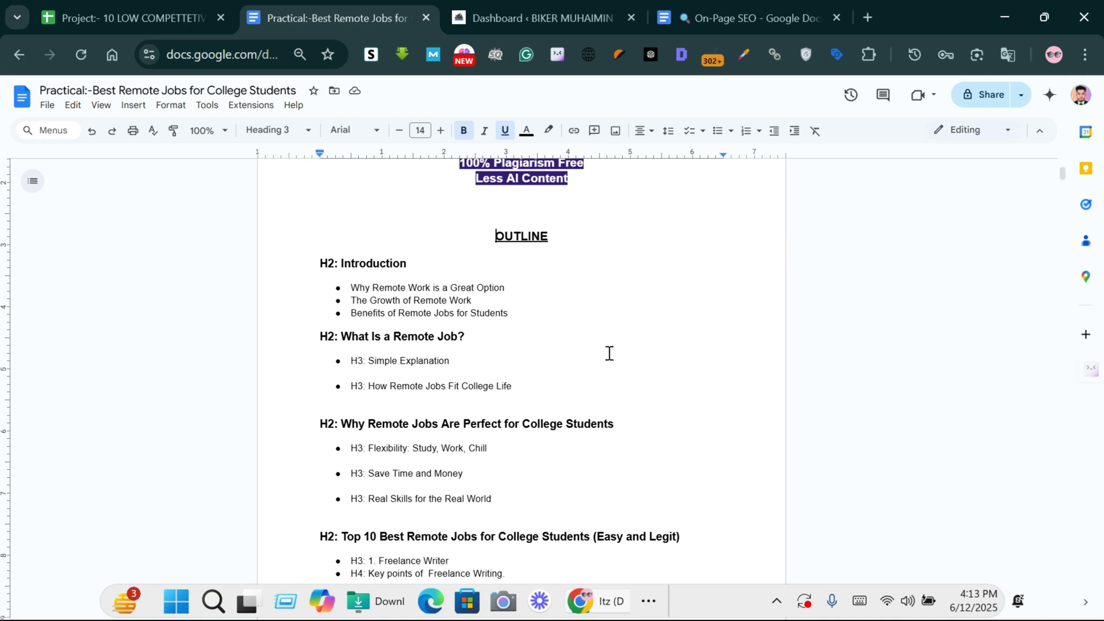
Review the rest of the article outline, from the Top 10 remote jobs headings to the Conclusion points.
scroll(338, 313, down, 5)
scroll(357, 344, down, 15)
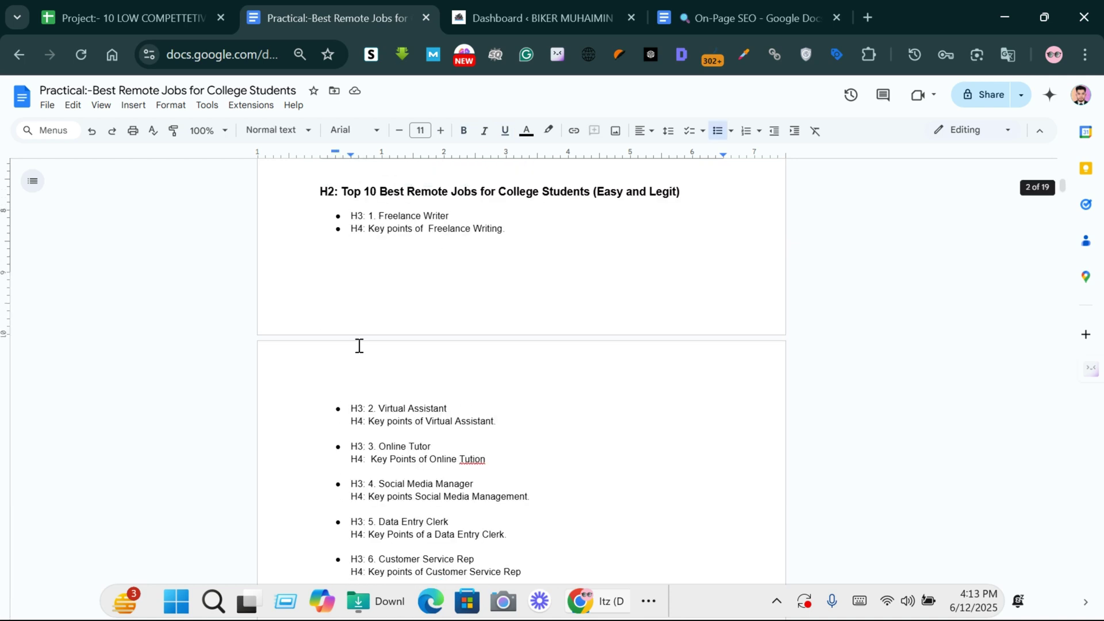
scroll(493, 422, down, 2)
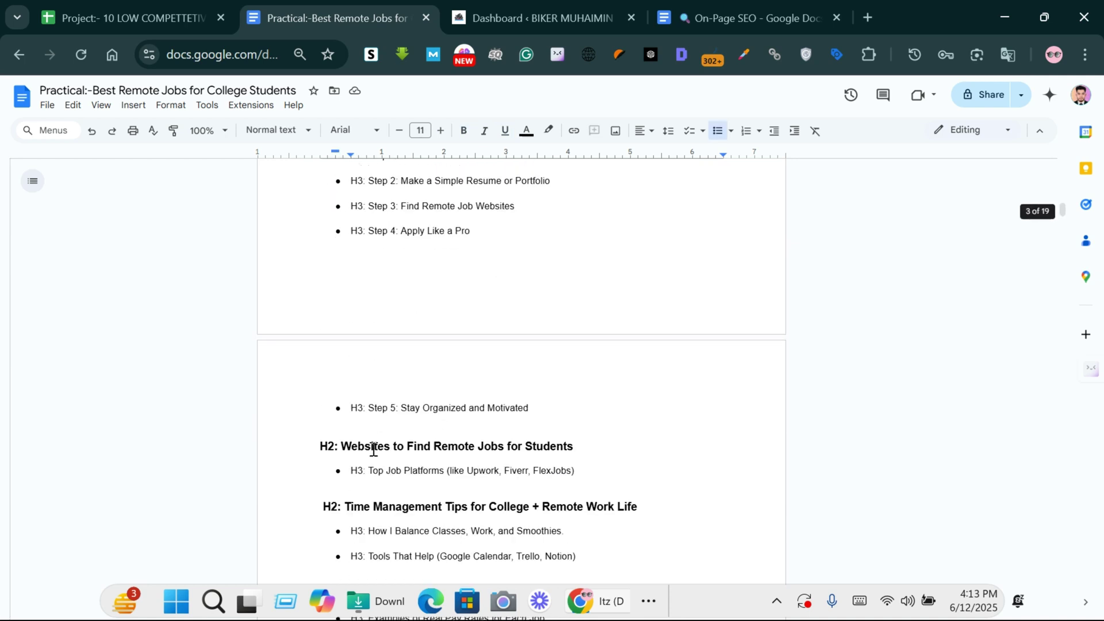
scroll(502, 472, down, 3)
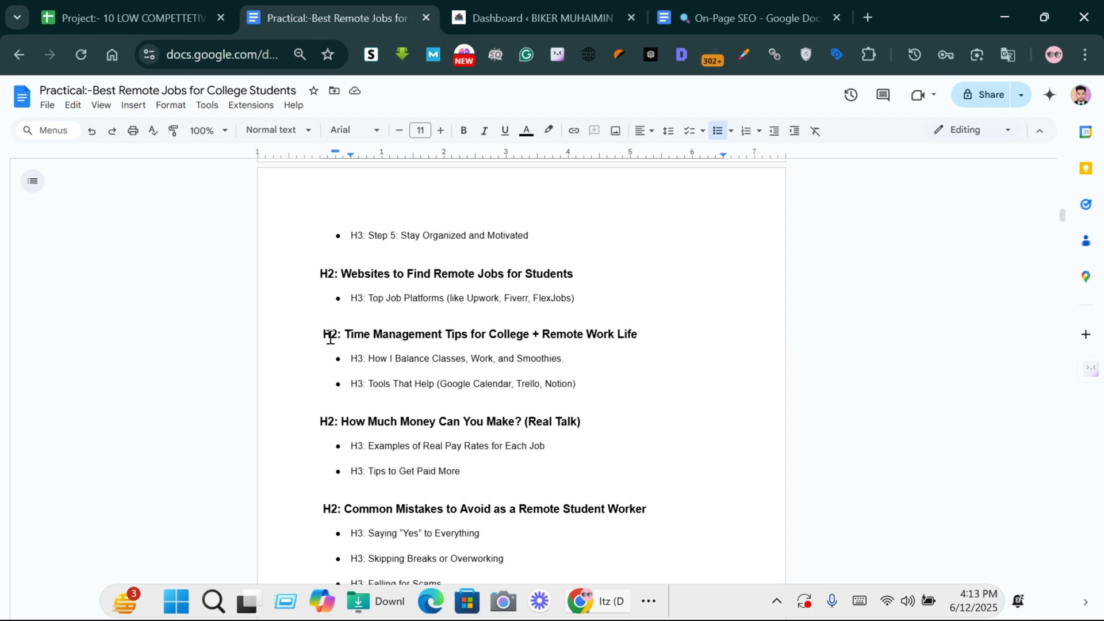
scroll(400, 377, down, 2)
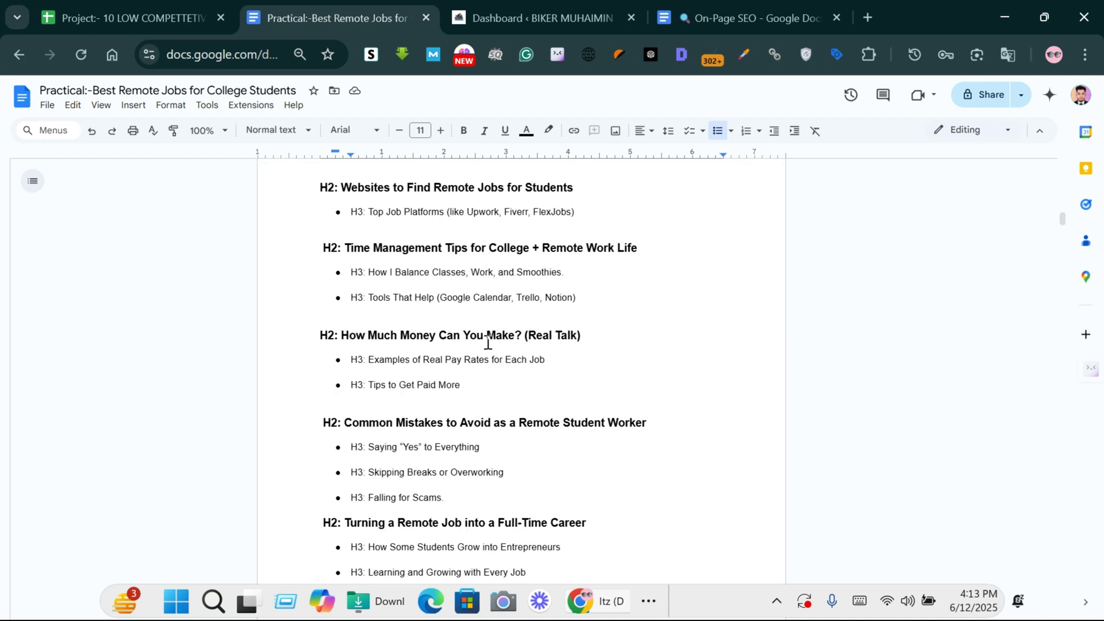
scroll(475, 350, down, 2)
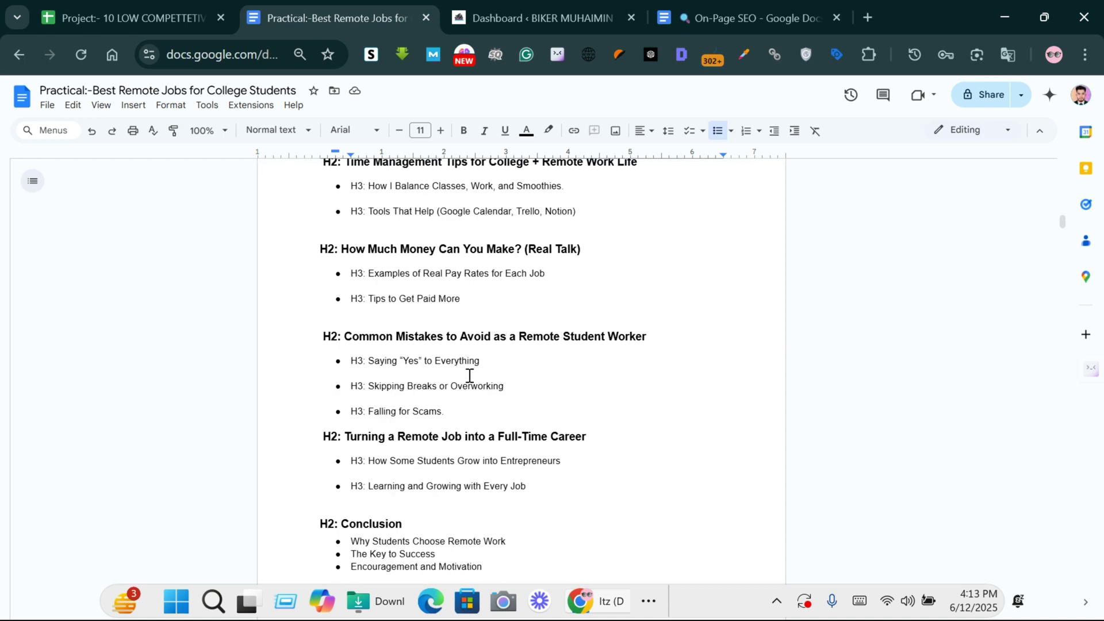
scroll(470, 376, down, 2)
scroll(655, 366, down, 2)
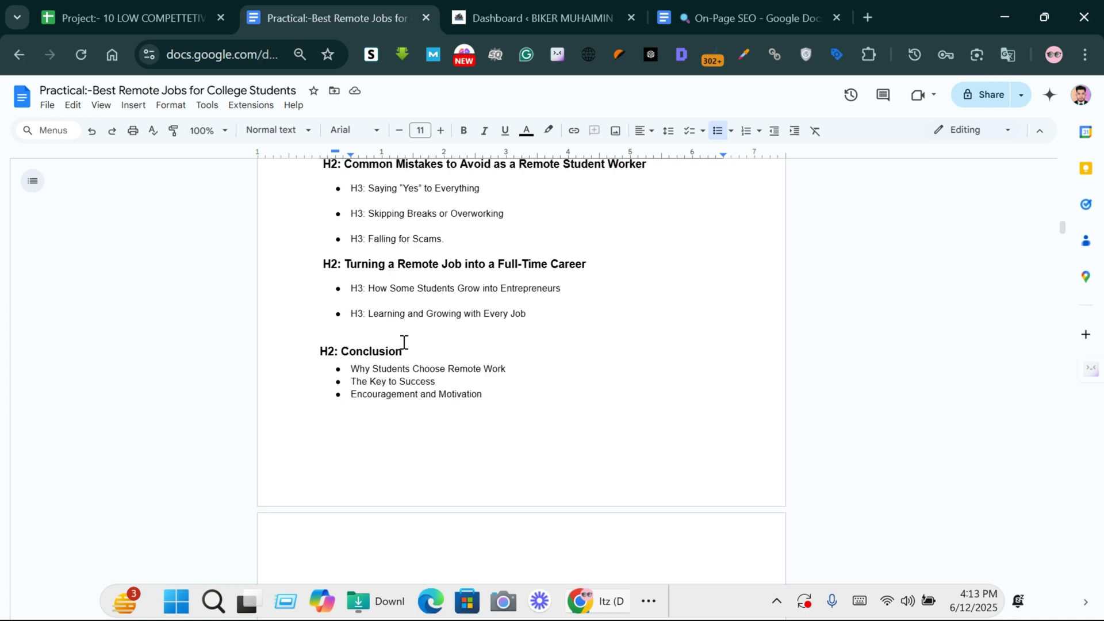
scroll(545, 352, down, 2)
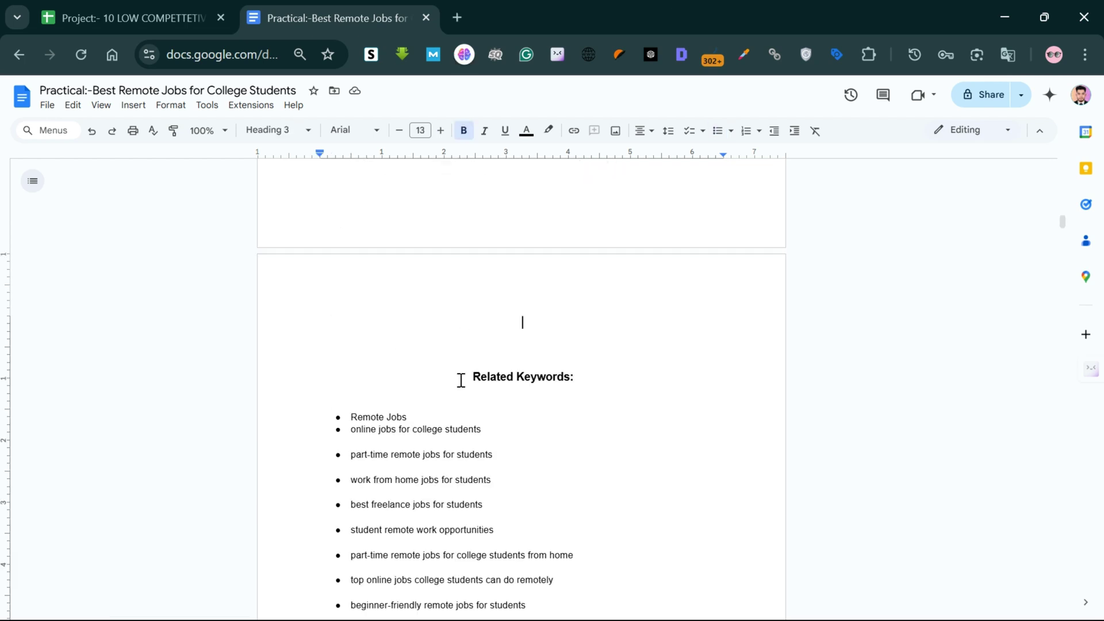
Highlight the Related Keywords heading, then return to the document's start and highlight the main keyword "Best Remote Jobs for College Students".
drag(460, 382, 621, 378)
scroll(455, 295, down, 14)
scroll(456, 297, up, 5)
scroll(456, 296, up, 15)
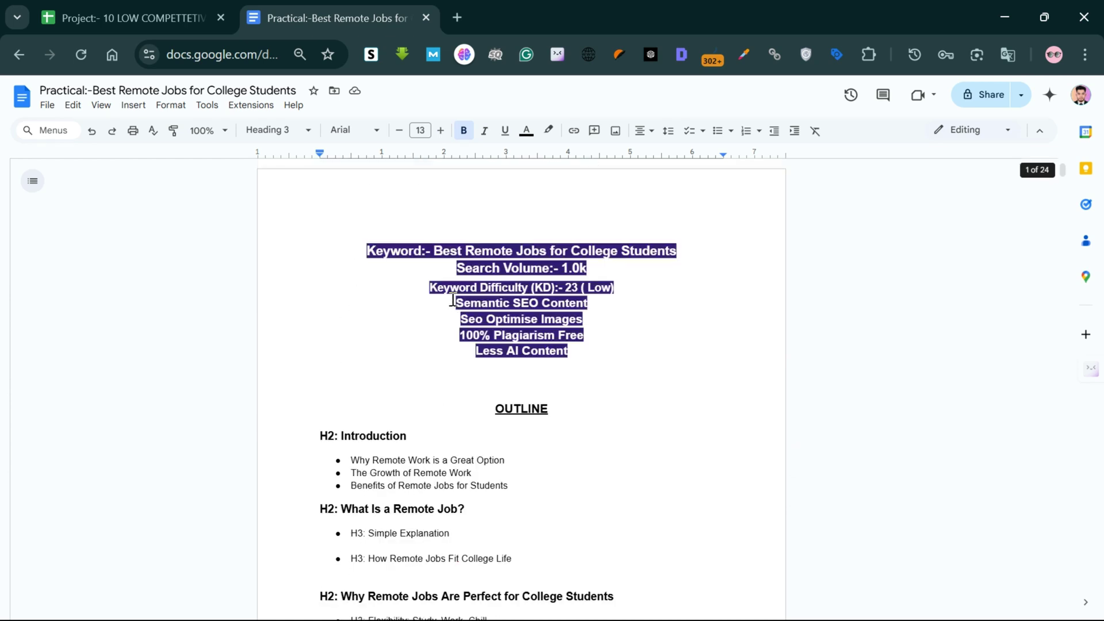
drag(431, 250, 684, 252)
scroll(597, 331, down, 5)
click(597, 331)
Highlight the full list of related keywords, from "Remote Jobs" to "online income ideas for students".
scroll(597, 331, down, 20)
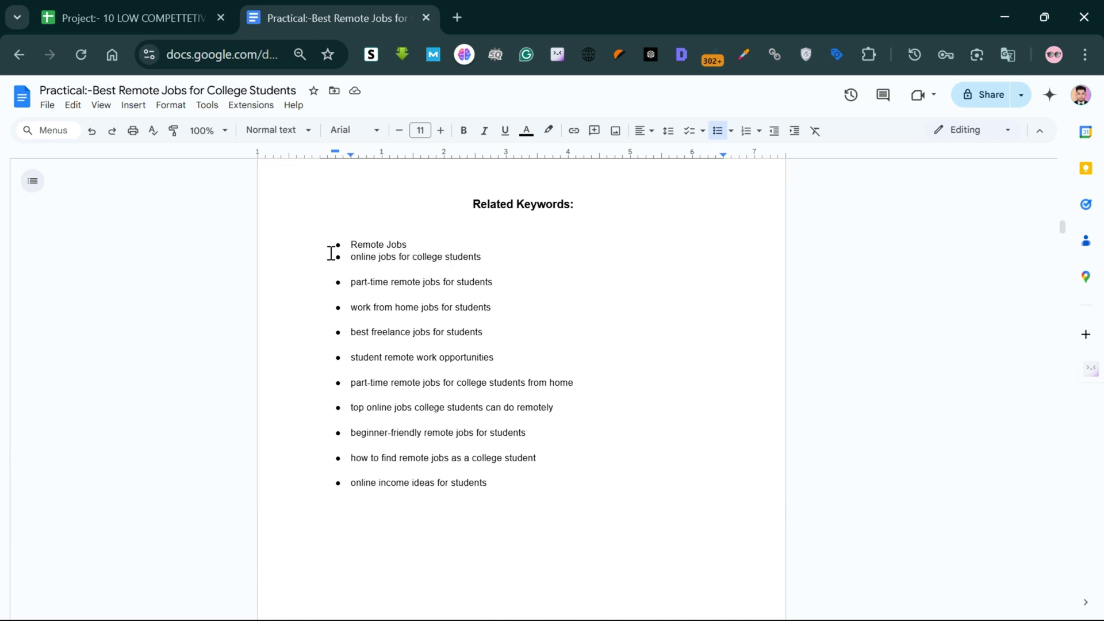
drag(329, 247, 494, 490)
scroll(494, 490, down, 7)
Highlight the article's title and view its featured image, ending at the Introduction heading.
click(328, 416)
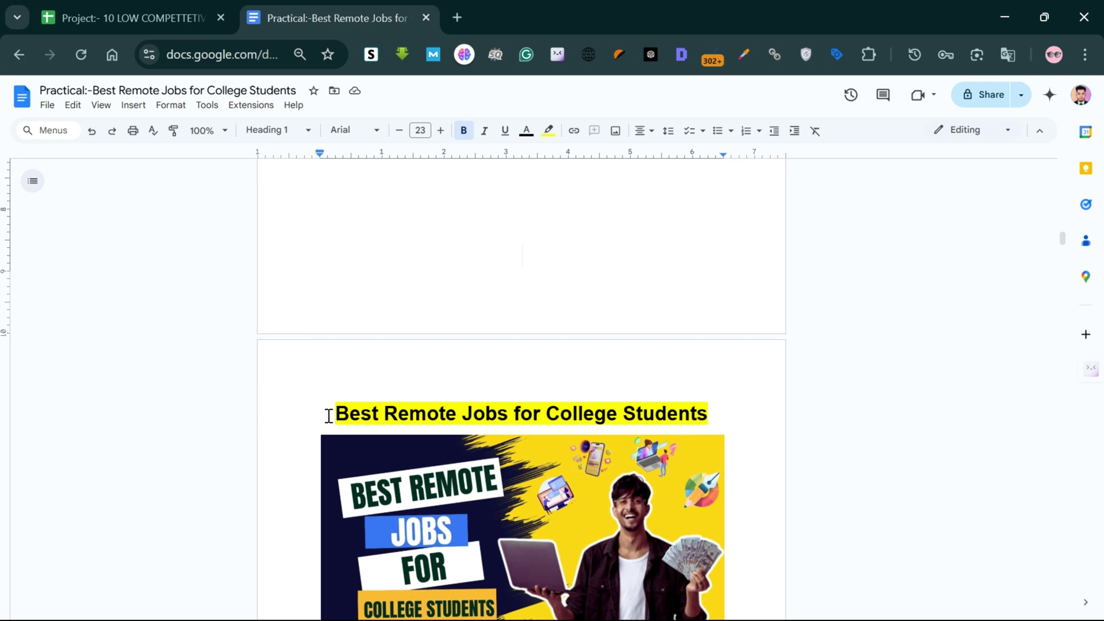
drag(328, 414, 694, 428)
scroll(646, 357, down, 5)
click(276, 313)
click(305, 382)
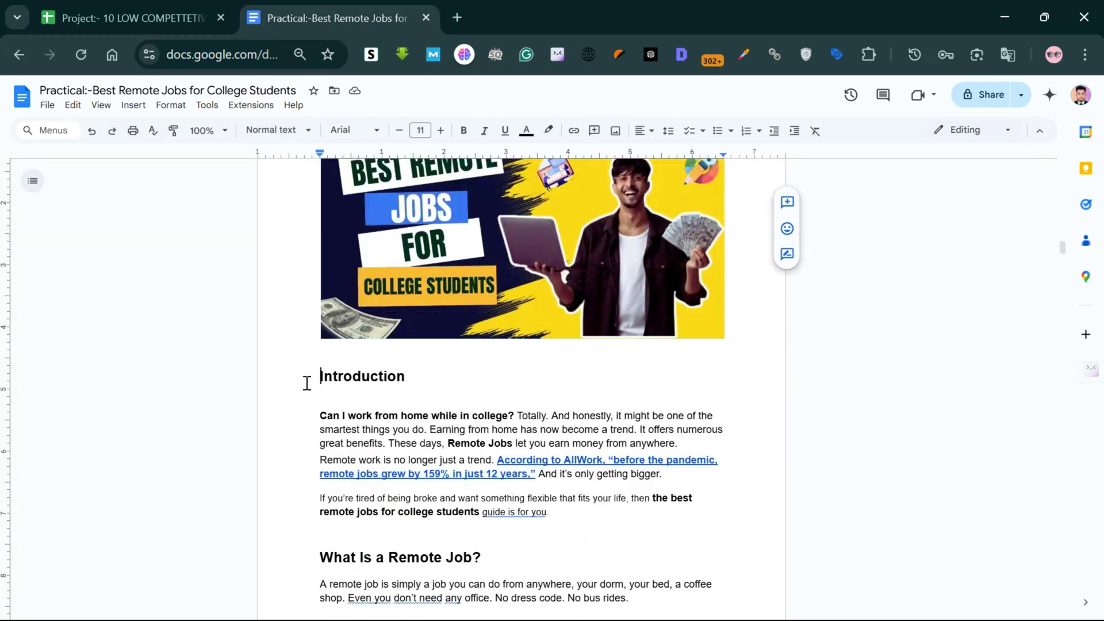
Highlight the opening question "Can I work from home while in college?" in the Introduction and preview the external AllWork link.
scroll(436, 389, down, 3)
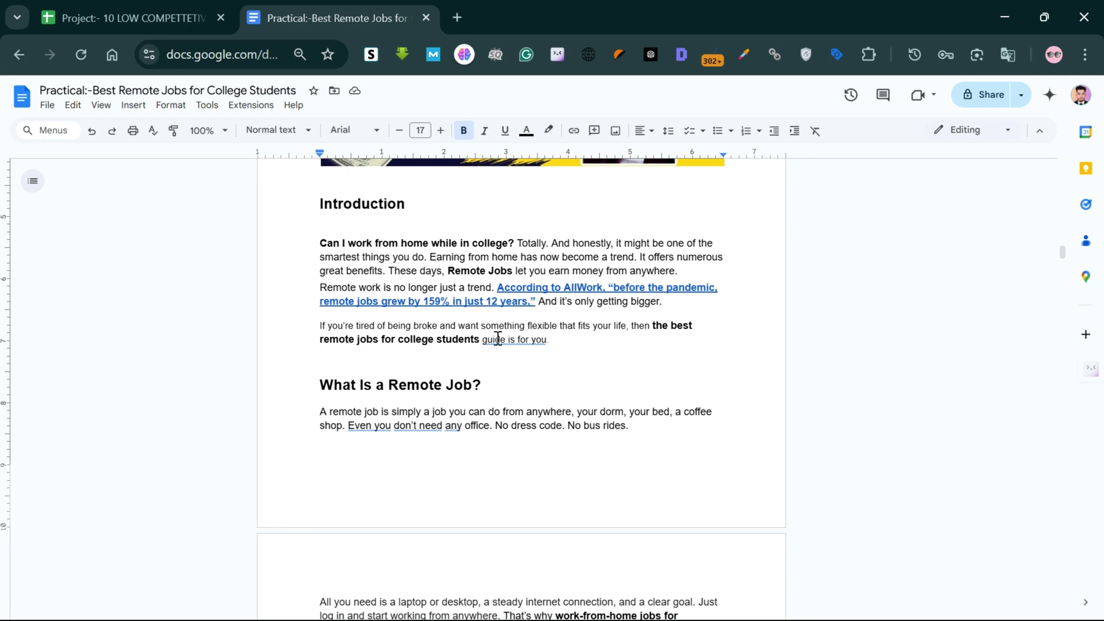
click(498, 300)
click(315, 244)
drag(319, 245, 510, 244)
click(533, 288)
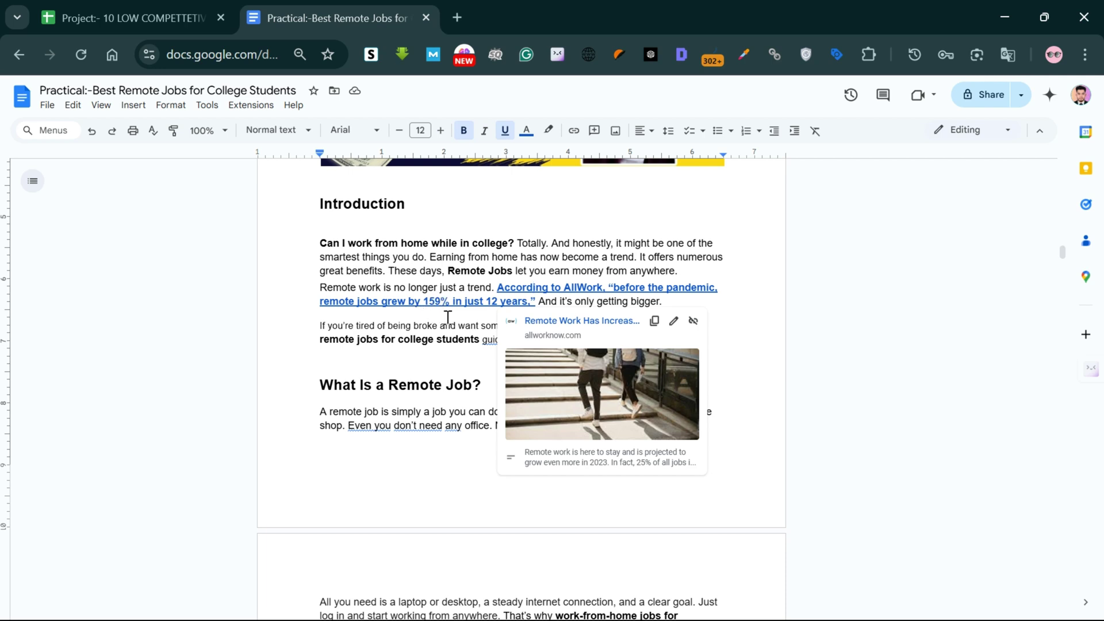
click(296, 308)
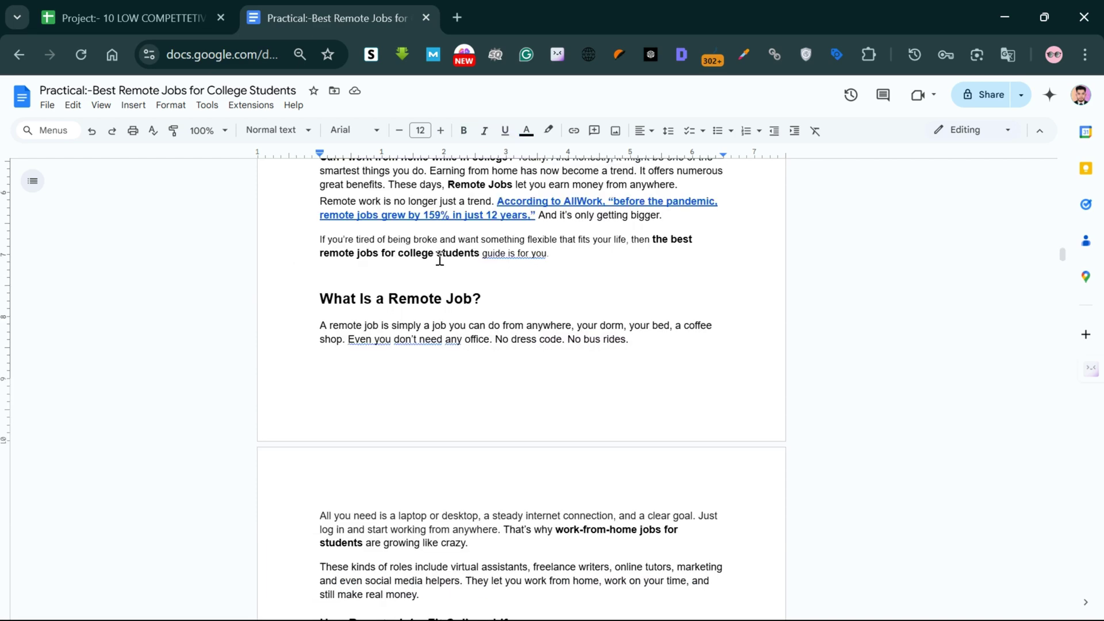
Highlight the bold main keyword in the Introduction's last paragraph and set its closing words "guide is for you." to font size 12.
scroll(616, 269, up, 1)
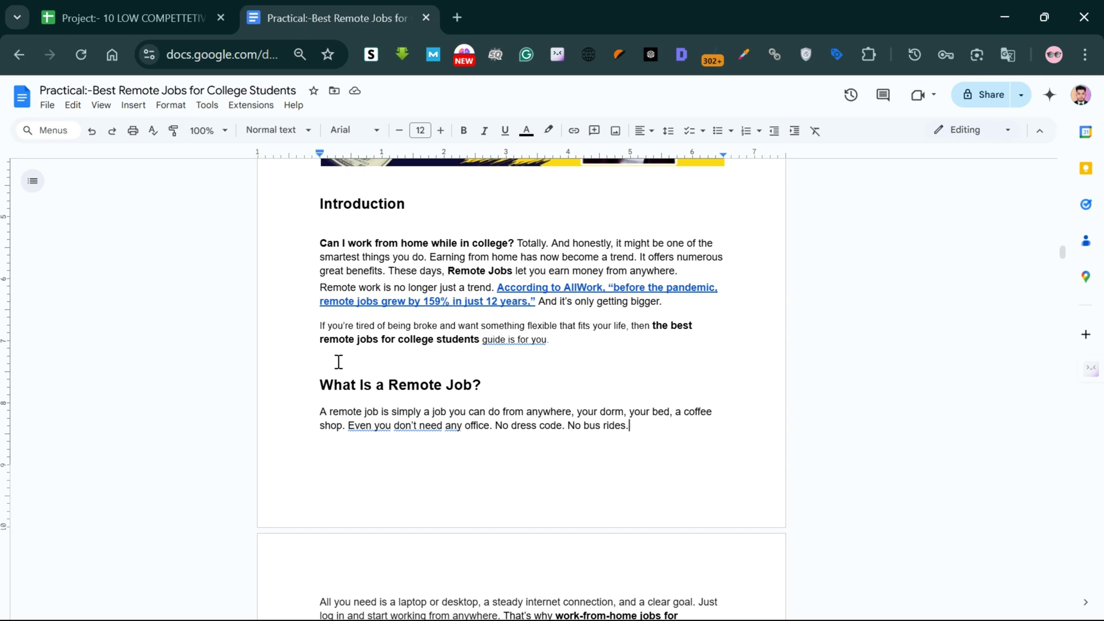
click(317, 340)
drag(369, 339, 482, 341)
click(558, 360)
drag(483, 345, 564, 343)
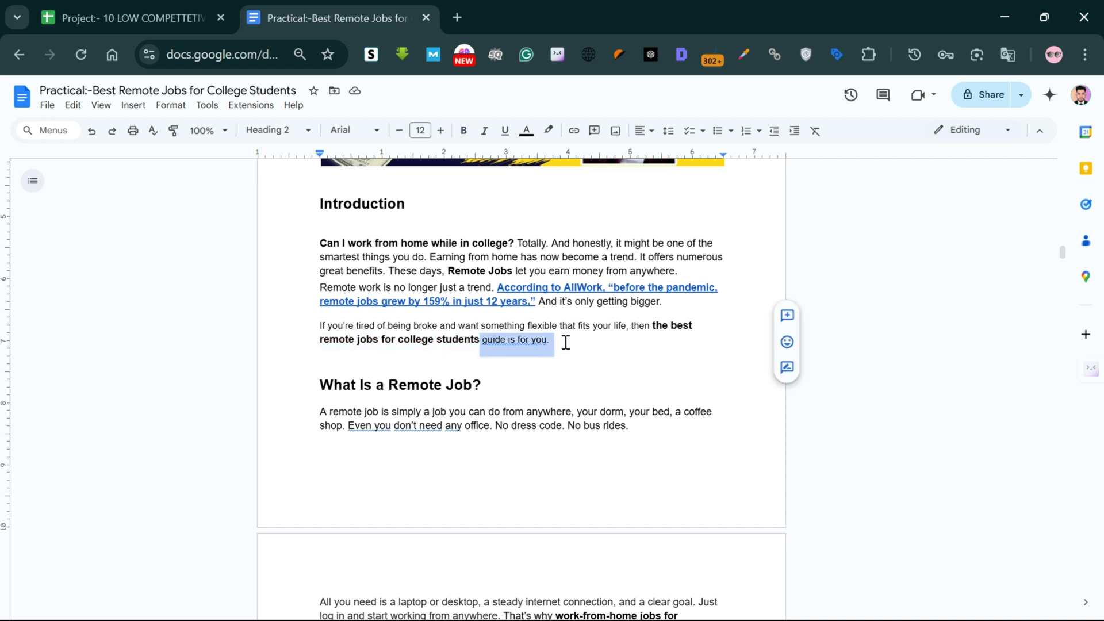
click(576, 347)
Review the sections on what a remote job is and why remote jobs suit college students, including the section image.
scroll(495, 347, down, 2)
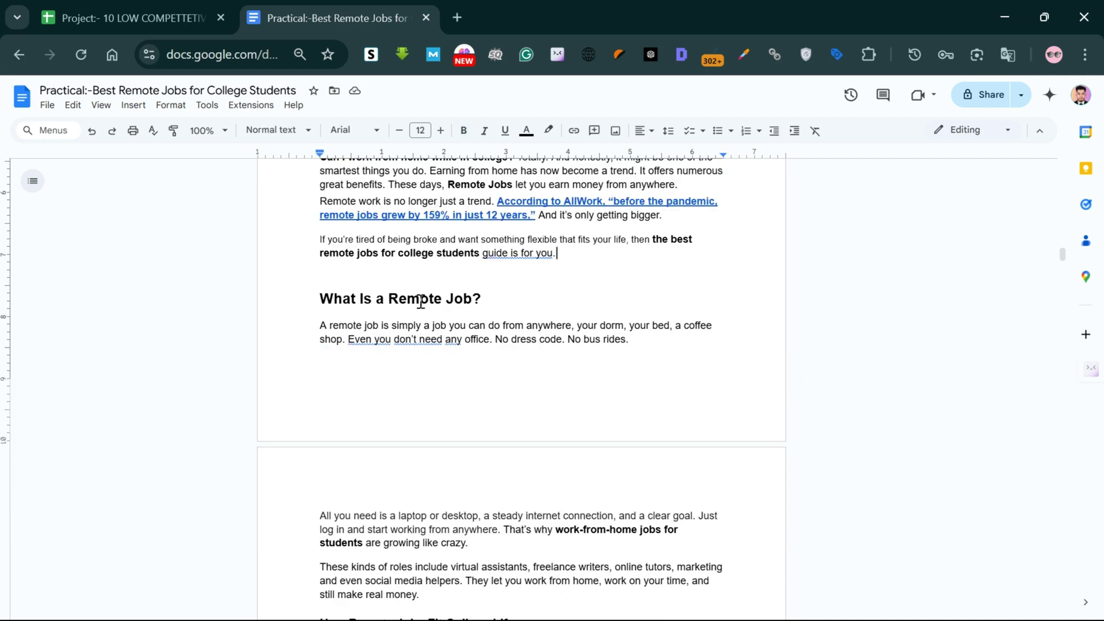
scroll(457, 265, down, 6)
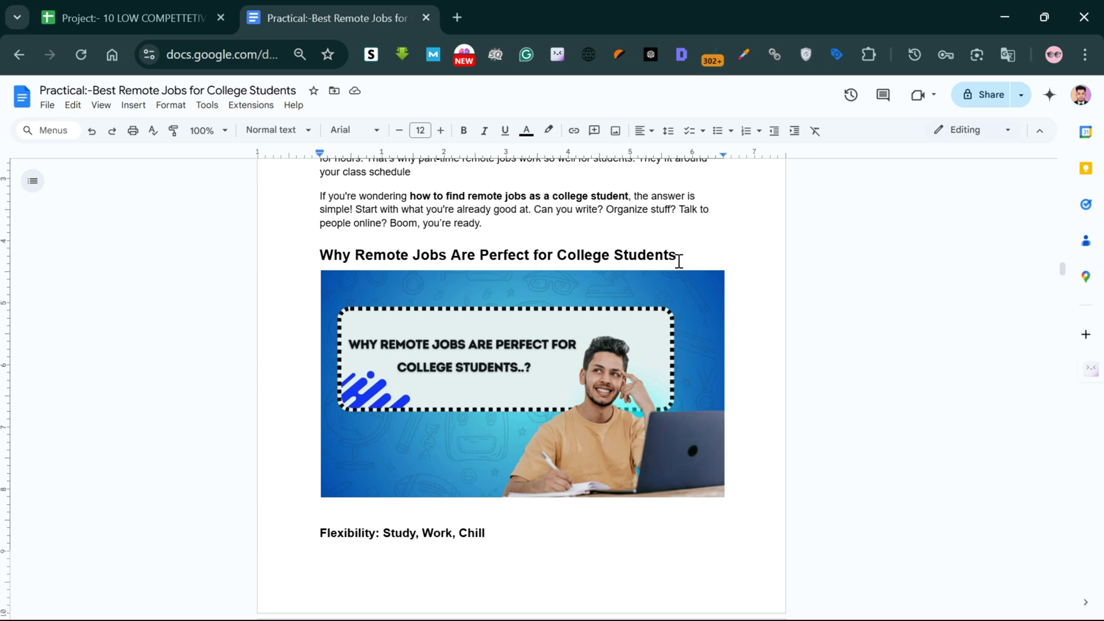
scroll(668, 258, down, 2)
scroll(668, 259, up, 5)
scroll(667, 259, down, 12)
Examine the first four jobs in the Top 10 section, from Freelance Writer to Social Media Manager, with their key points.
click(331, 262)
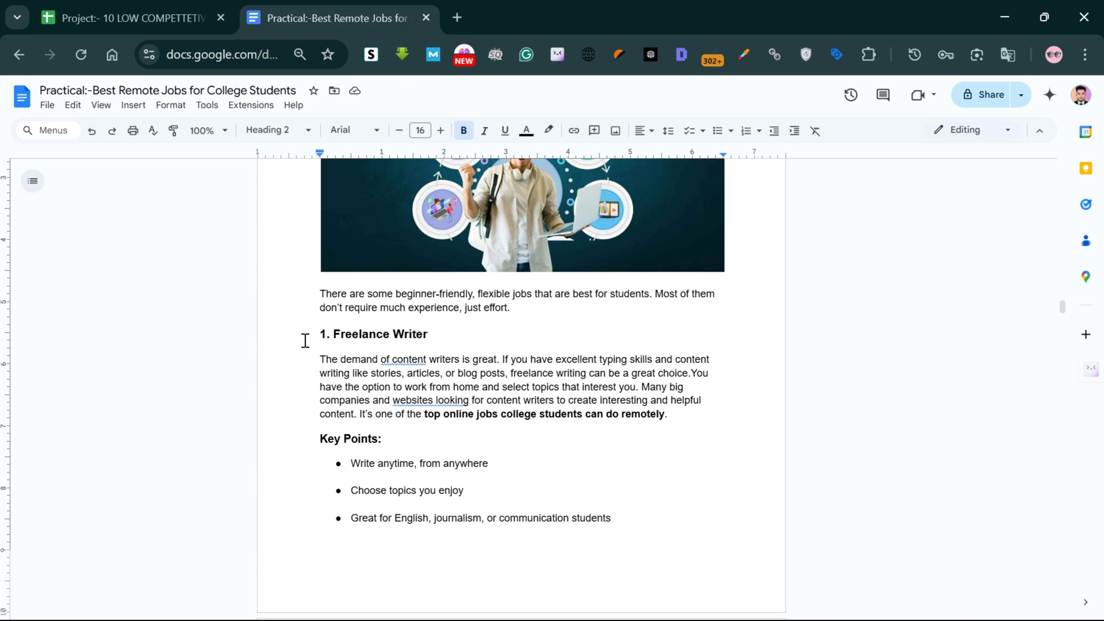
scroll(322, 287, down, 2)
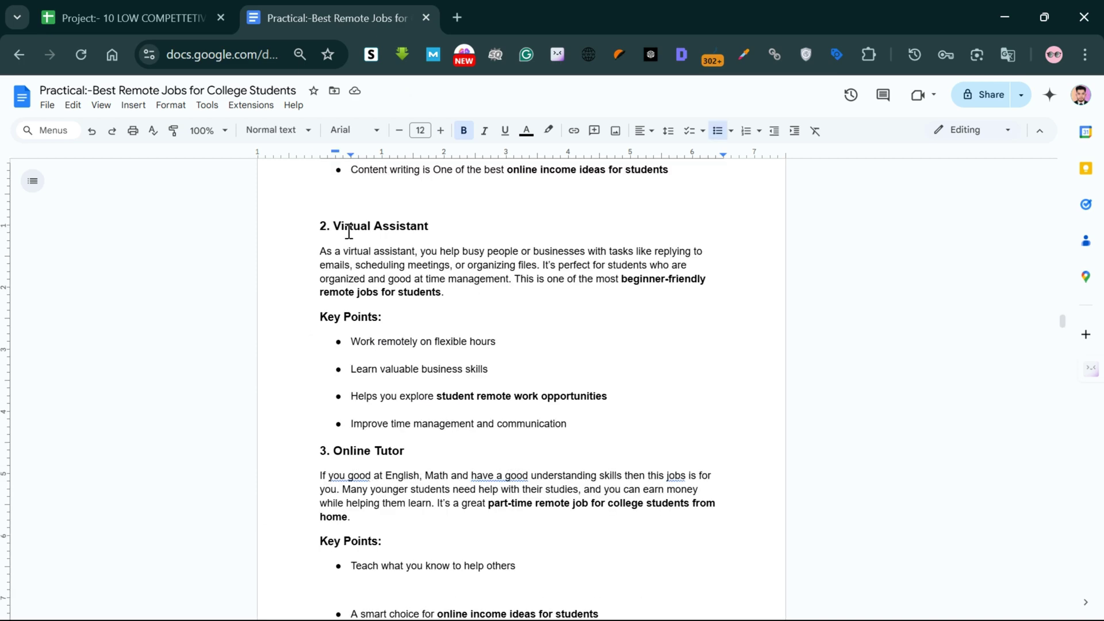
scroll(402, 280, down, 3)
triple_click(417, 282)
scroll(524, 288, down, 6)
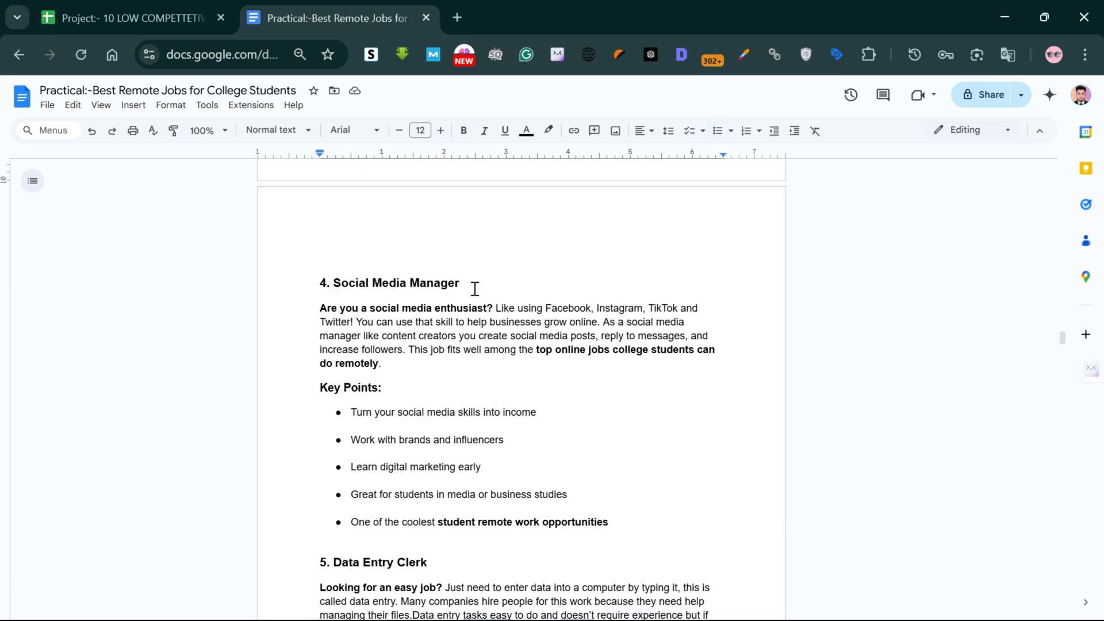
Review jobs 5 to 9, from Data Entry Clerk onward, and highlight the opening of the Digital Marketing entry.
scroll(473, 288, down, 2)
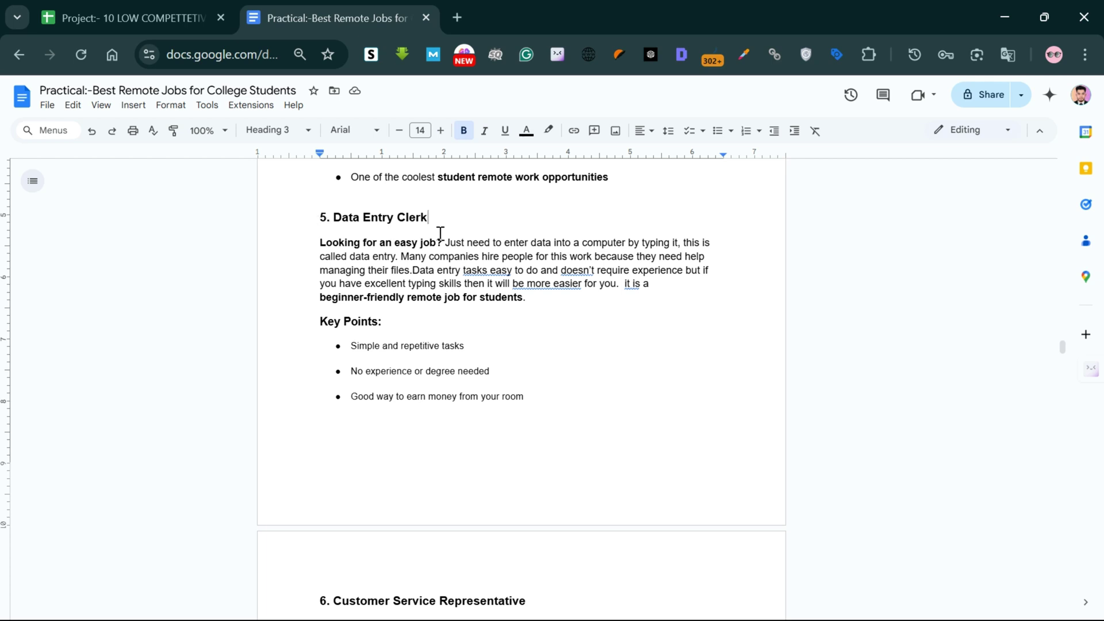
scroll(327, 258, down, 6)
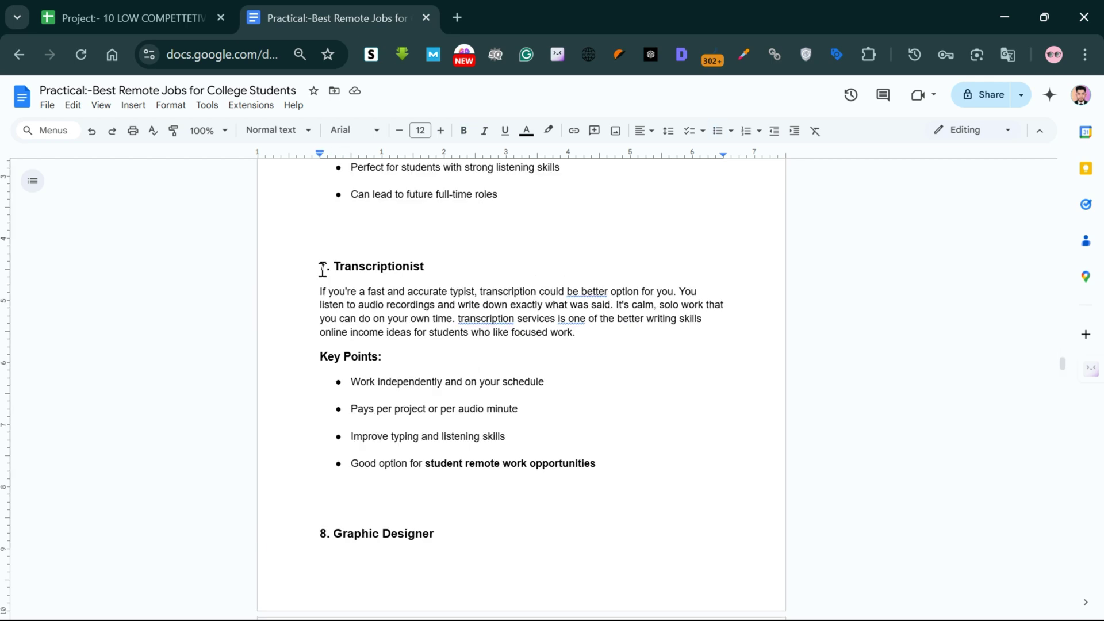
scroll(465, 270, down, 5)
triple_click(457, 272)
drag(320, 231, 423, 291)
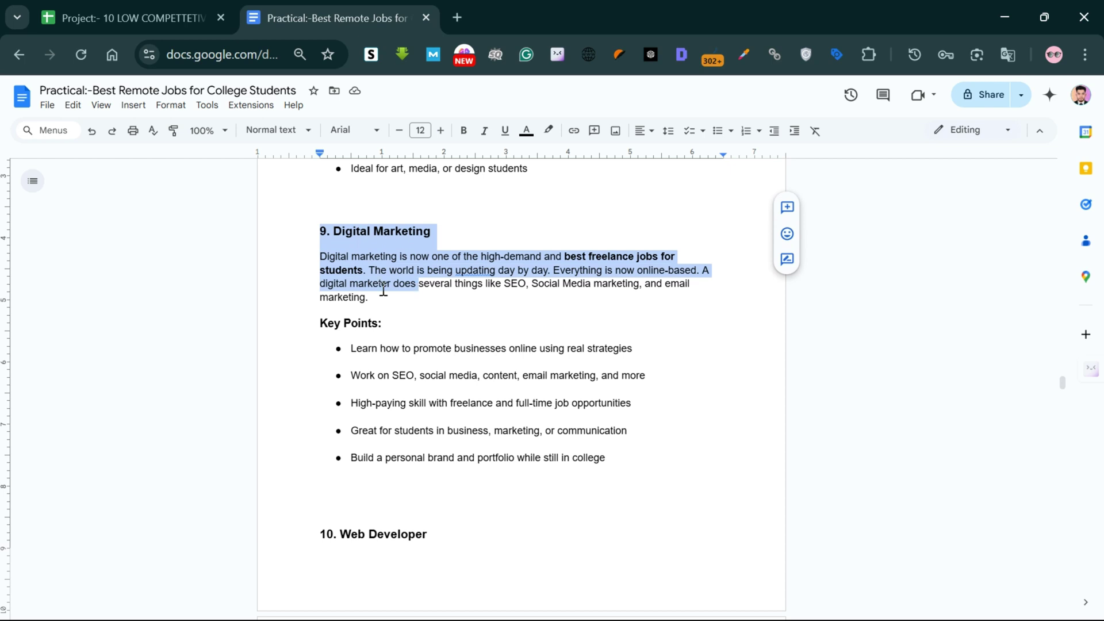
click(316, 242)
Examine the section on skills needed for a remote job, highlighting its English language and communication skills headings.
scroll(520, 202, down, 10)
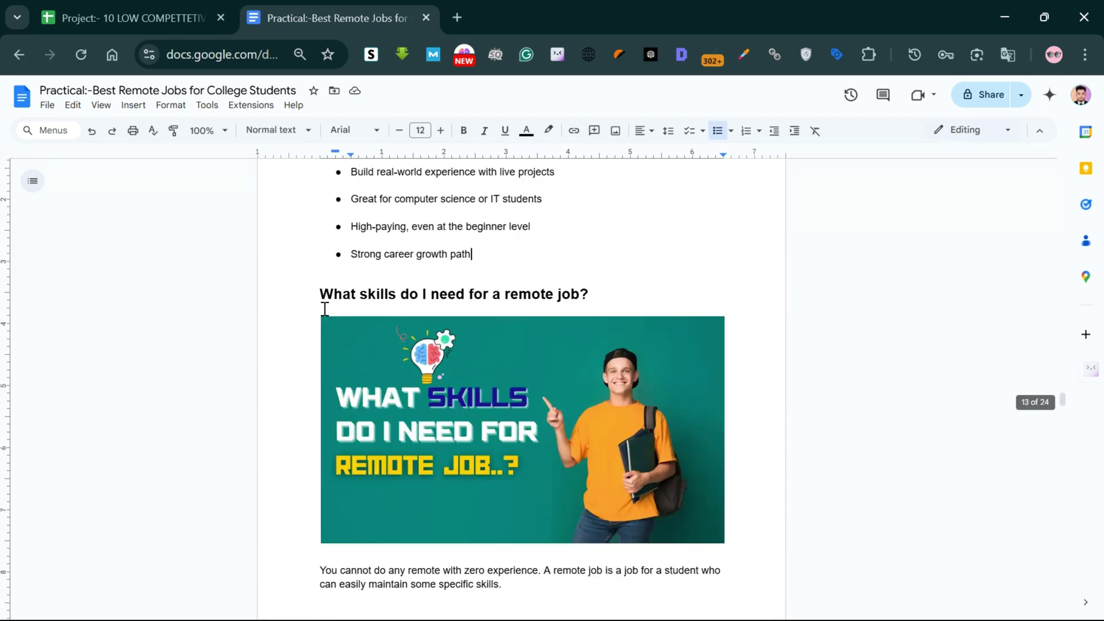
drag(488, 285, 613, 293)
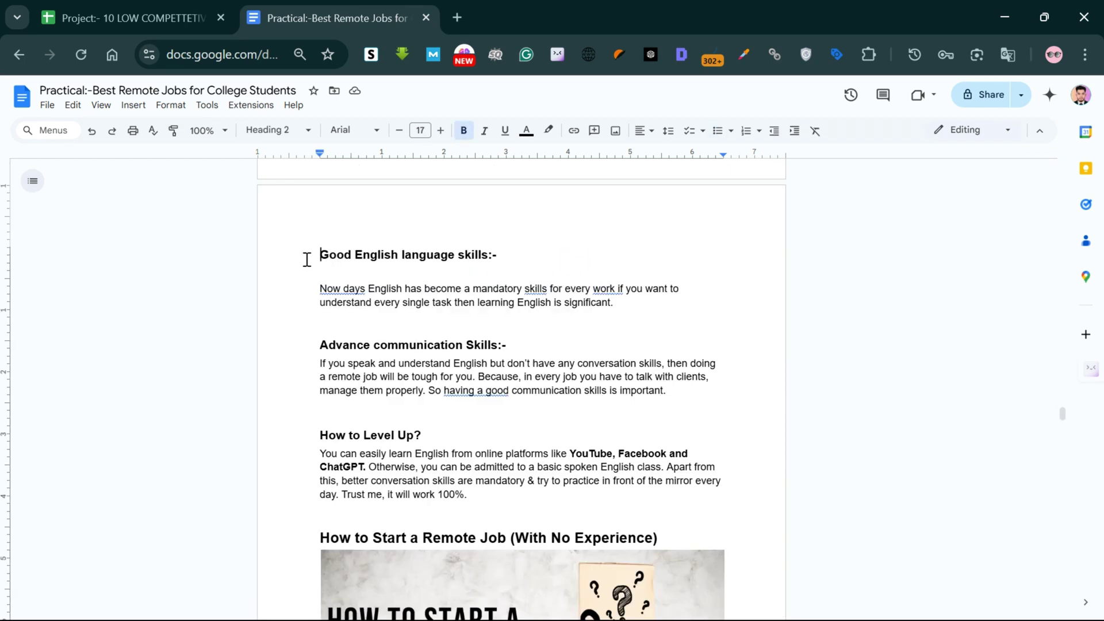
drag(305, 256, 490, 260)
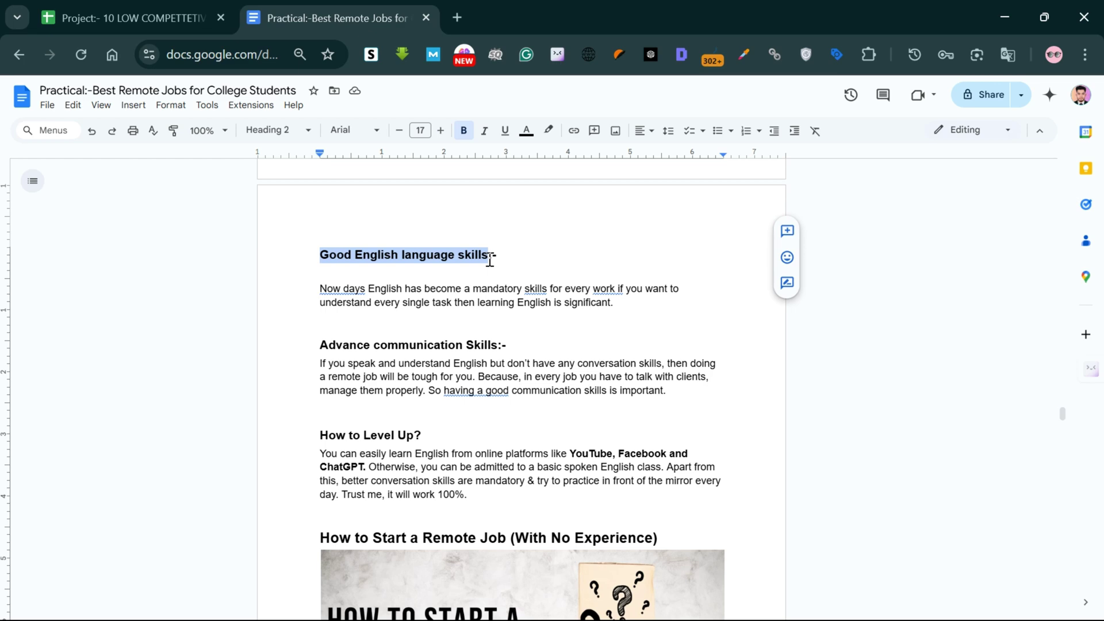
scroll(498, 261, down, 2)
drag(317, 259, 405, 260)
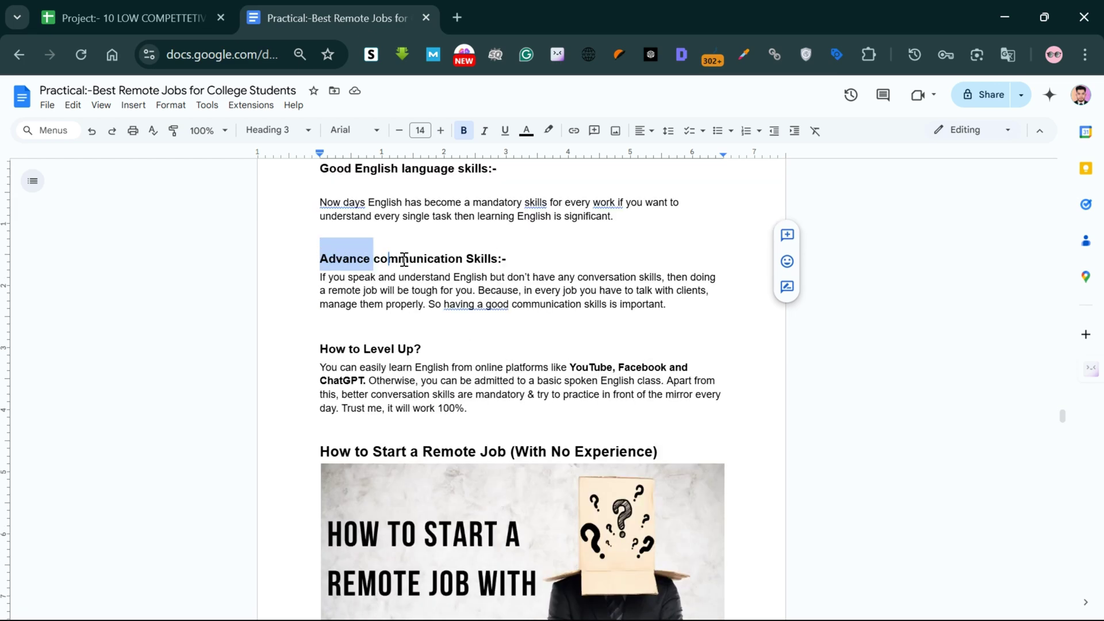
click(508, 258)
scroll(320, 278, down, 2)
scroll(435, 403, up, 4)
scroll(434, 403, down, 2)
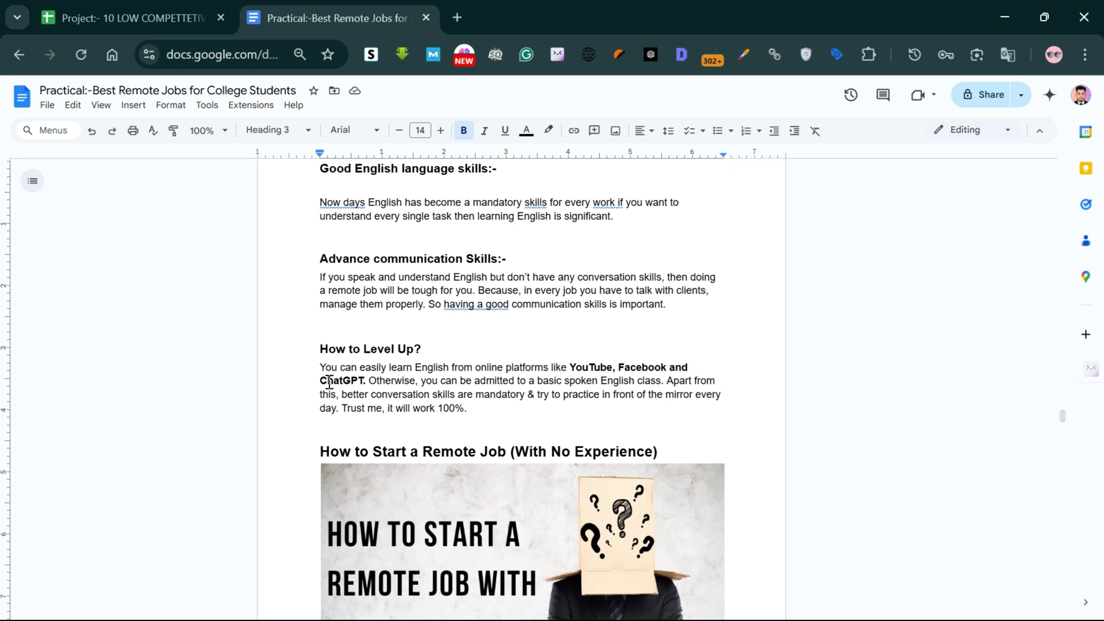
Review the "How to Start a Remote Job (With No Experience)" section from its image through Step 4: Apply Like a Pro.
scroll(326, 374, down, 3)
click(322, 262)
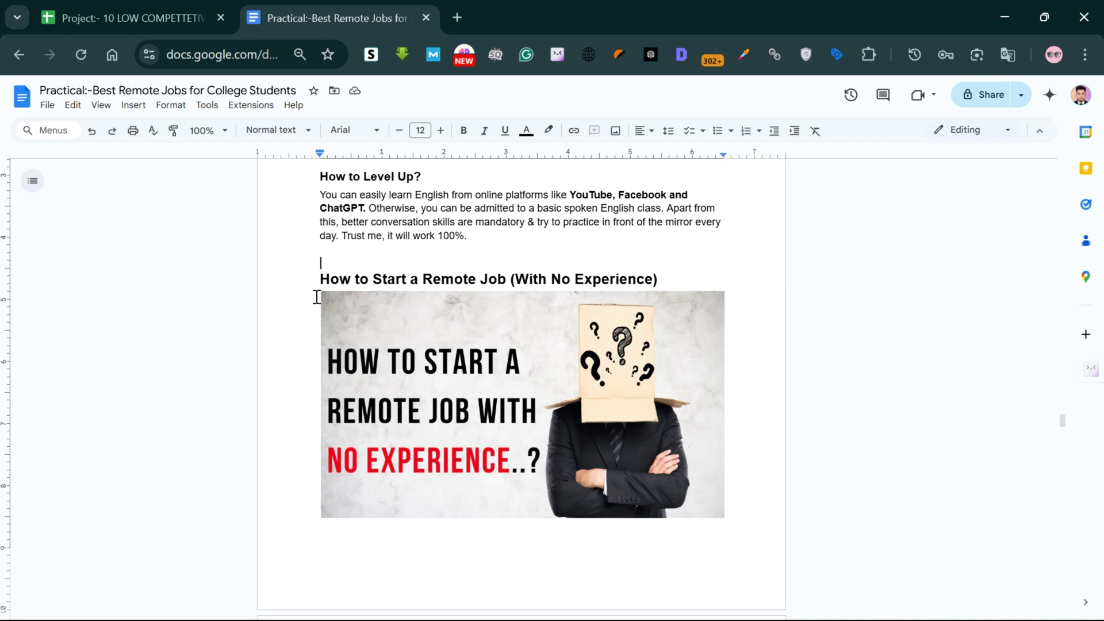
scroll(457, 295, down, 7)
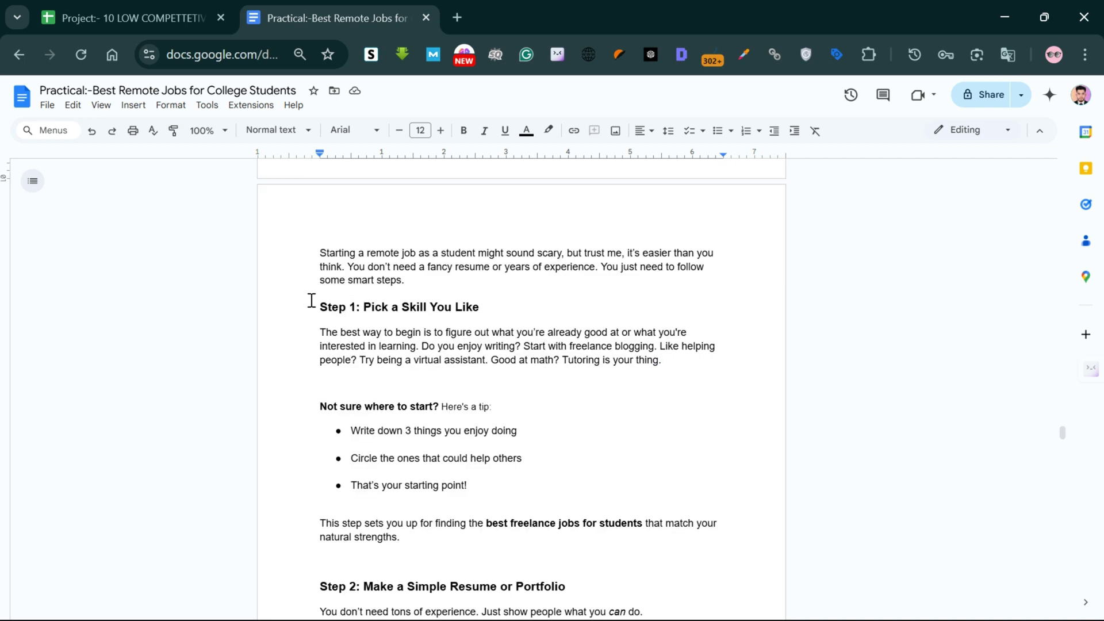
scroll(508, 308, down, 6)
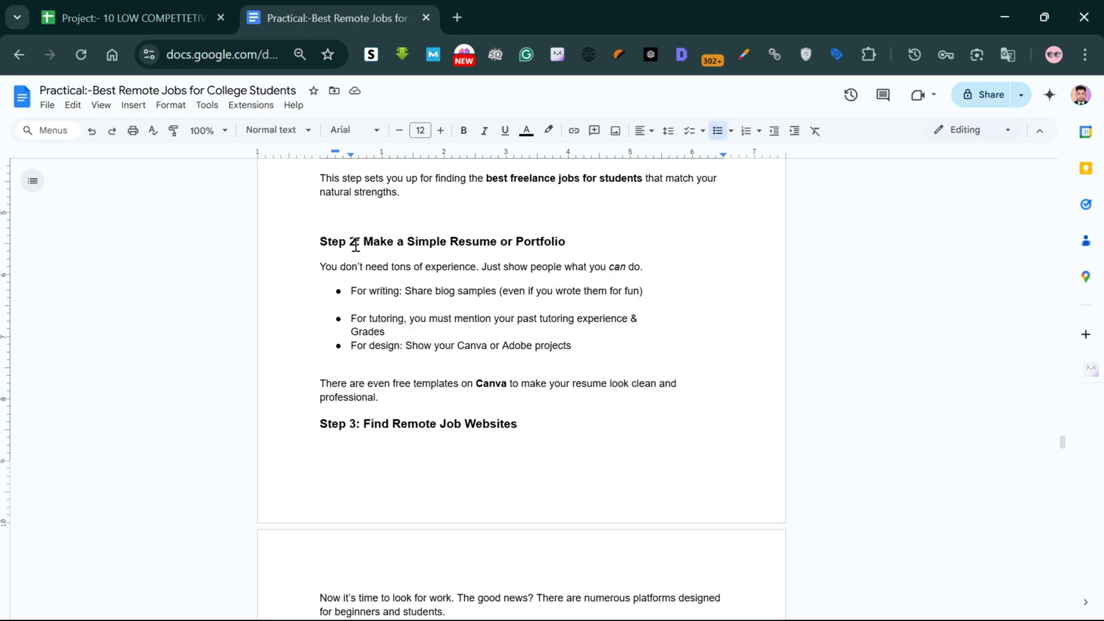
scroll(431, 284, down, 2)
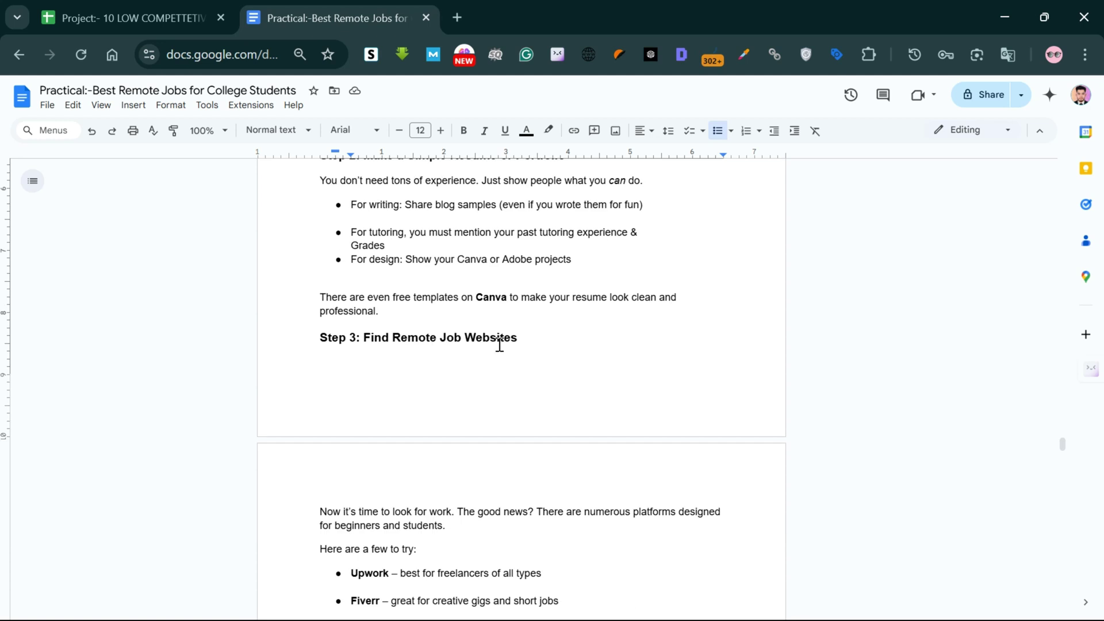
scroll(531, 341, down, 9)
click(378, 256)
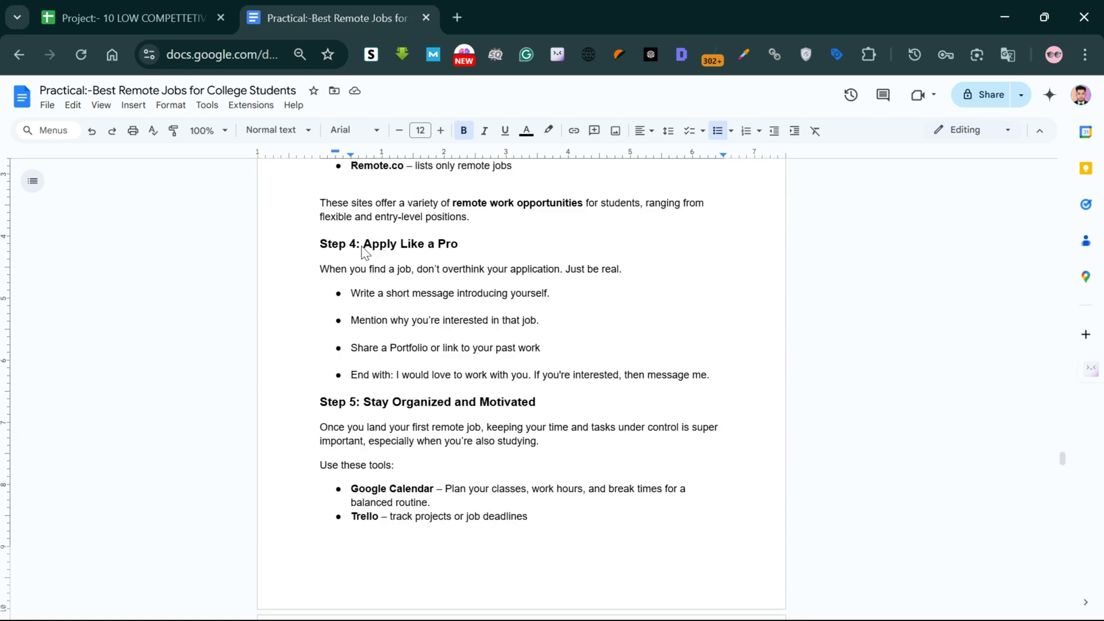
click(498, 249)
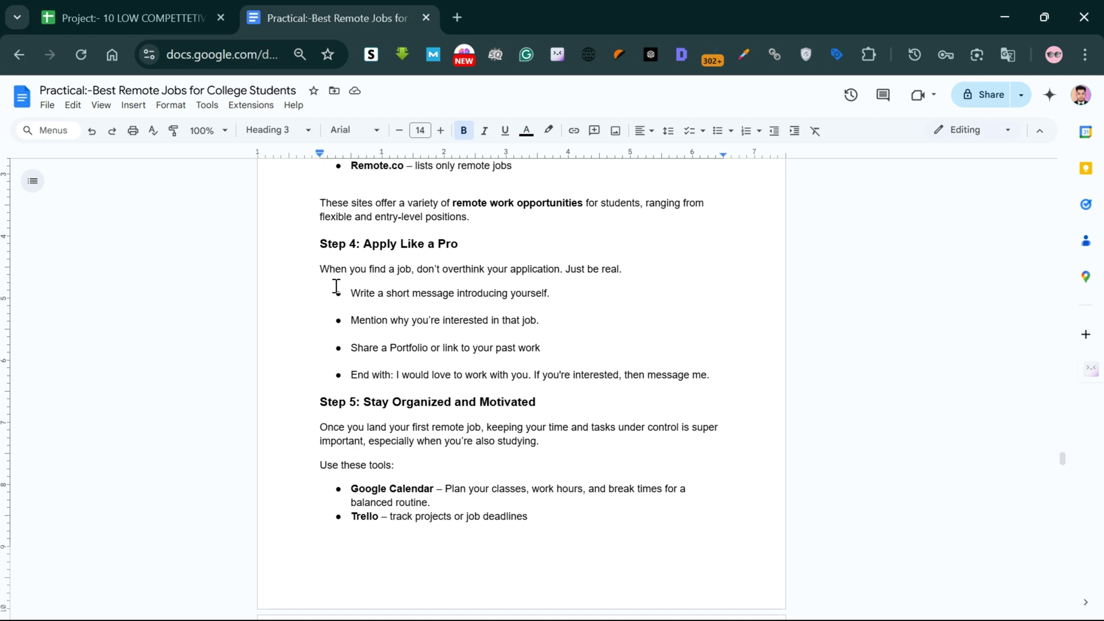
Review the opening of the "Websites to Find Remote Jobs for Students" section, highlighting the Facebook recommendation and the note about scam clients.
scroll(468, 357, down, 7)
drag(320, 357, 647, 362)
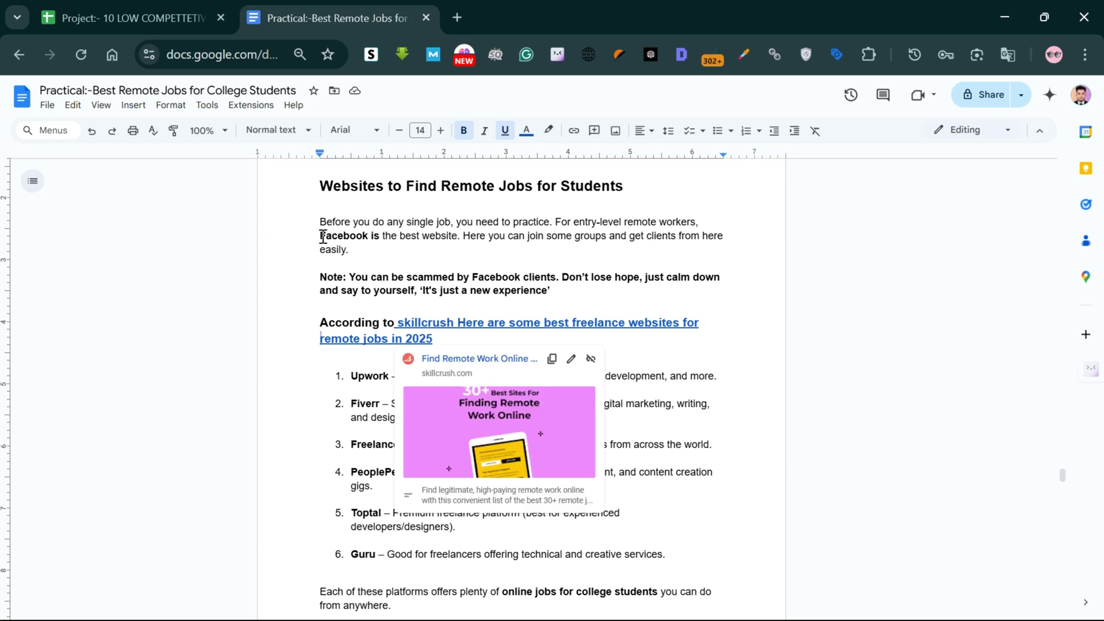
drag(310, 230, 307, 231)
click(303, 230)
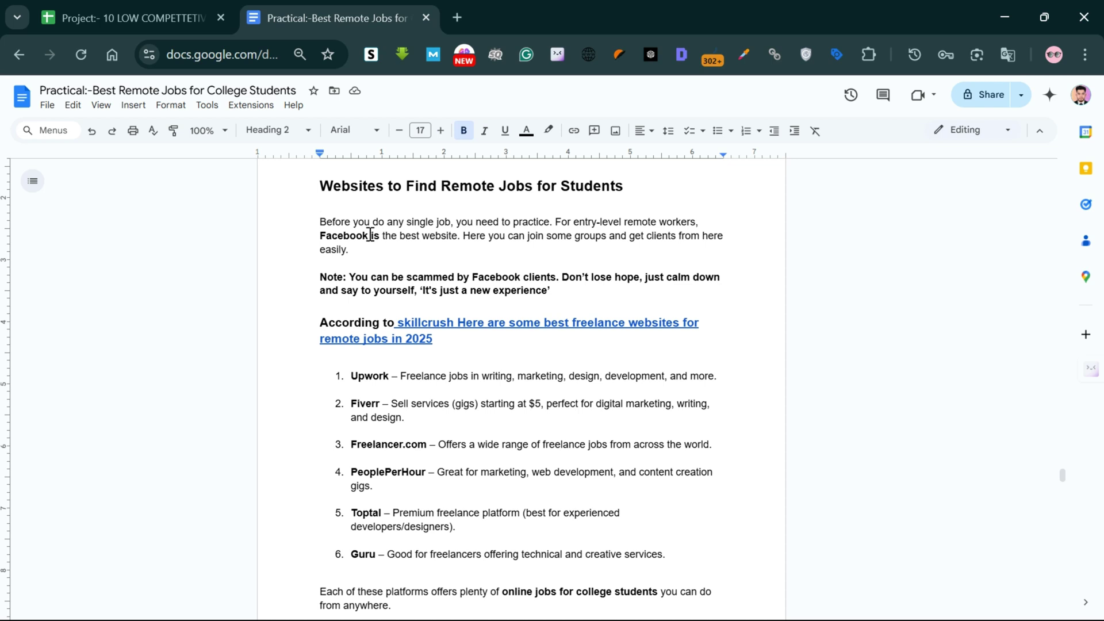
drag(378, 235, 320, 236)
click(309, 269)
drag(318, 278, 561, 308)
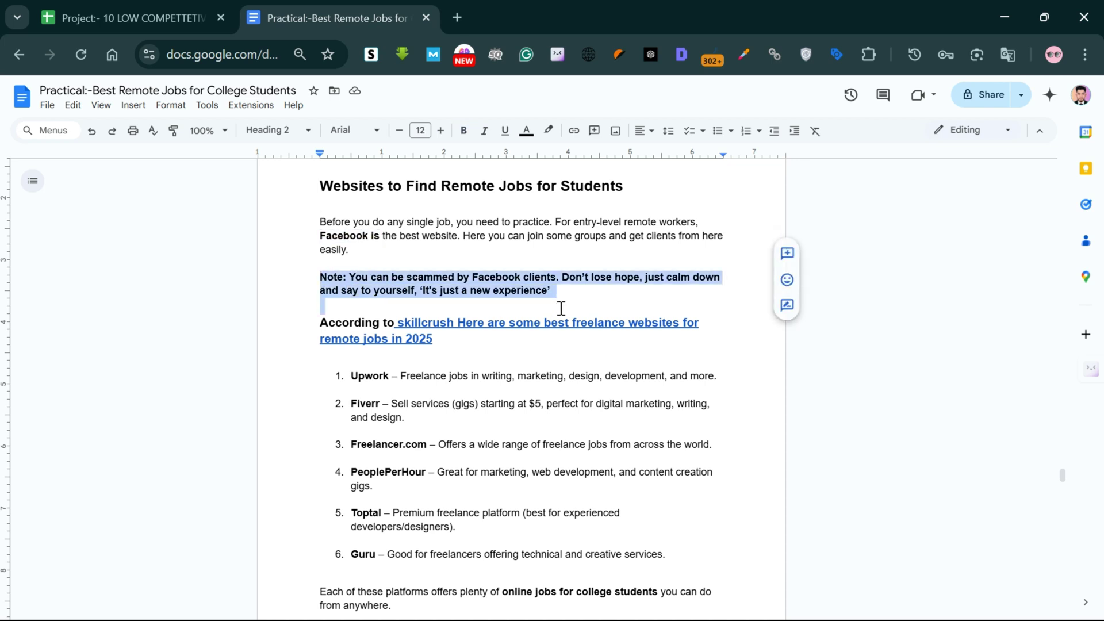
key(Left)
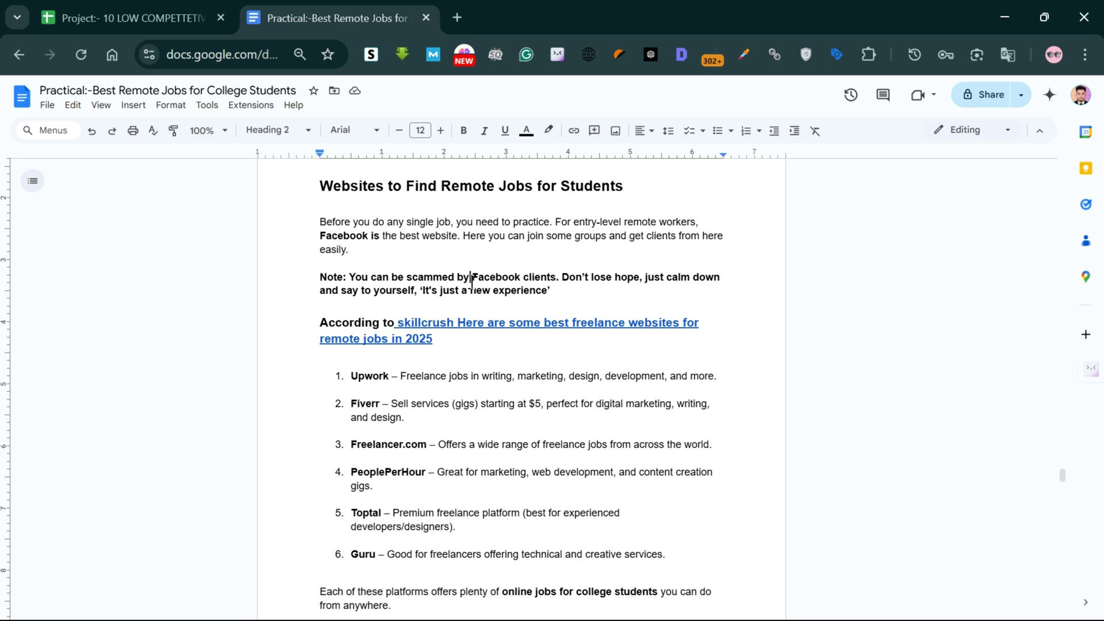
drag(470, 278, 555, 278)
click(558, 301)
Examine the skillcrush external link and the list of freelance websites beneath it, highlighting the Upwork and Fiverr entries.
scroll(507, 284, down, 1)
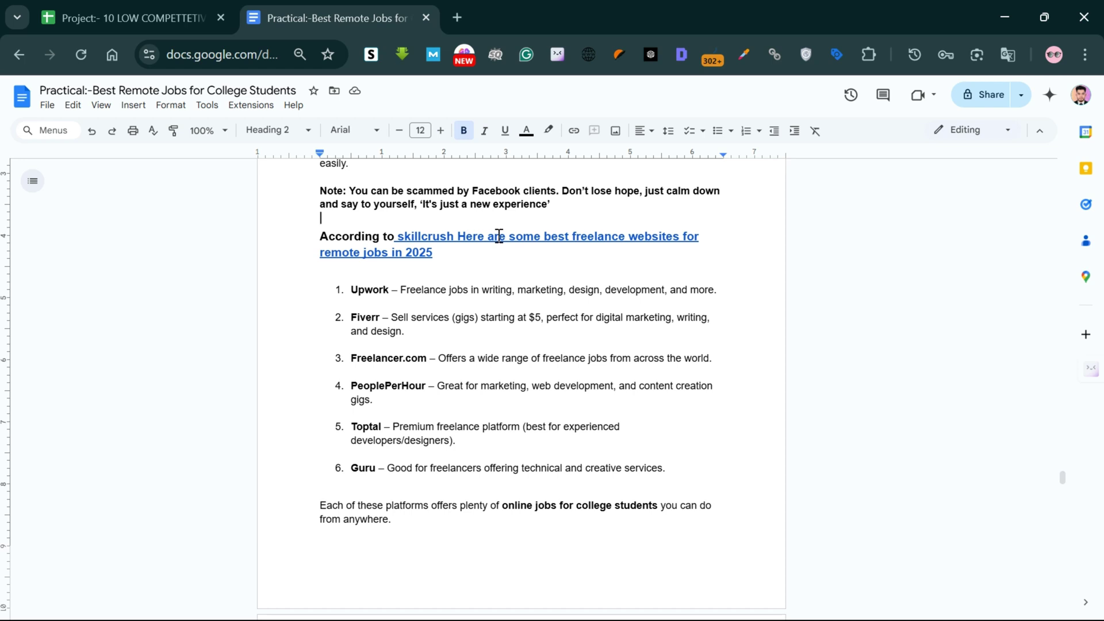
click(474, 241)
click(282, 238)
drag(364, 291, 391, 290)
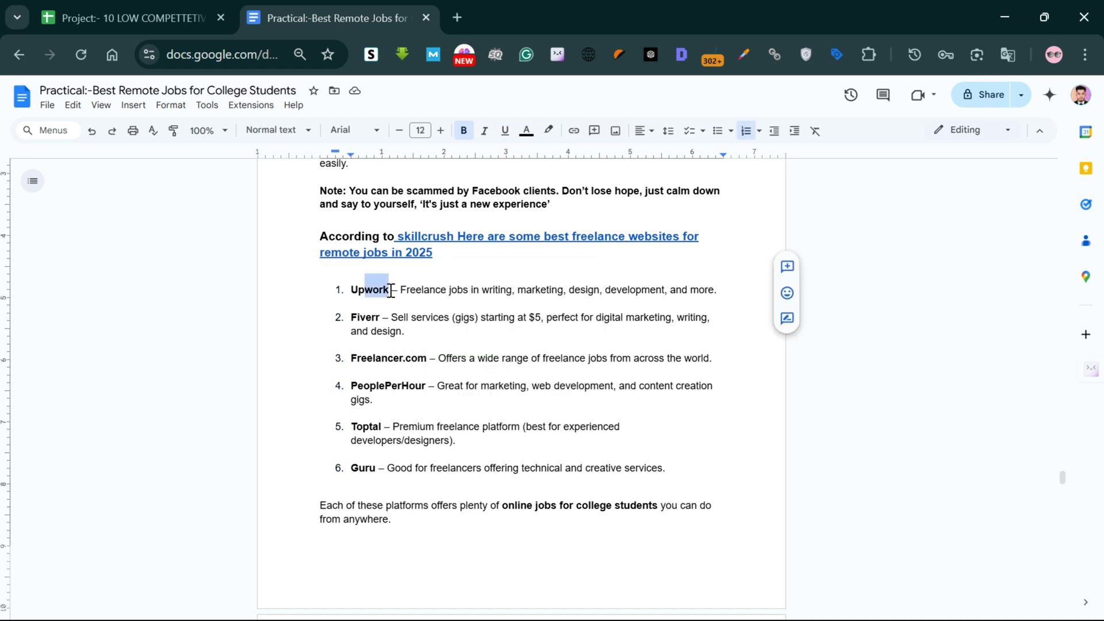
click(655, 293)
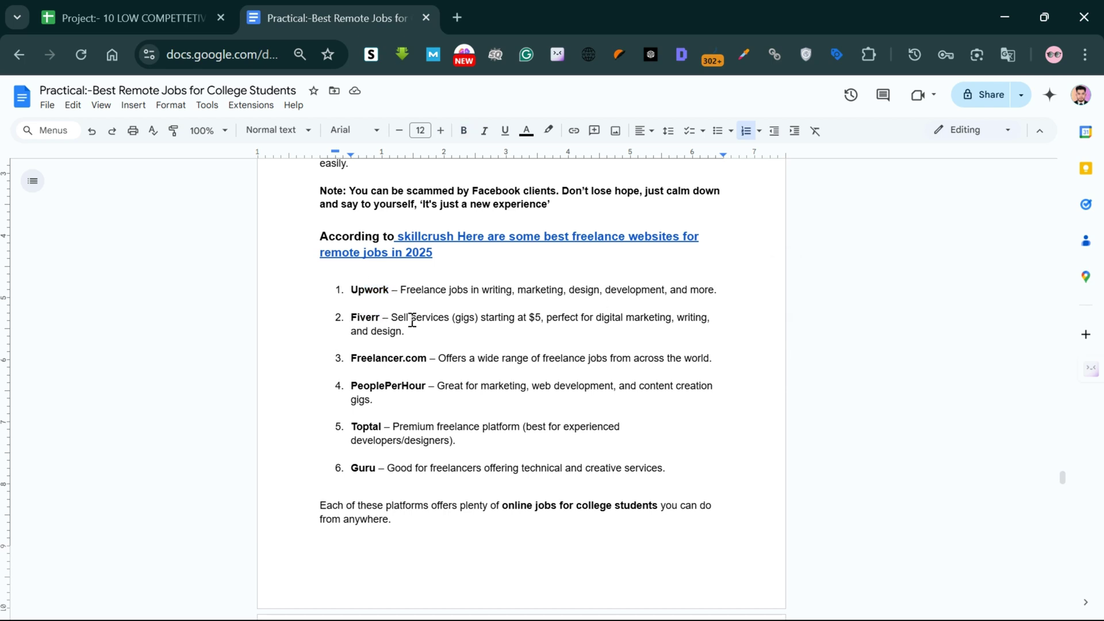
drag(397, 317, 357, 290)
click(354, 351)
scroll(479, 370, down, 1)
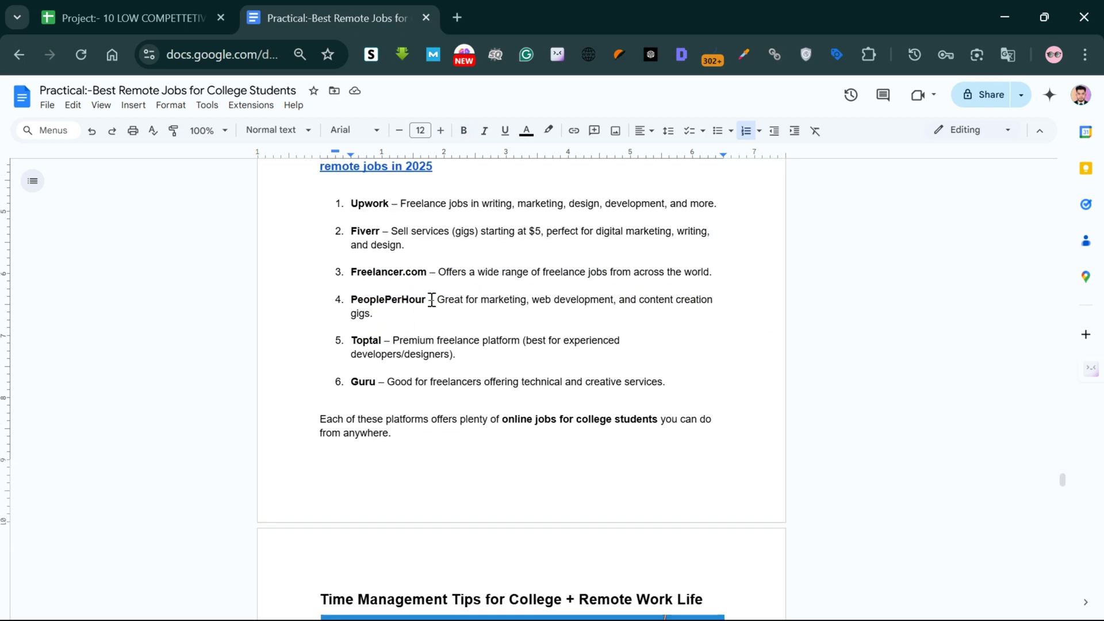
Review the time management and earnings sections, highlighting the paragraph with the working-abroad link and the Common Mistakes heading.
scroll(407, 261, down, 1)
scroll(389, 302, down, 3)
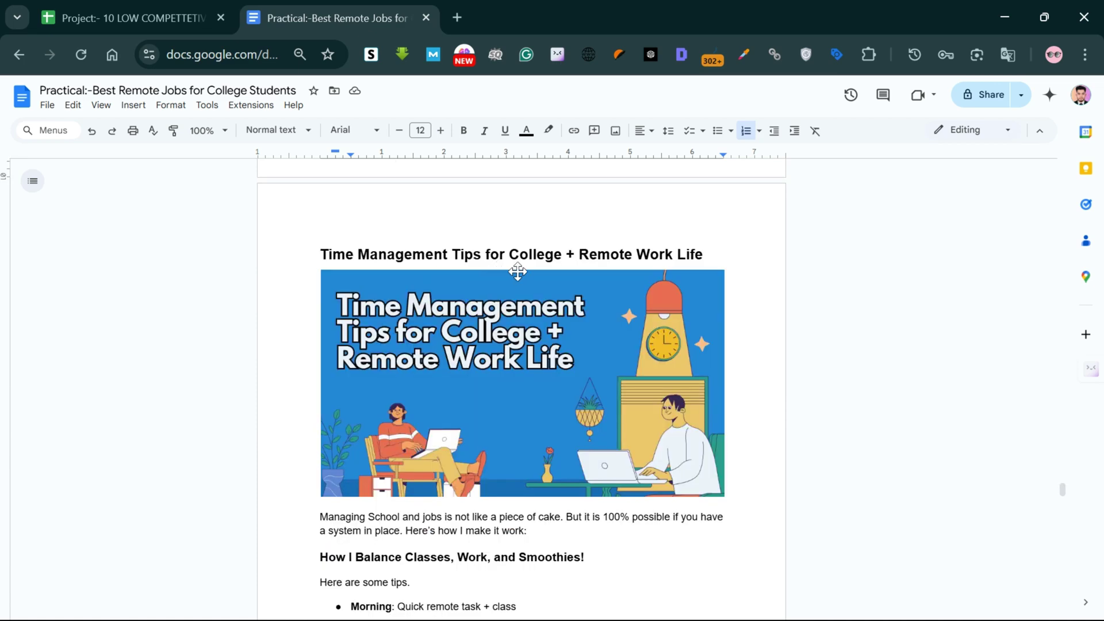
scroll(383, 359, down, 10)
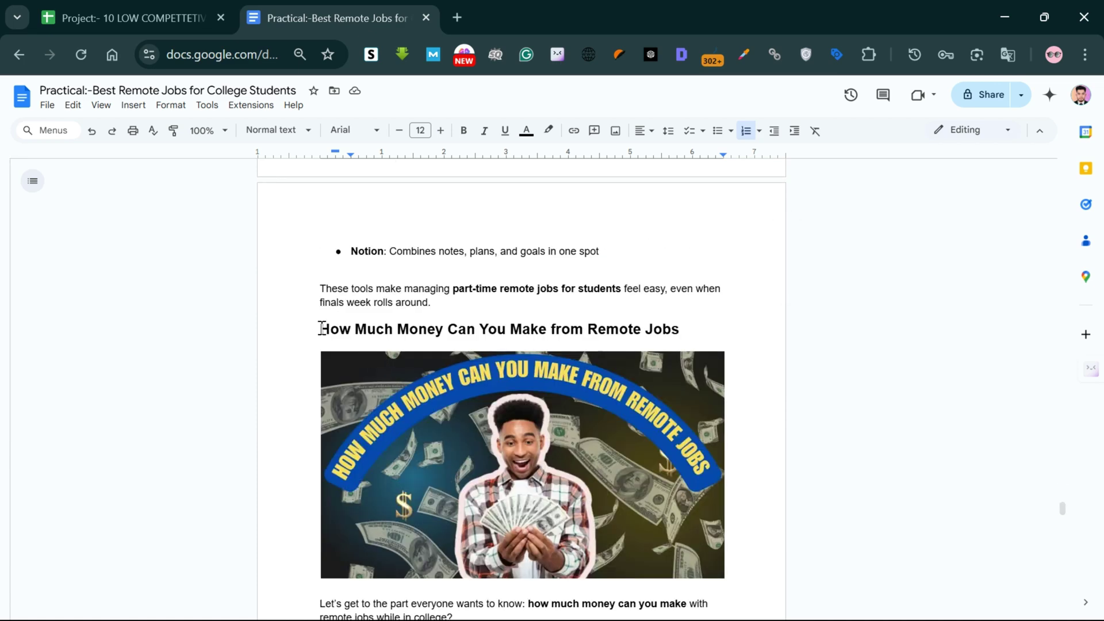
scroll(636, 365, down, 11)
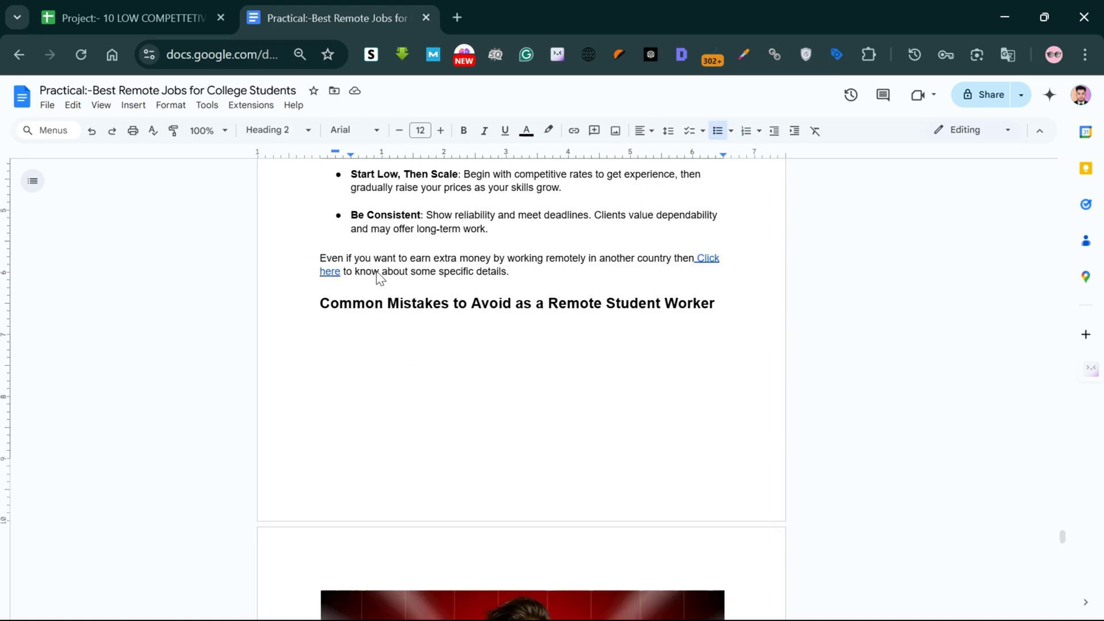
drag(314, 262, 532, 274)
click(533, 275)
click(706, 259)
drag(320, 303, 717, 308)
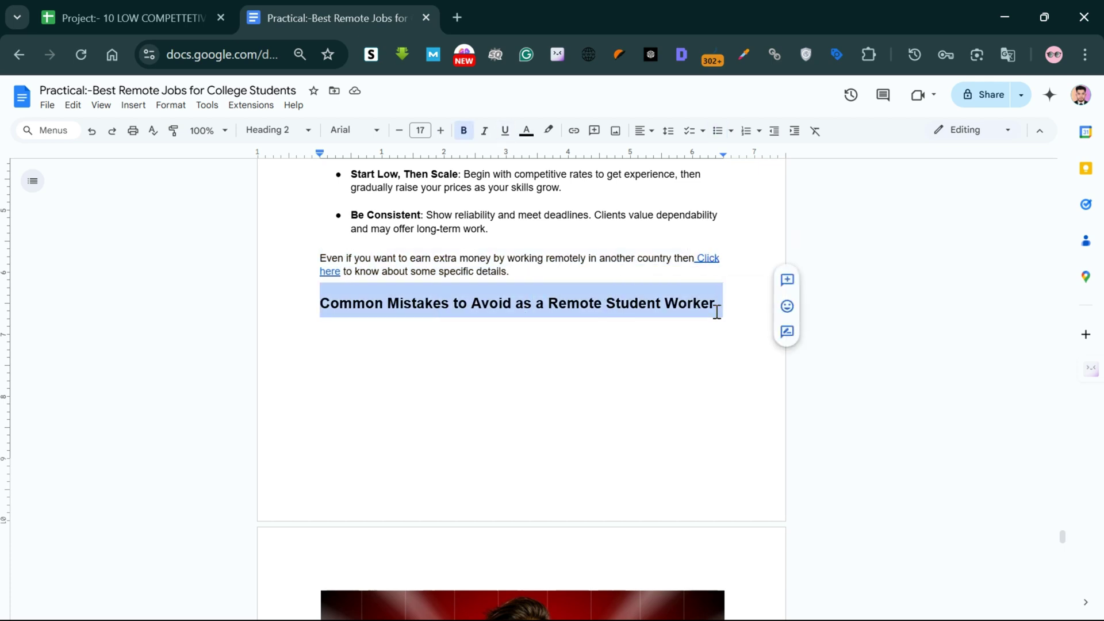
Review the rest of the article from the common mistakes through the full-time career, Wrapping Up and FAQs sections to the closing contact link.
scroll(540, 399, down, 9)
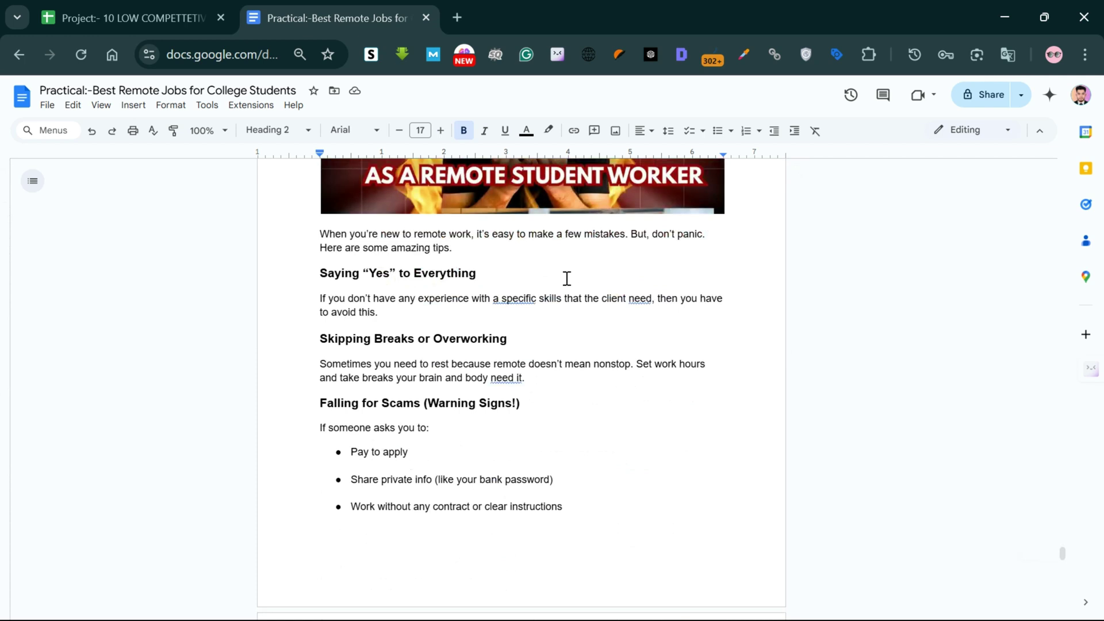
key(Page_Down)
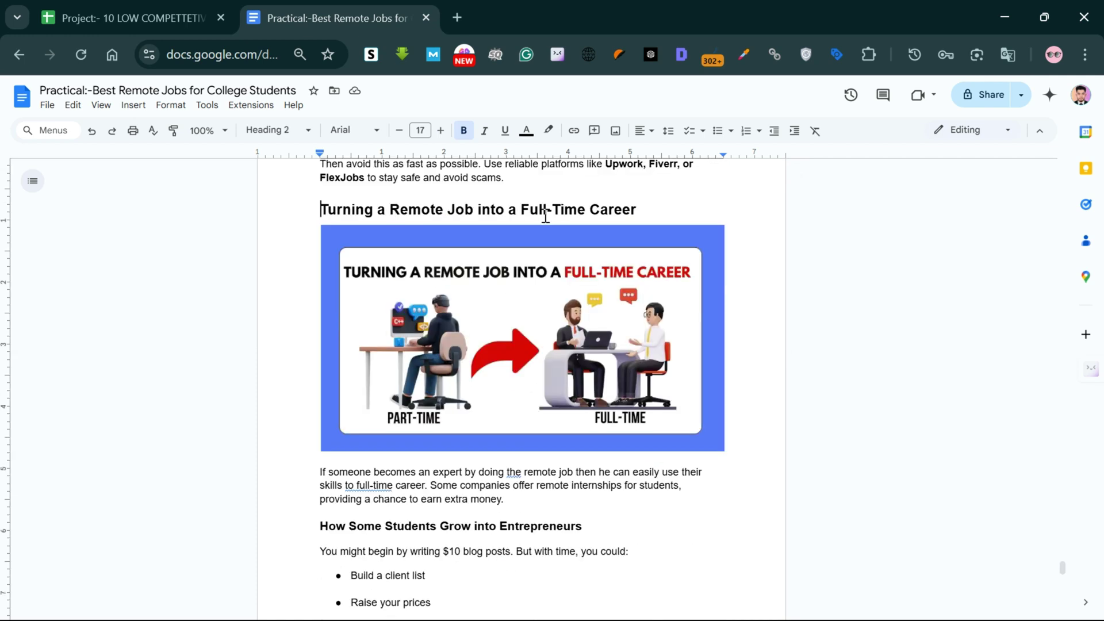
scroll(552, 213, down, 10)
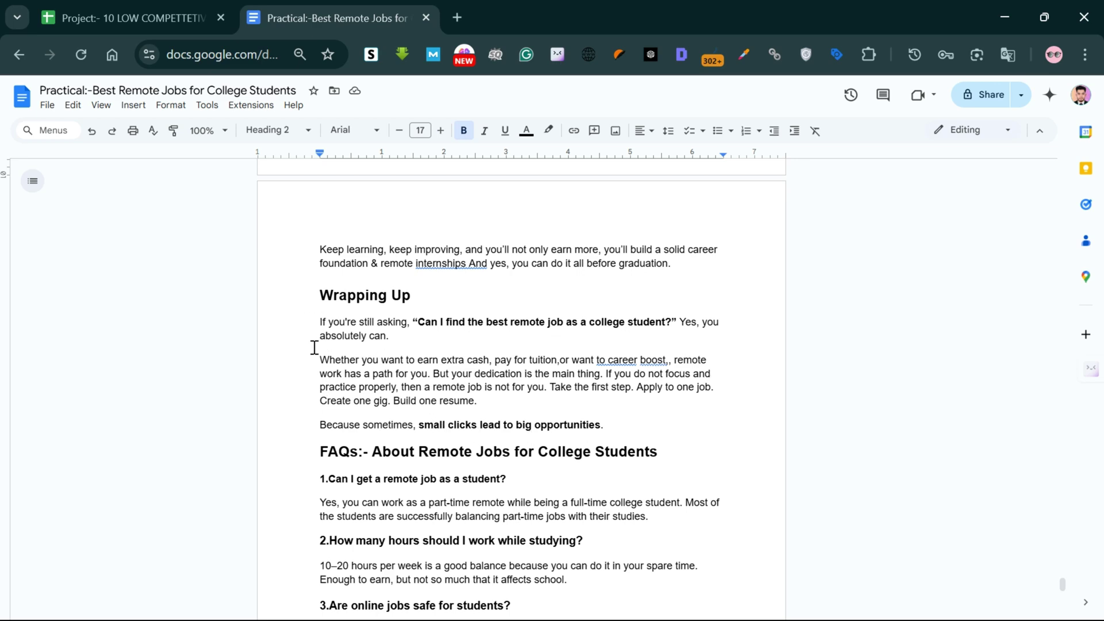
scroll(543, 280, down, 3)
scroll(461, 242, up, 15)
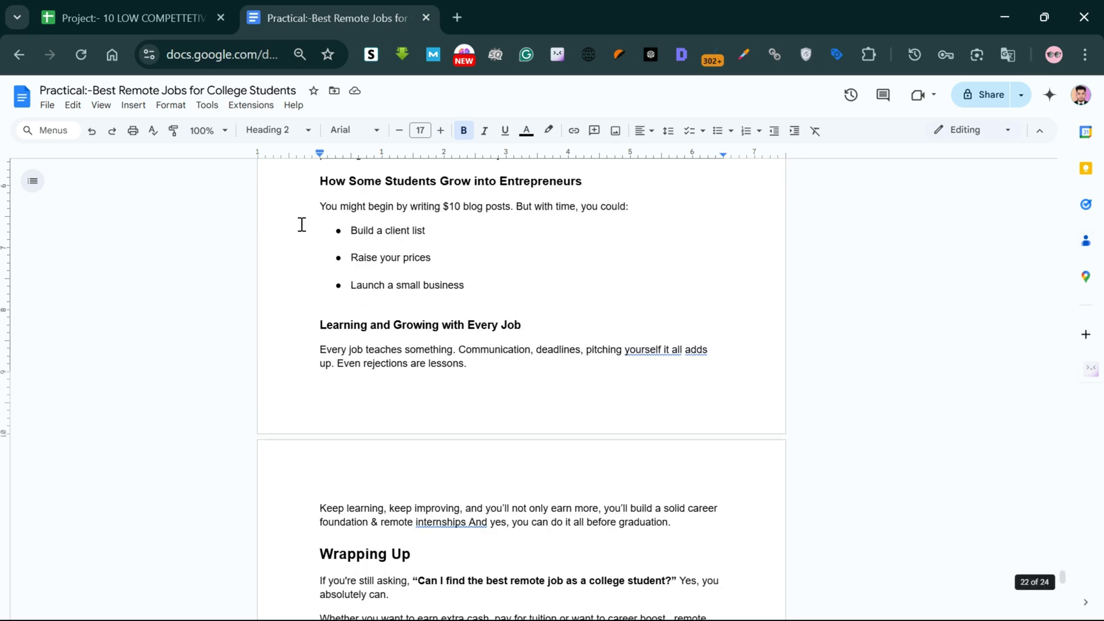
scroll(598, 222, down, 15)
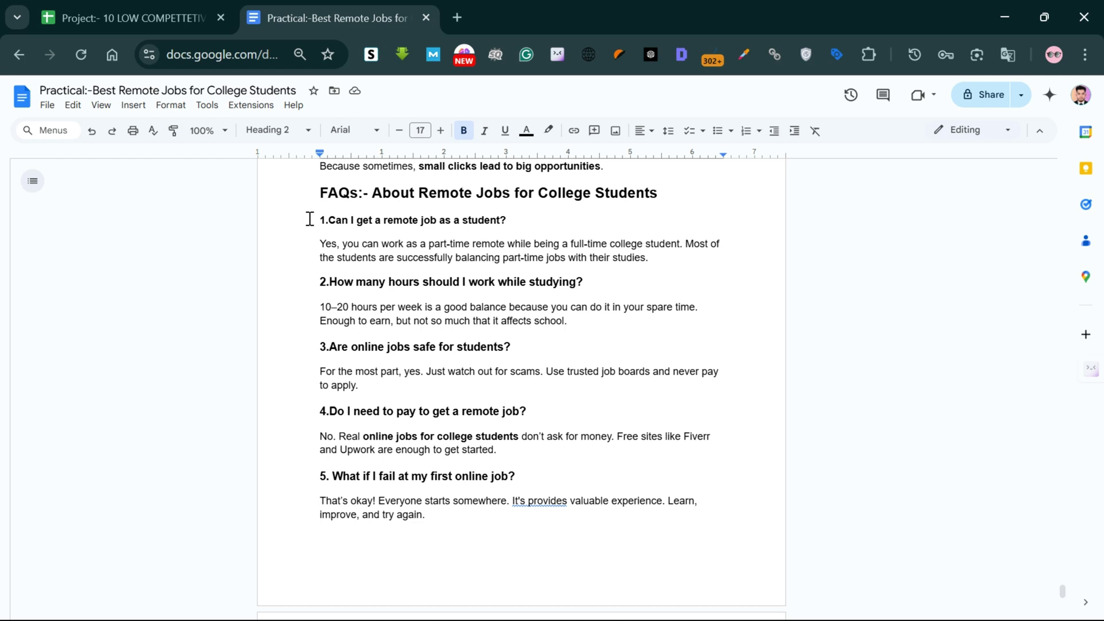
scroll(310, 220, down, 7)
click(311, 269)
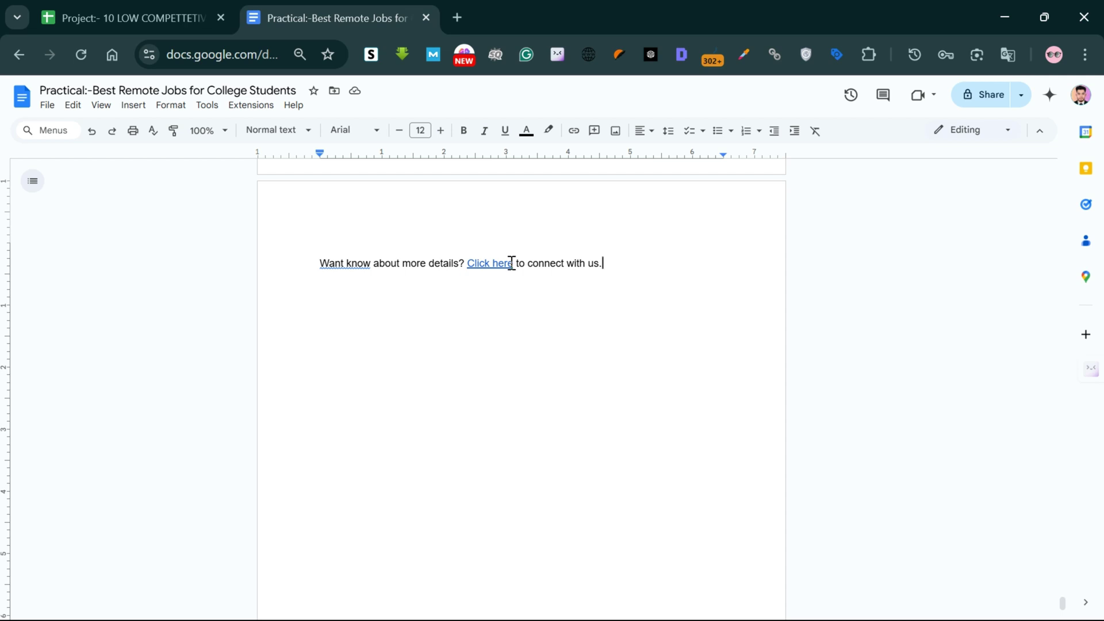
click(484, 264)
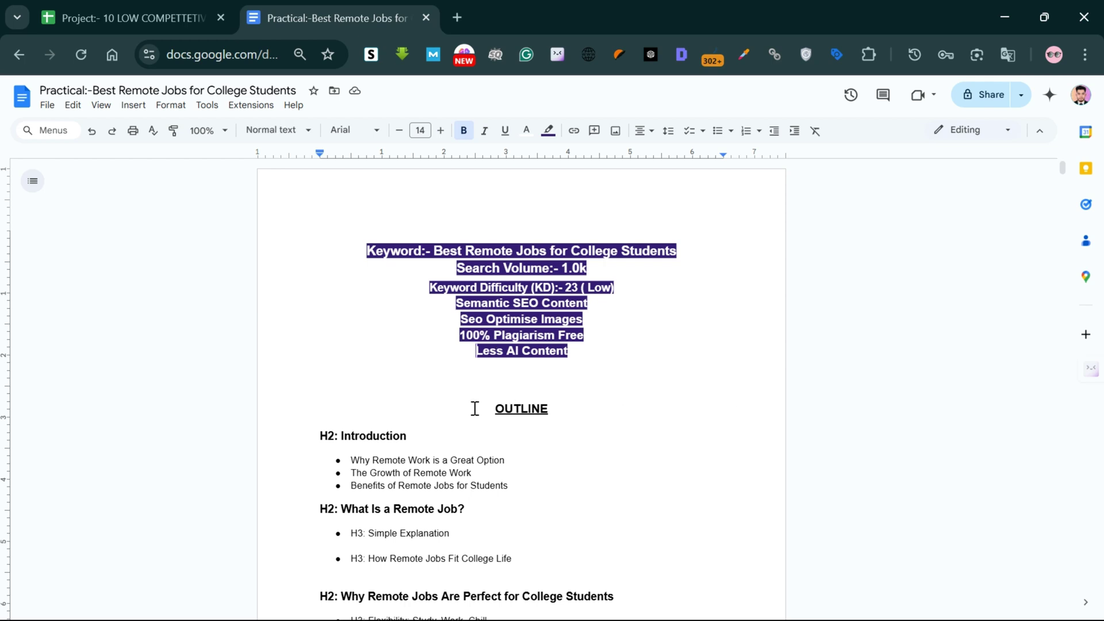
Highlight the "100% Plagiarism Free" line in the article's keyword summary and point out "Less AI Content" below it.
drag(447, 337, 596, 337)
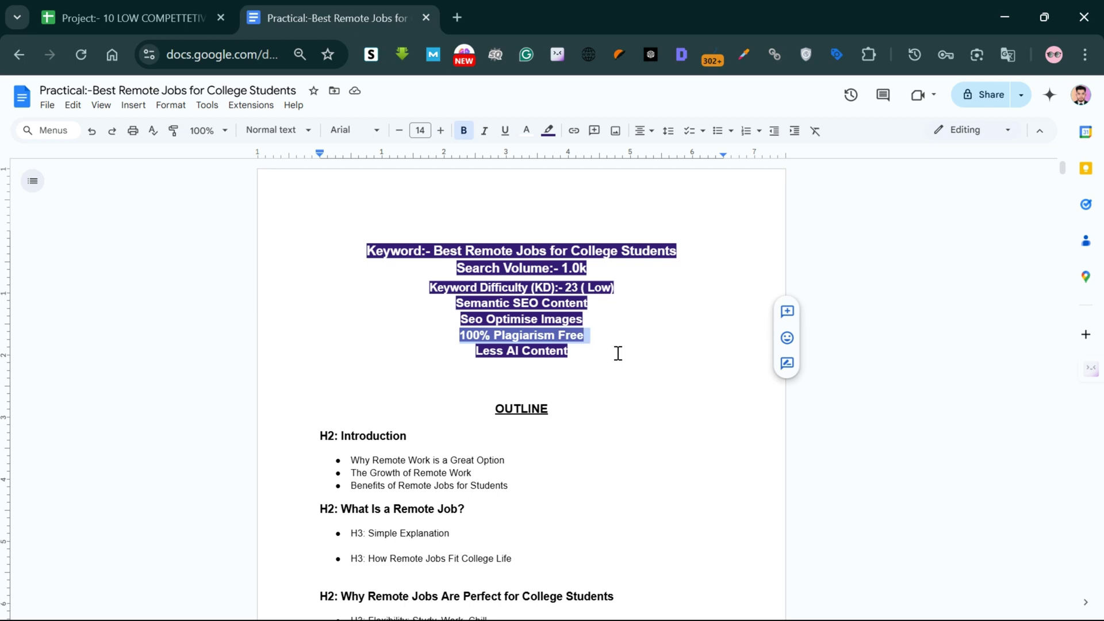
click(459, 371)
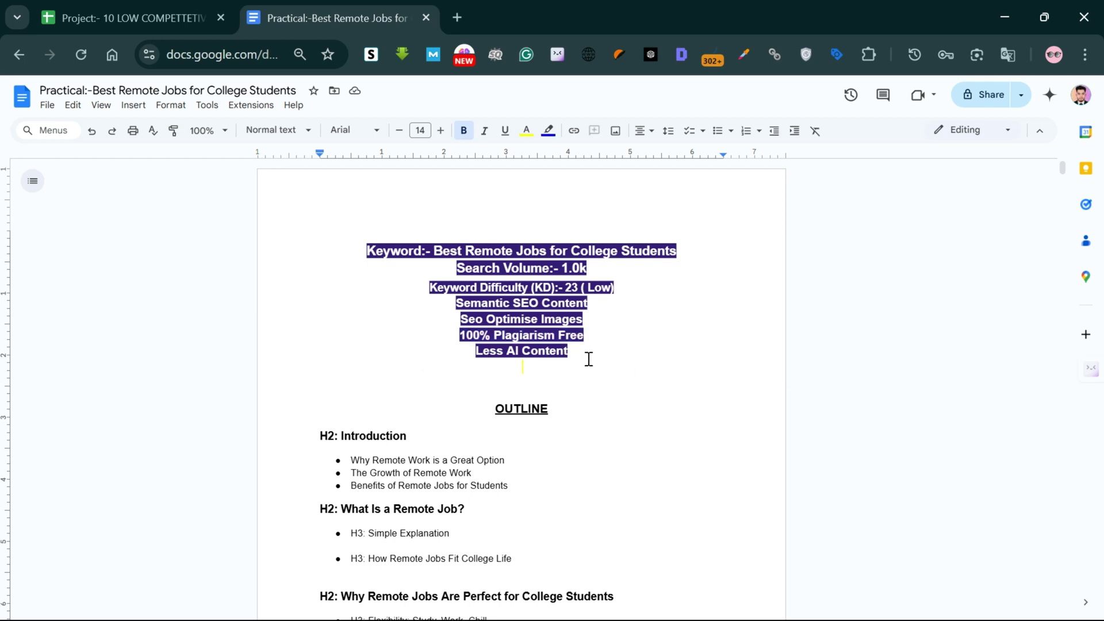
key(BackSpace)
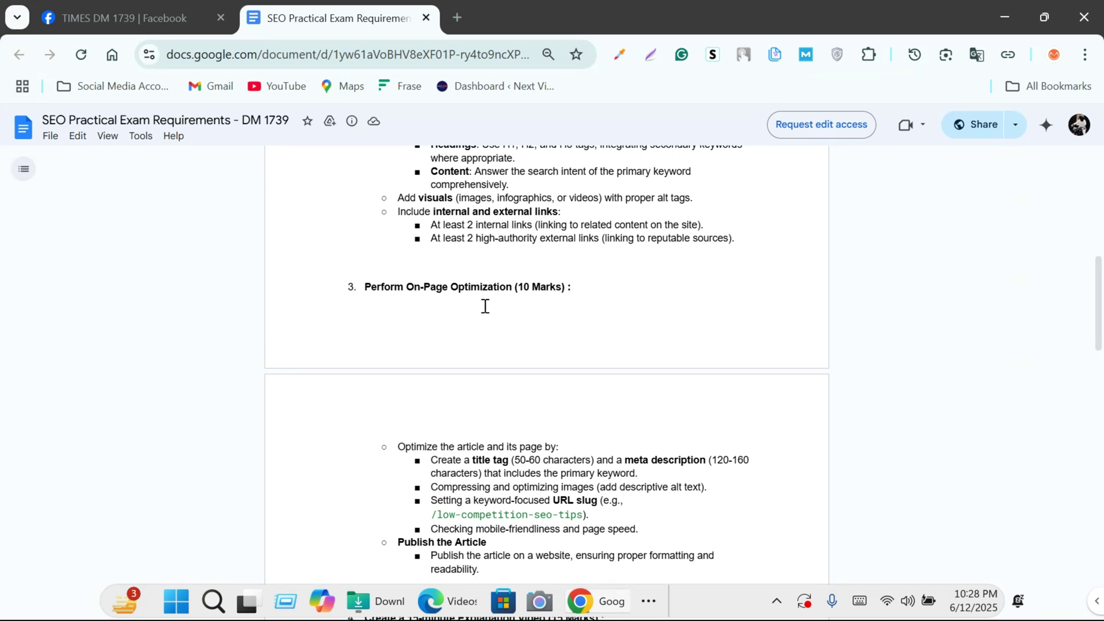
Examine the on-page optimization and article publishing requirements in the SEO practical exam document.
scroll(485, 306, down, 3)
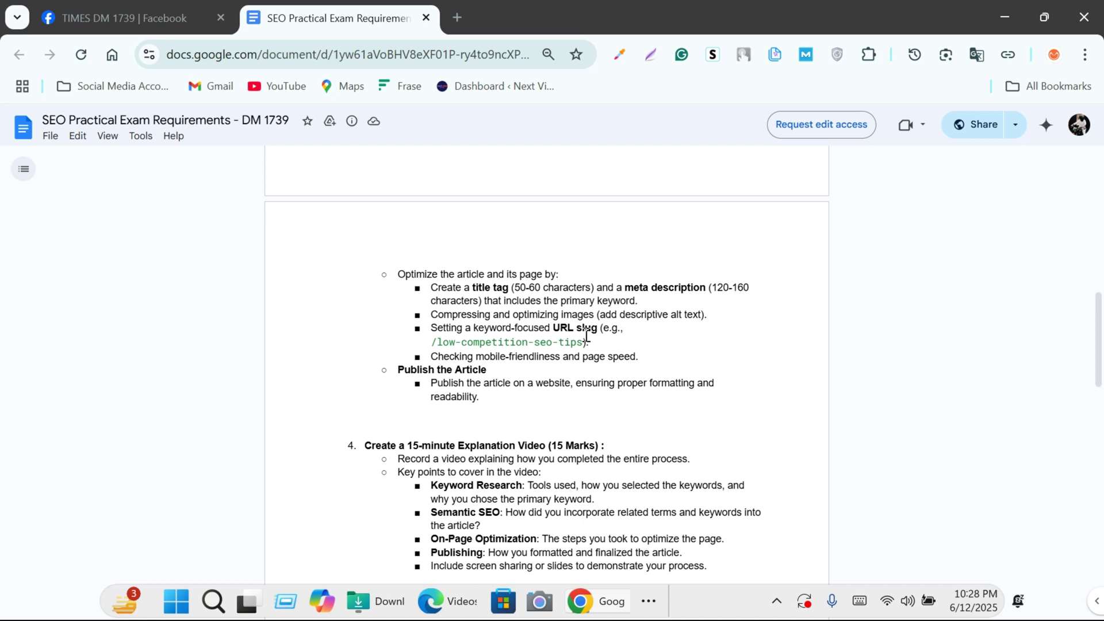
scroll(572, 347, down, 1)
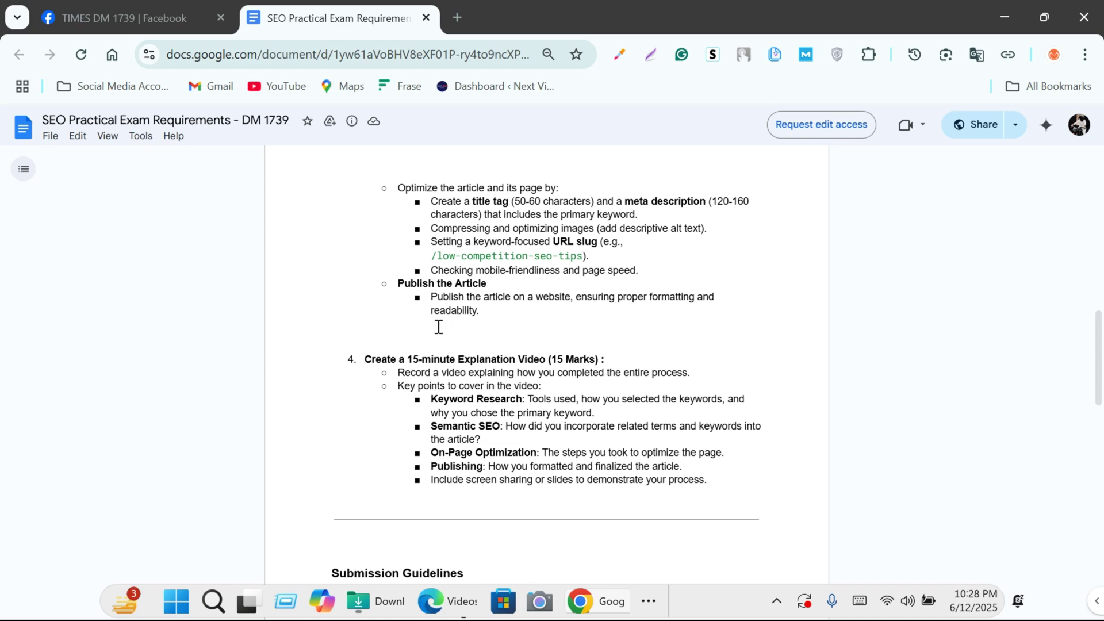
scroll(498, 322, up, 4)
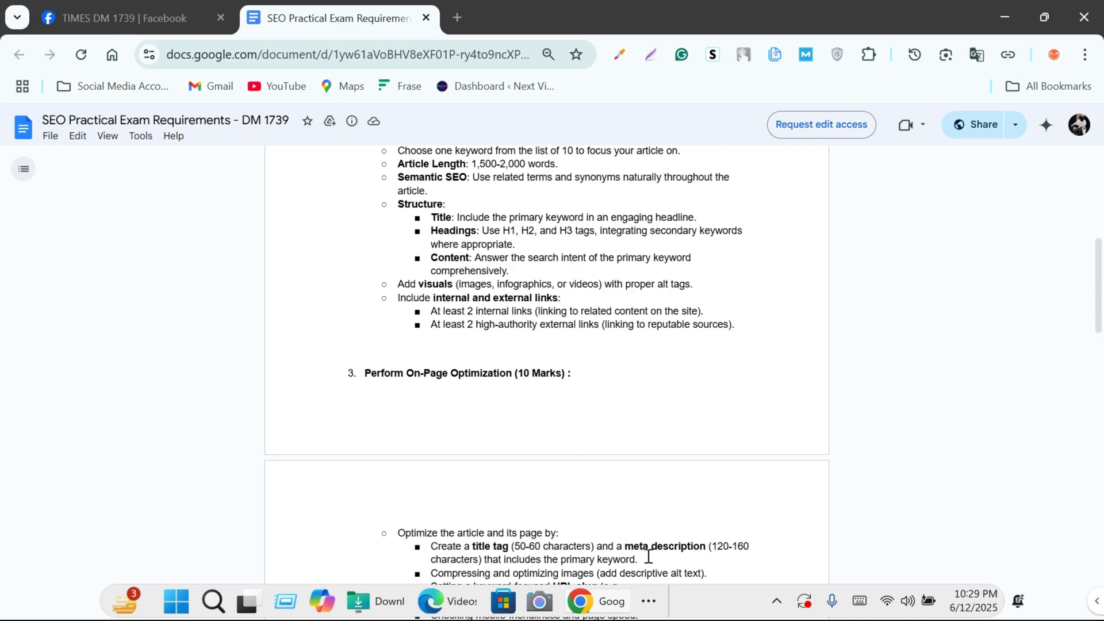
Switch to the browser window with the article and copy its selected text from the "Best Remote Jobs for College Students" title onward.
click(649, 609)
click(613, 551)
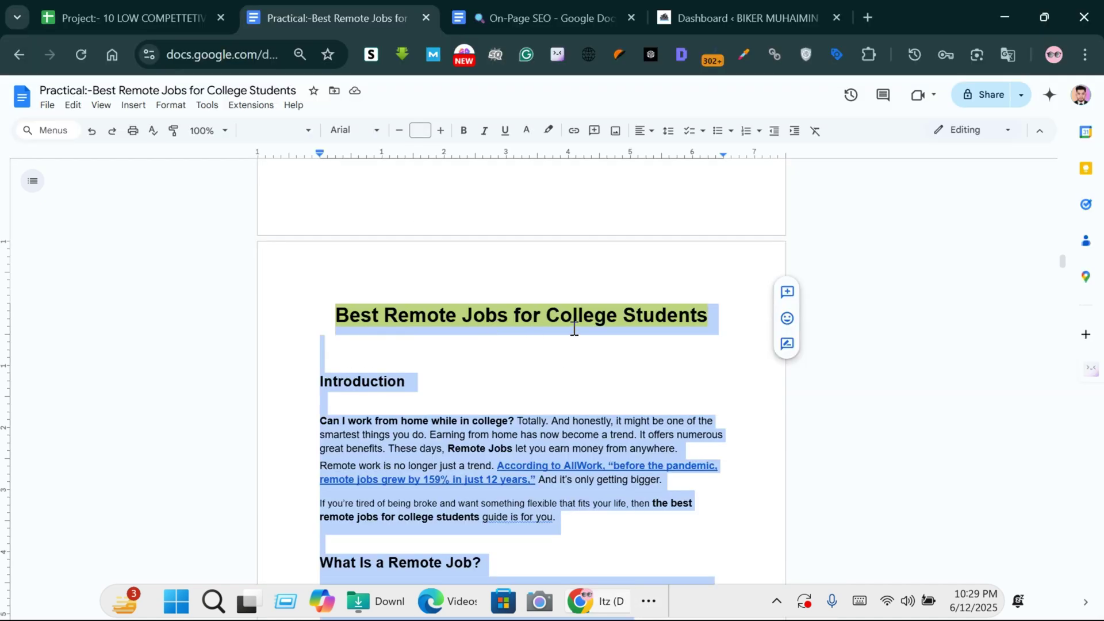
scroll(511, 336, down, 1)
right_click(389, 352)
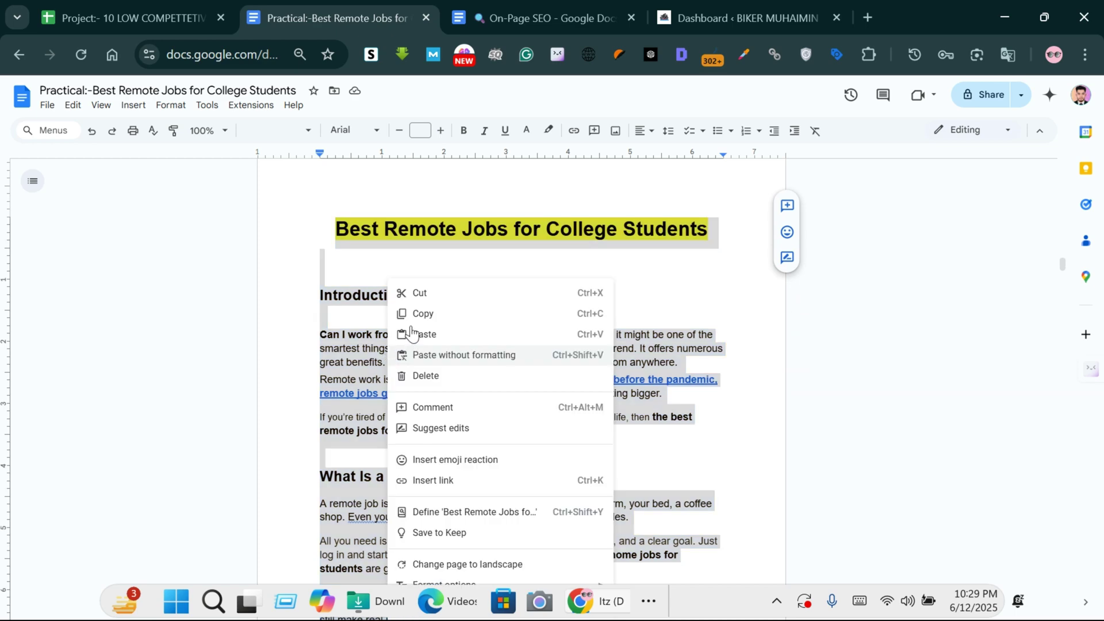
click(419, 320)
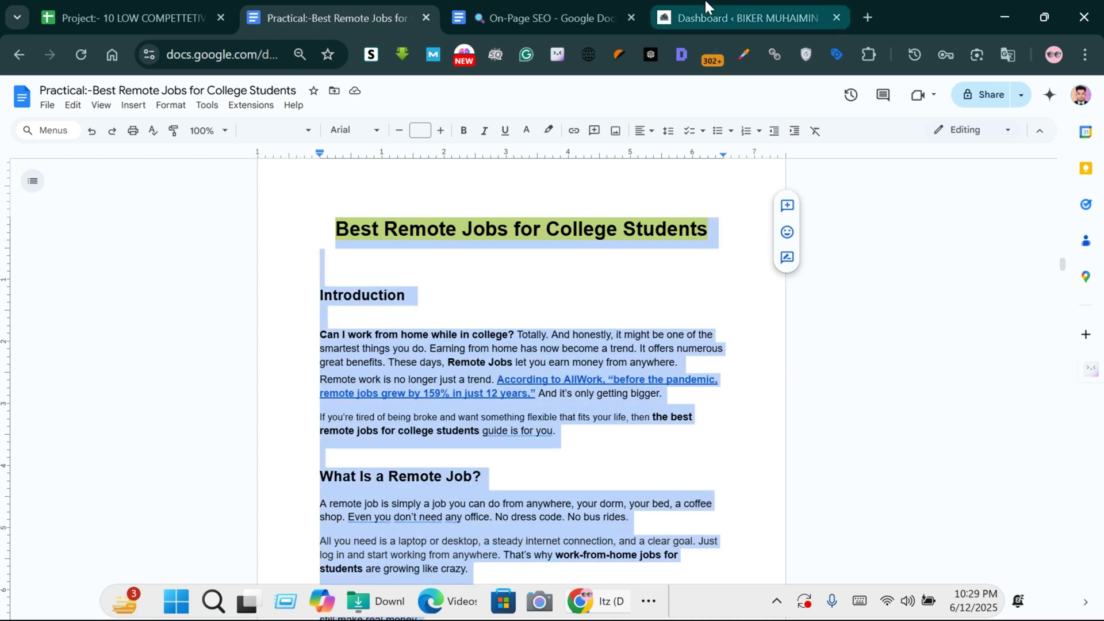
Switch to the site's WordPress dashboard and open its posts.
click(705, 1)
scroll(74, 314, down, 3)
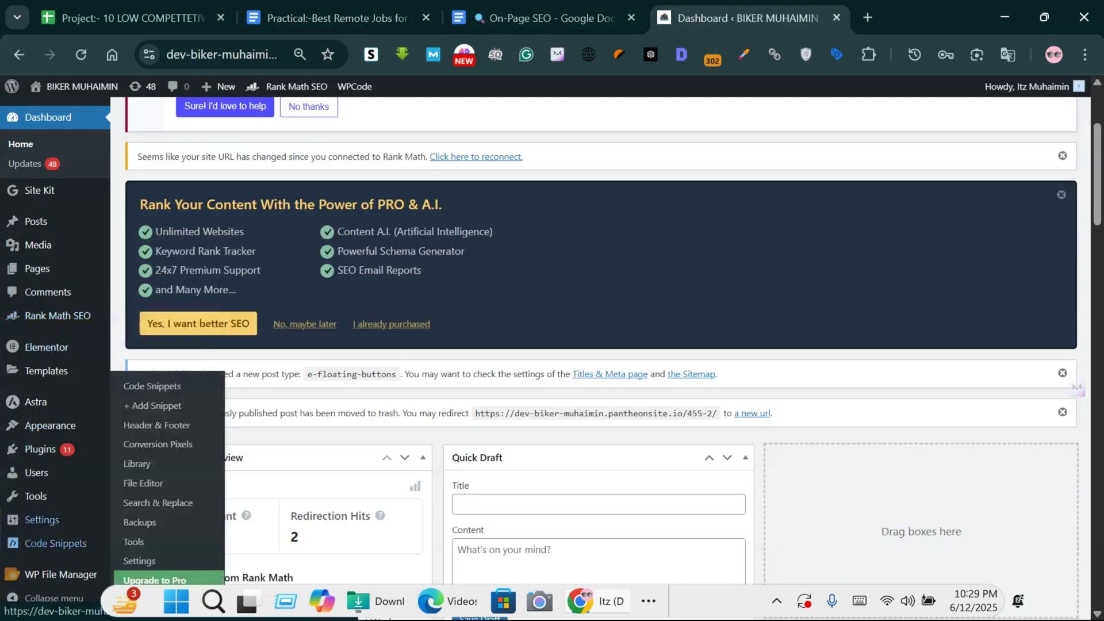
click(30, 221)
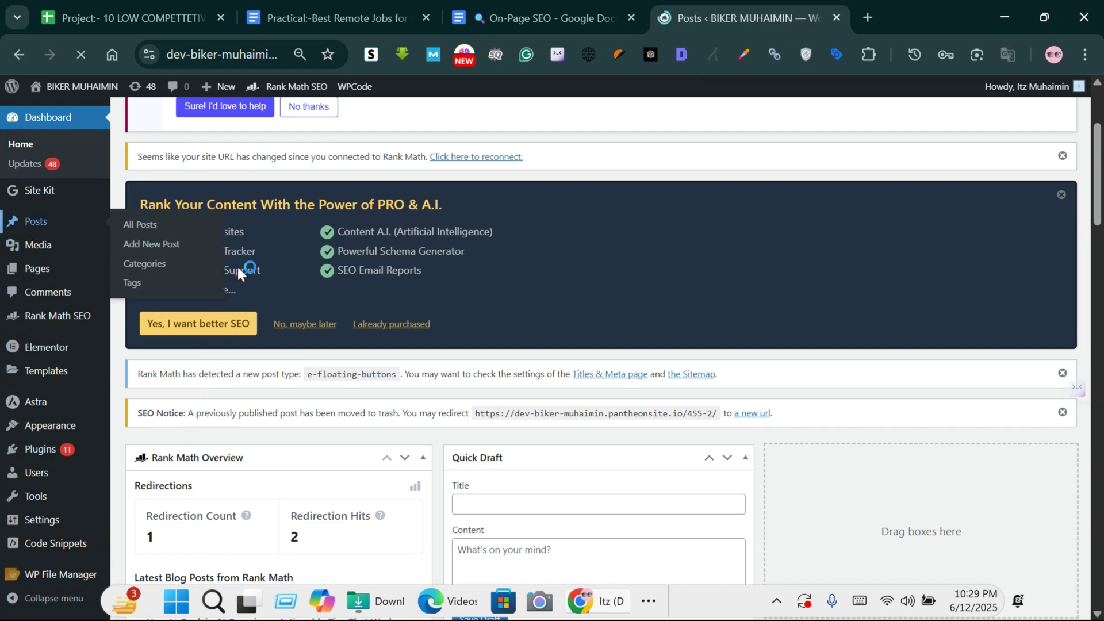
scroll(258, 435, down, 4)
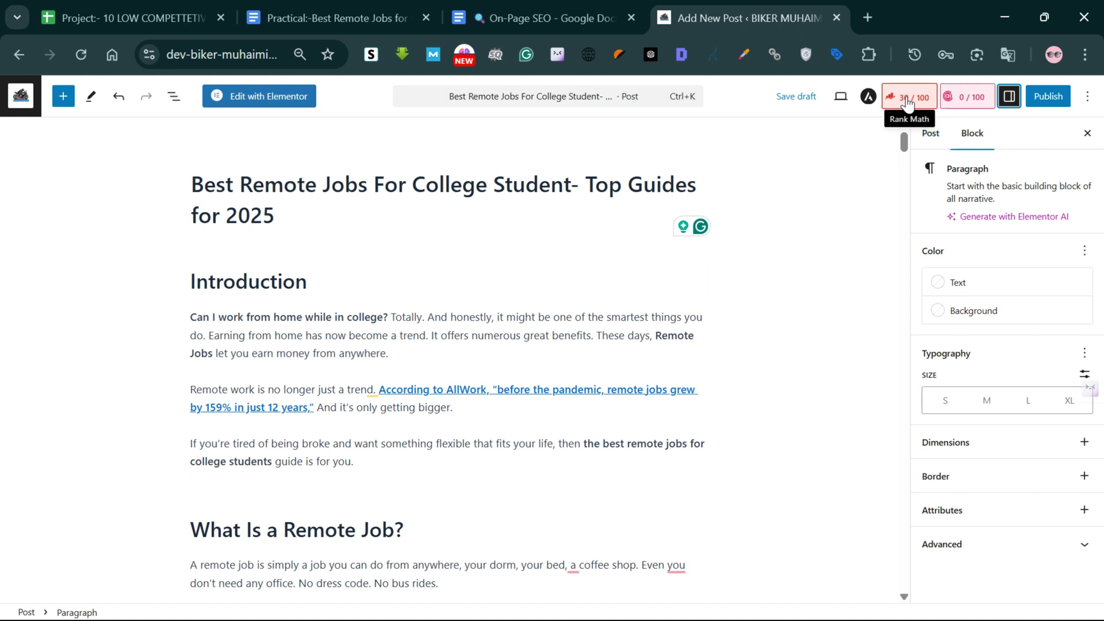
Set Best-Remote-Jobs-for-College-Students.jpg as the post's featured image with alt text "Best Remote Jobs For College Student- Top Guides for 2025".
click(931, 134)
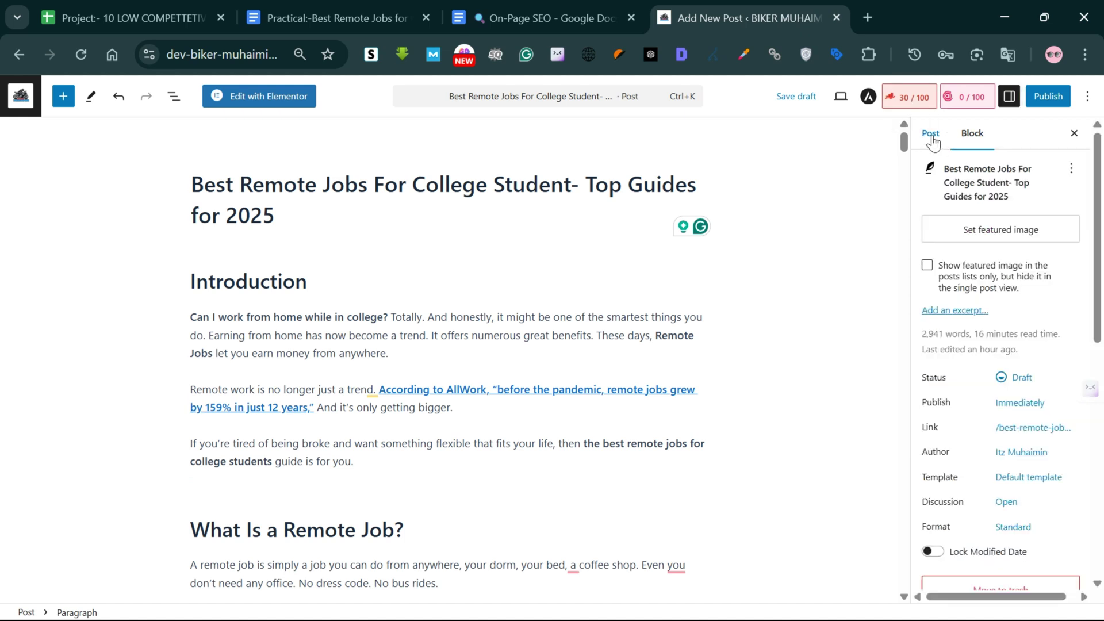
click(1001, 231)
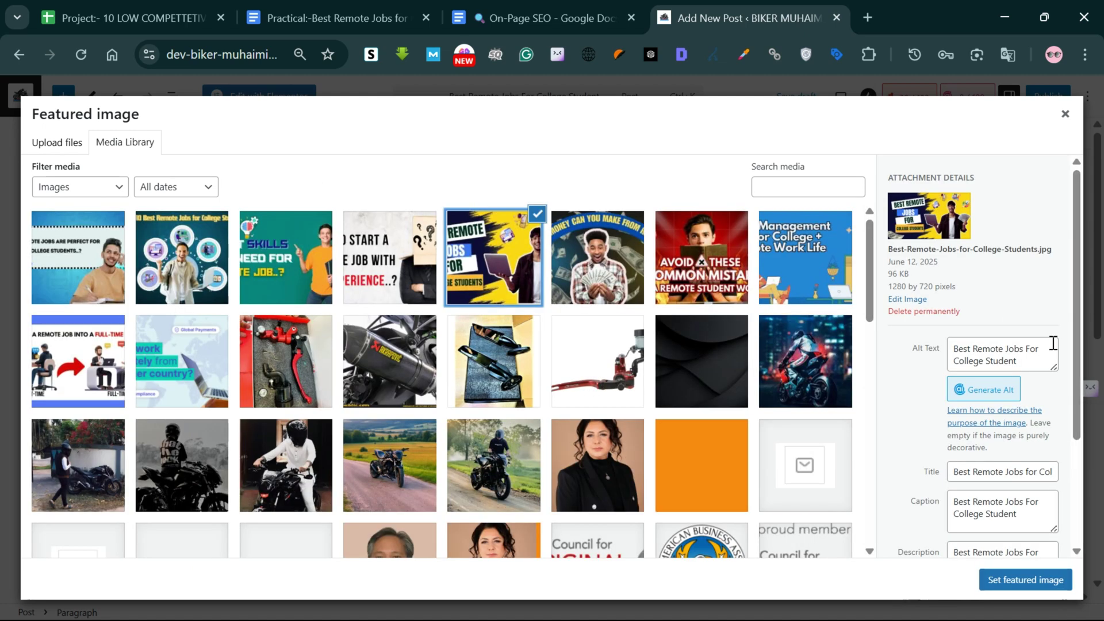
drag(954, 345, 1024, 361)
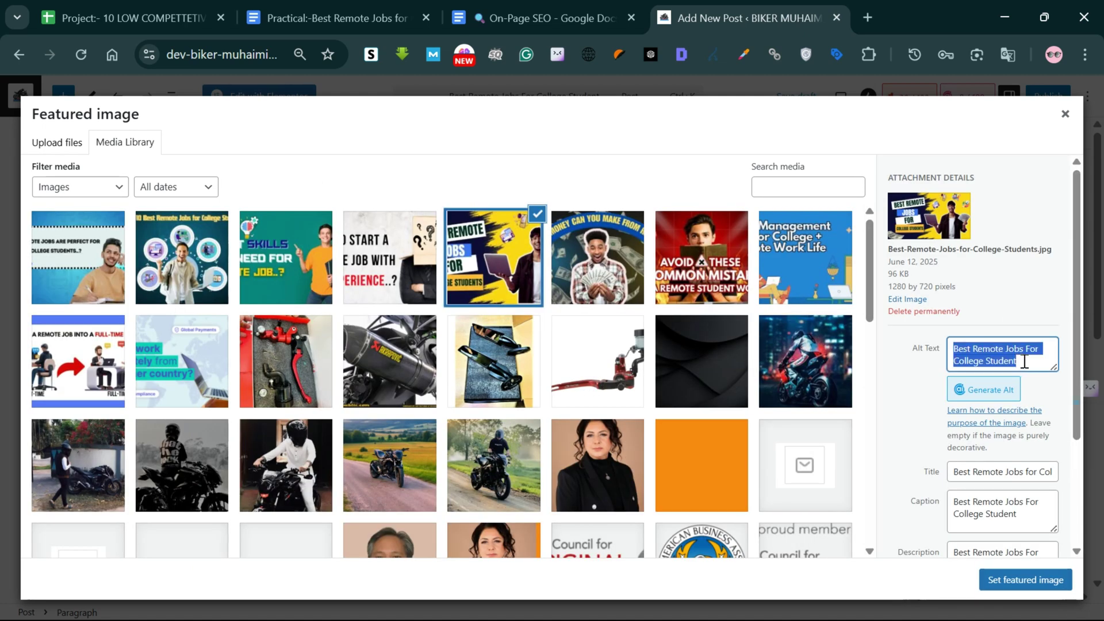
key(super+v)
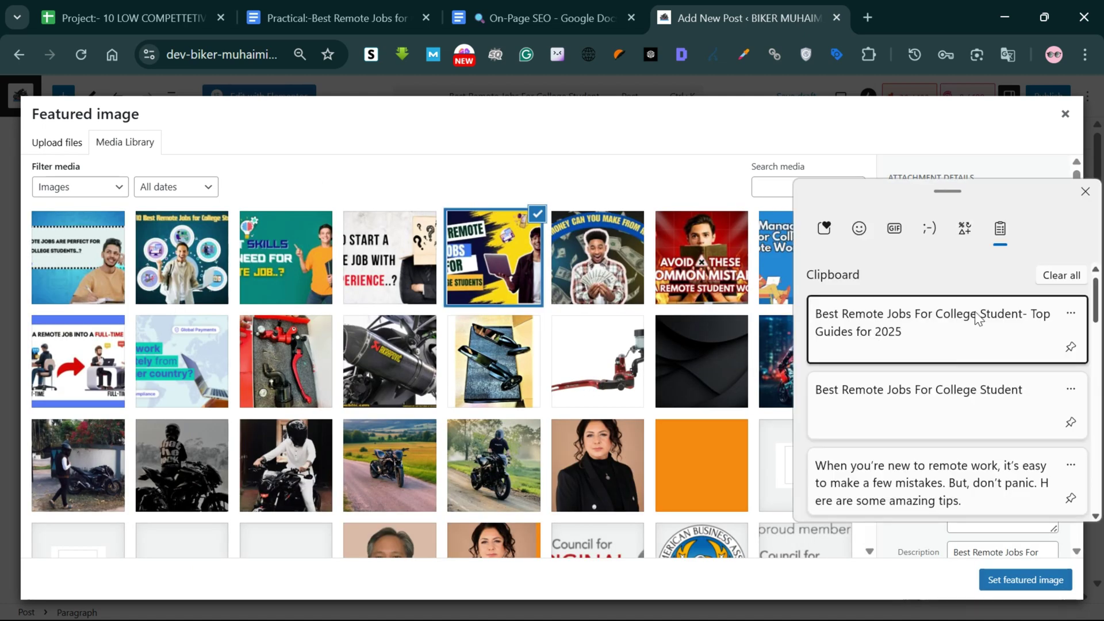
click(896, 338)
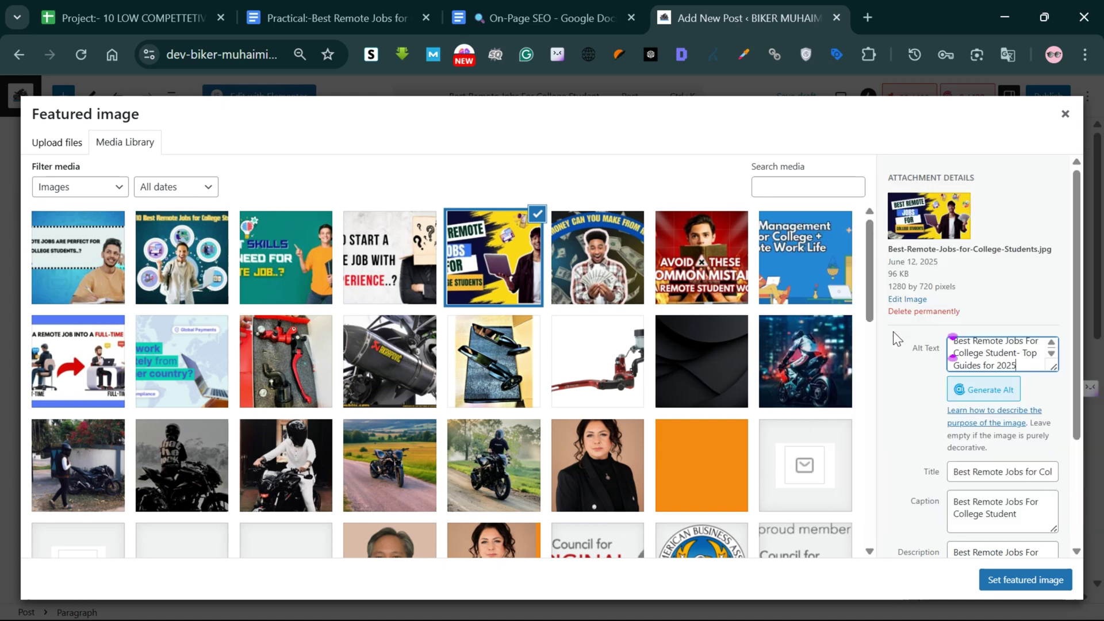
click(1011, 582)
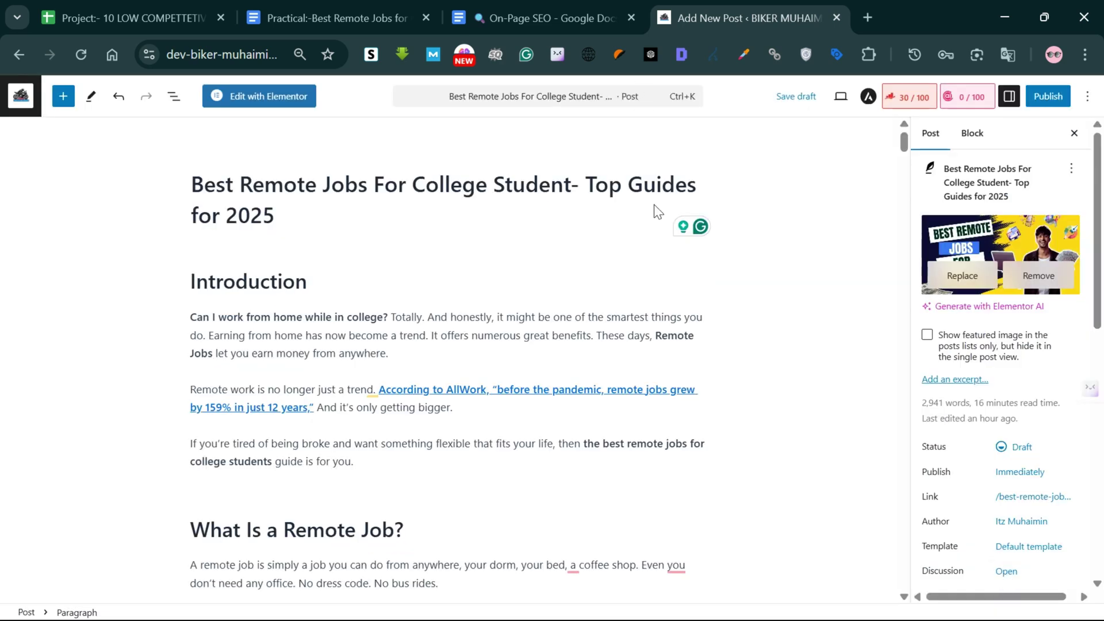
Set the Rank Math snippet title to "Best Remote Jobs For College Student- Top Guides for 2025".
click(912, 96)
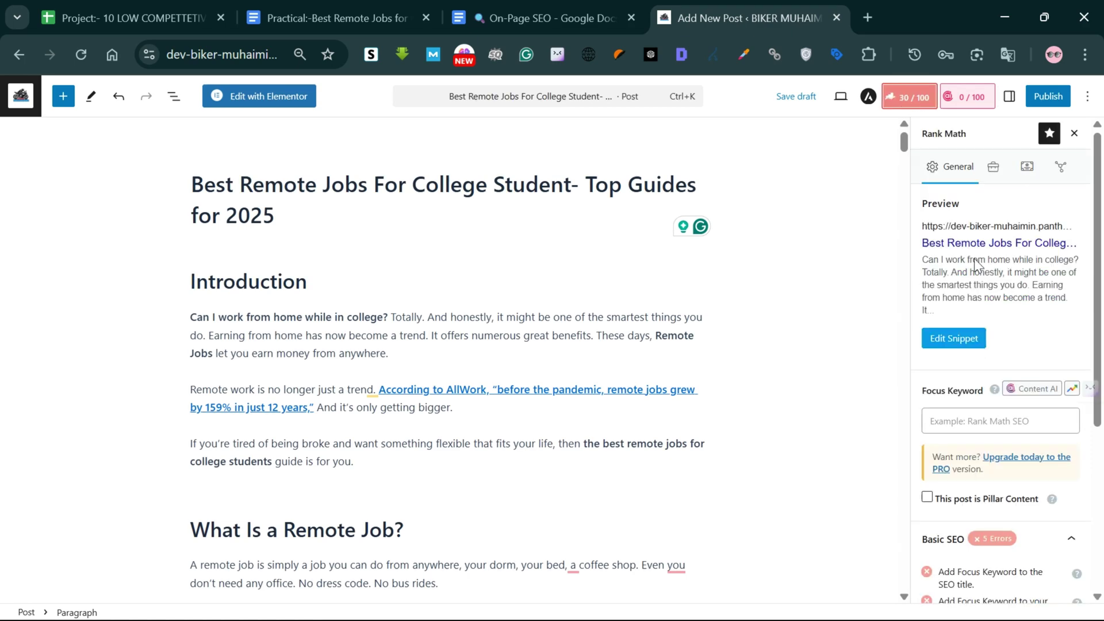
click(959, 347)
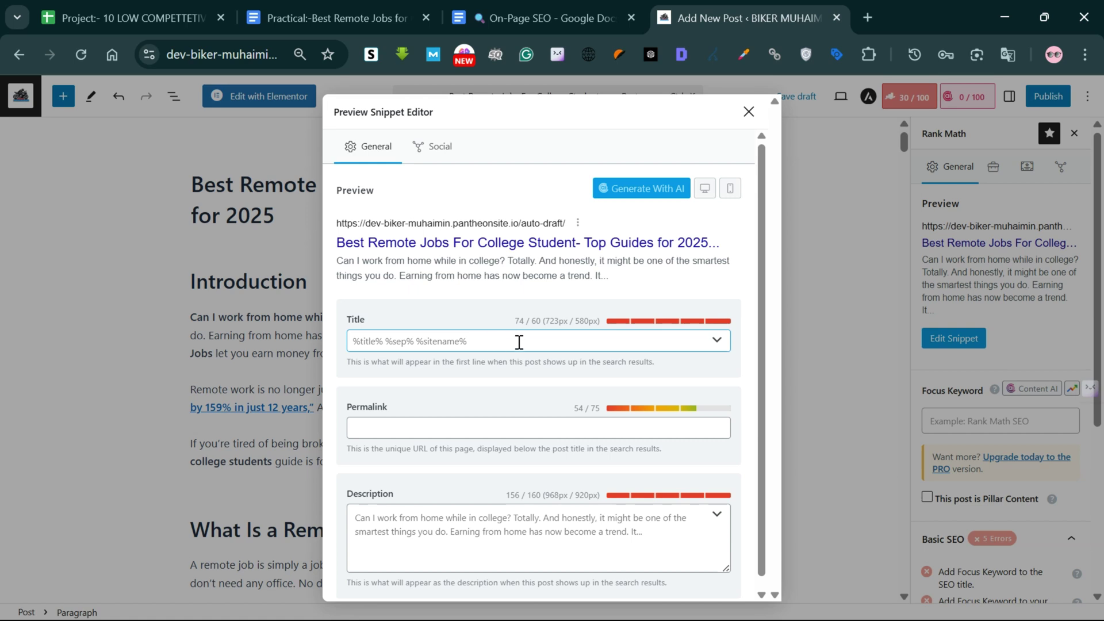
click(487, 342)
drag(536, 322, 540, 322)
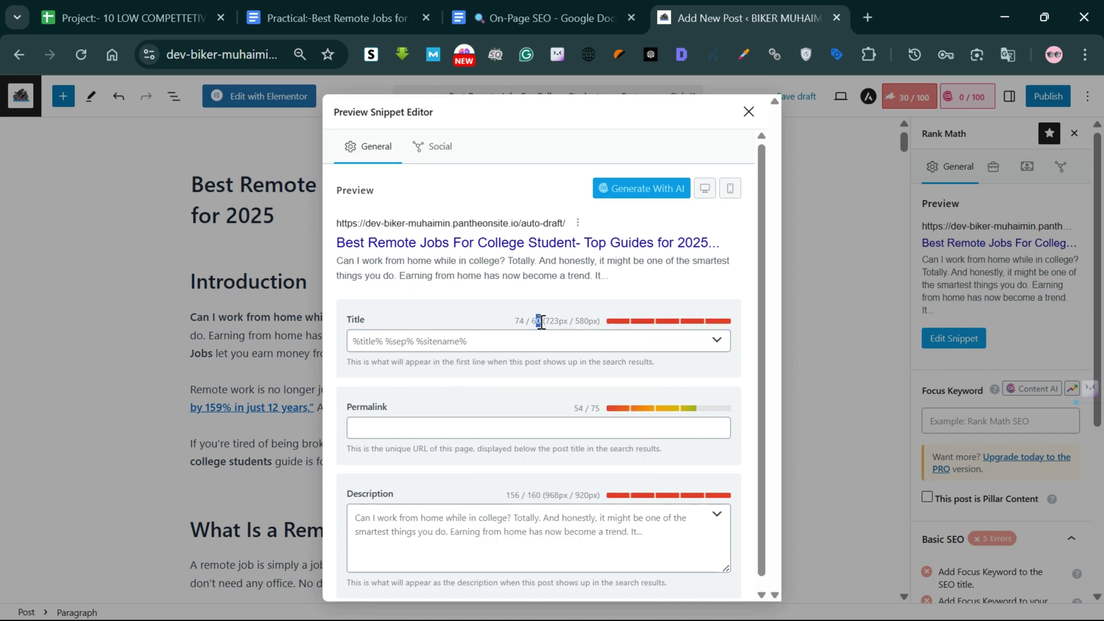
click(438, 342)
key(super+v)
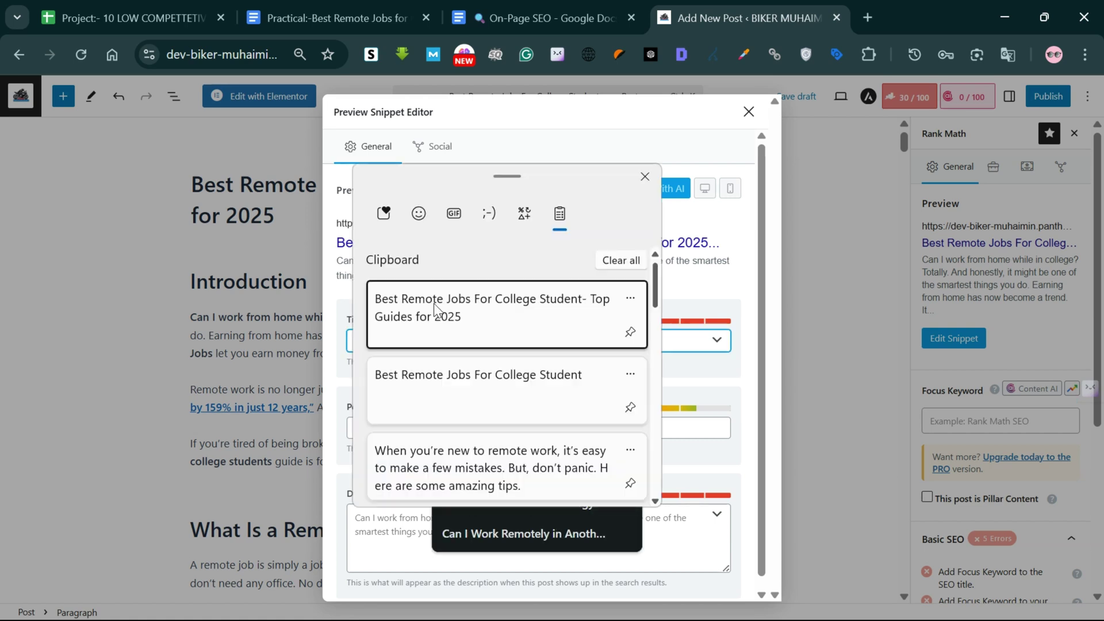
click(644, 177)
key(super+v)
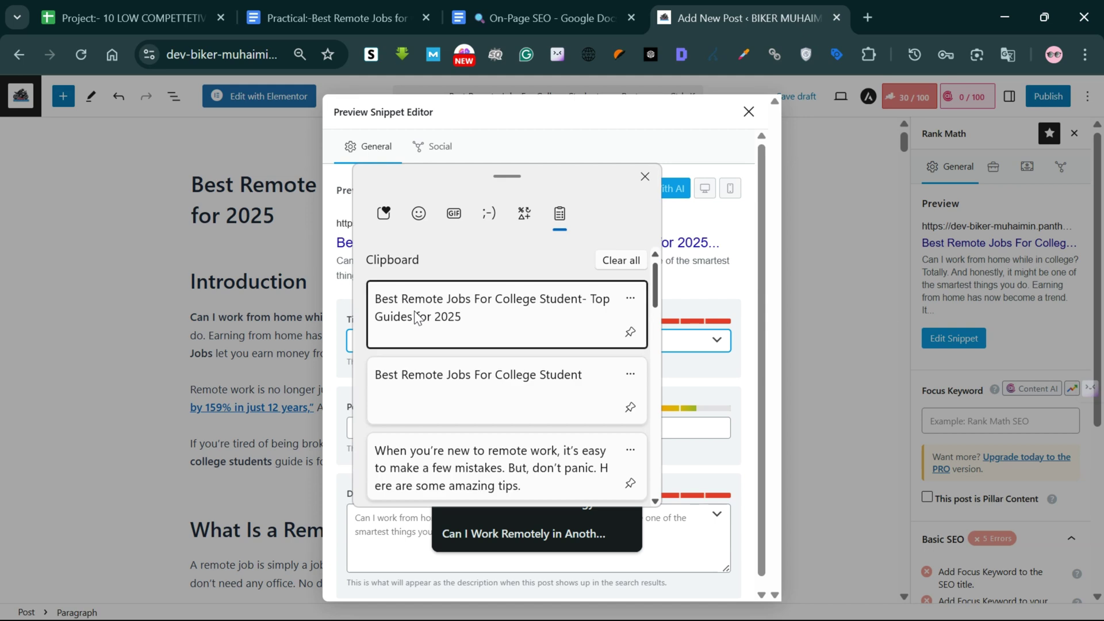
click(417, 316)
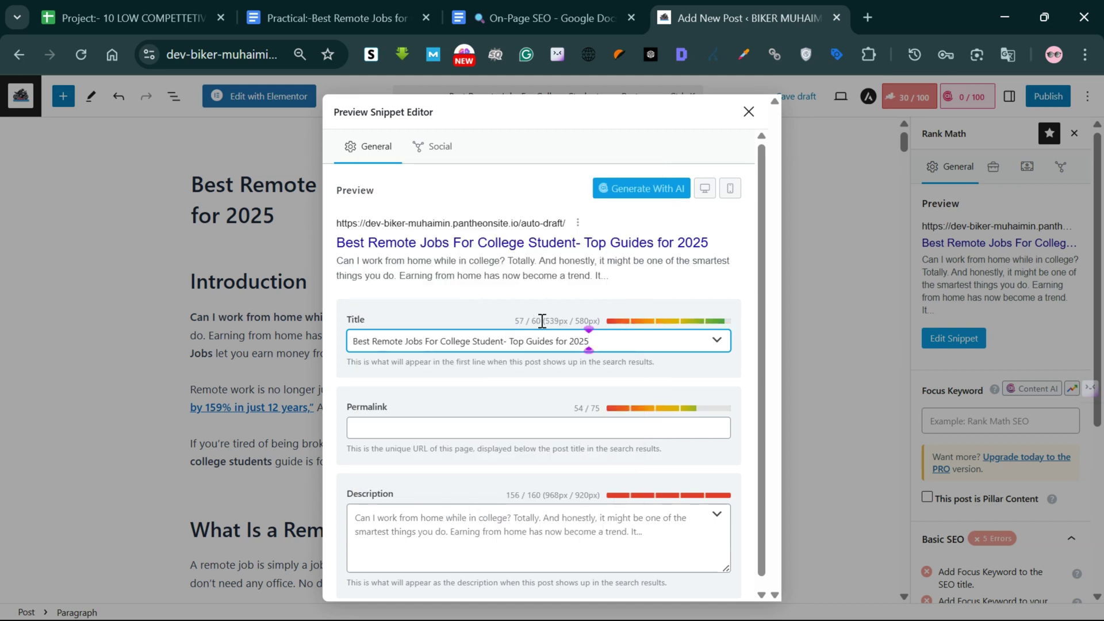
Set the snippet's permalink to best-remote-jobs-for-college-student.
click(375, 422)
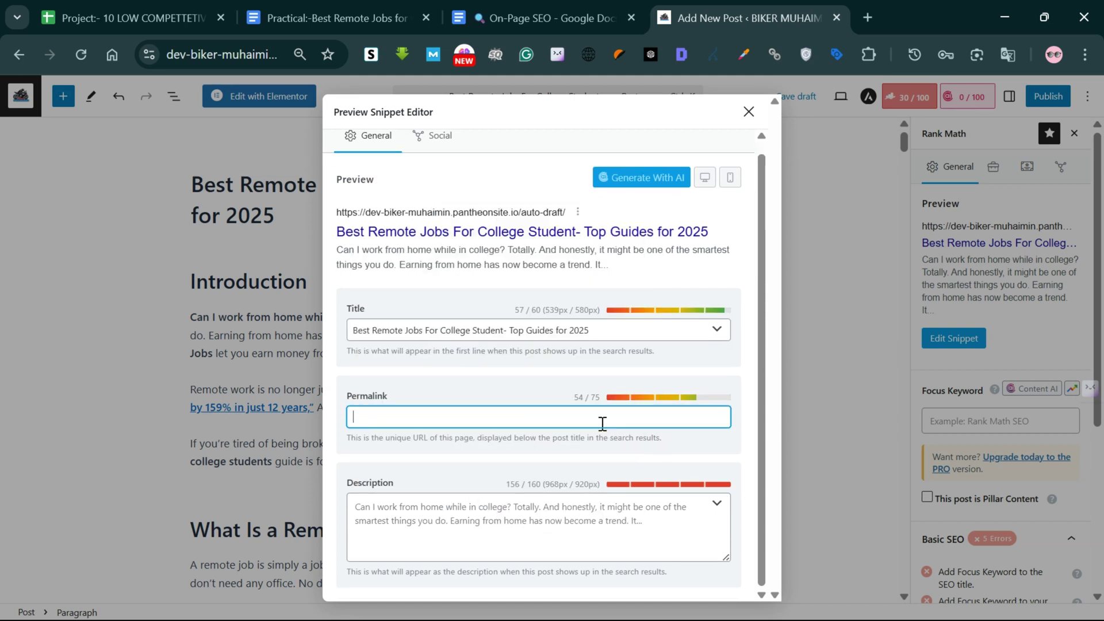
key(super+v)
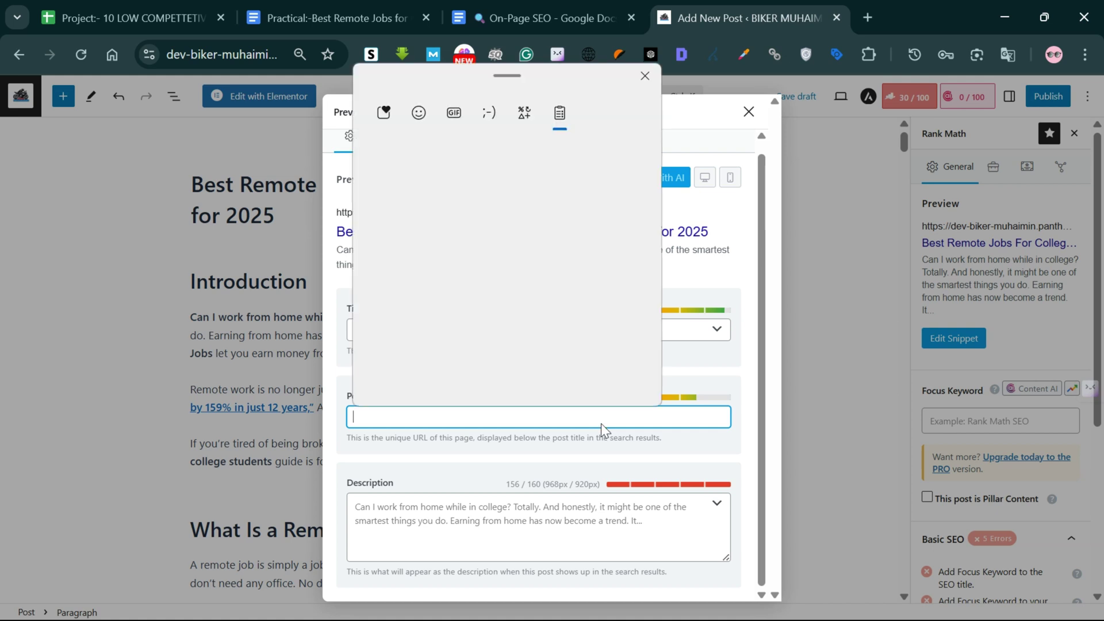
click(443, 271)
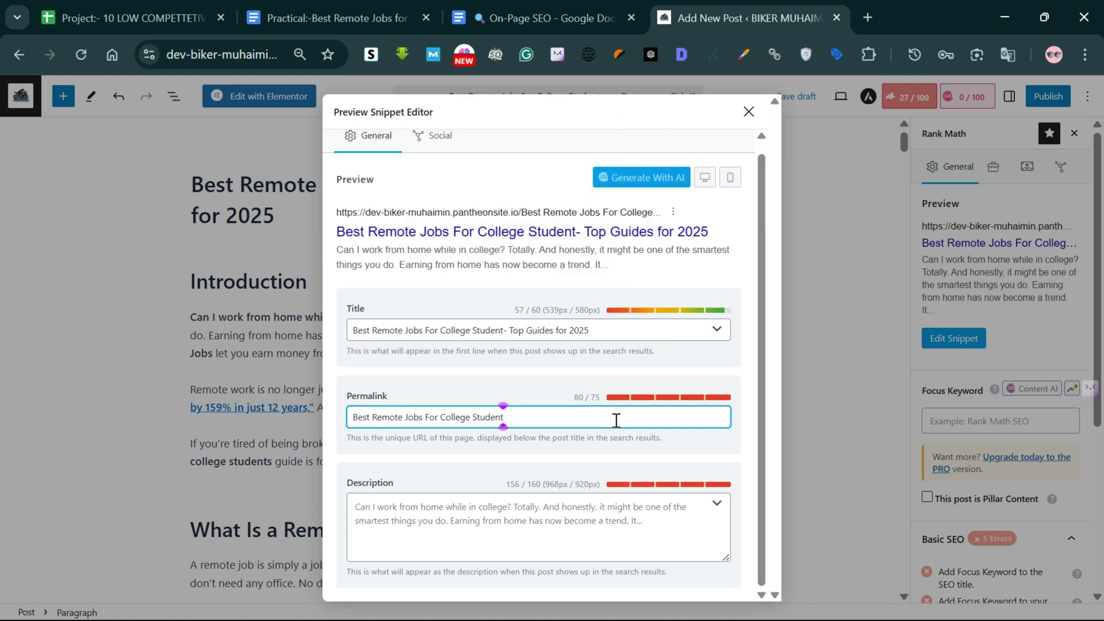
key(Tab)
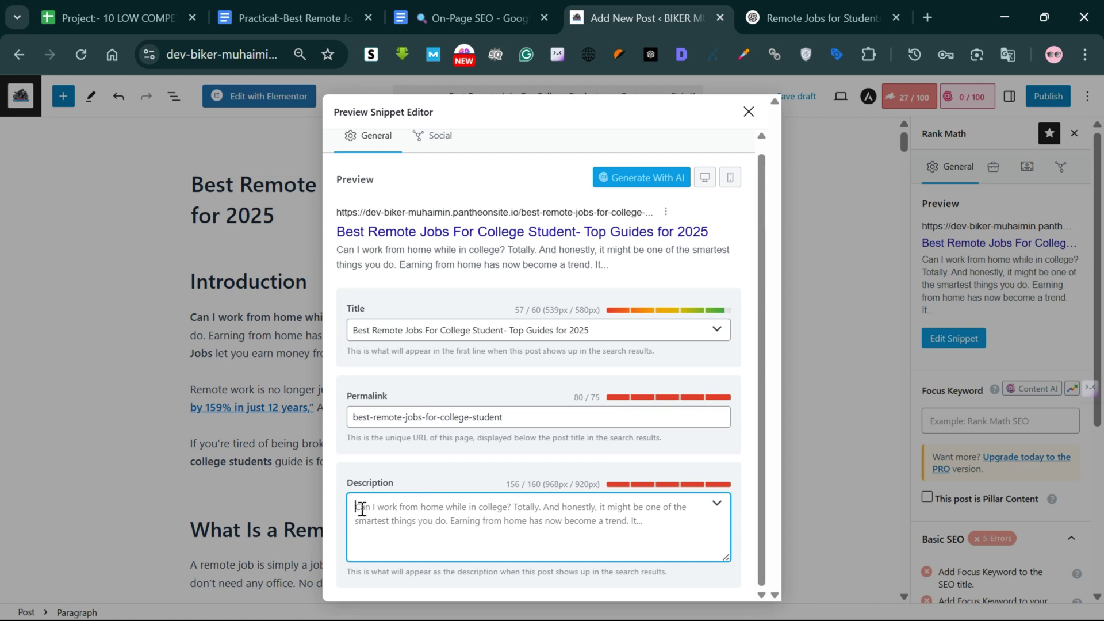
Insert the copied meta description starting "Discover the best remote jobs for college students in 2025" and close the snippet editor.
key(super+v)
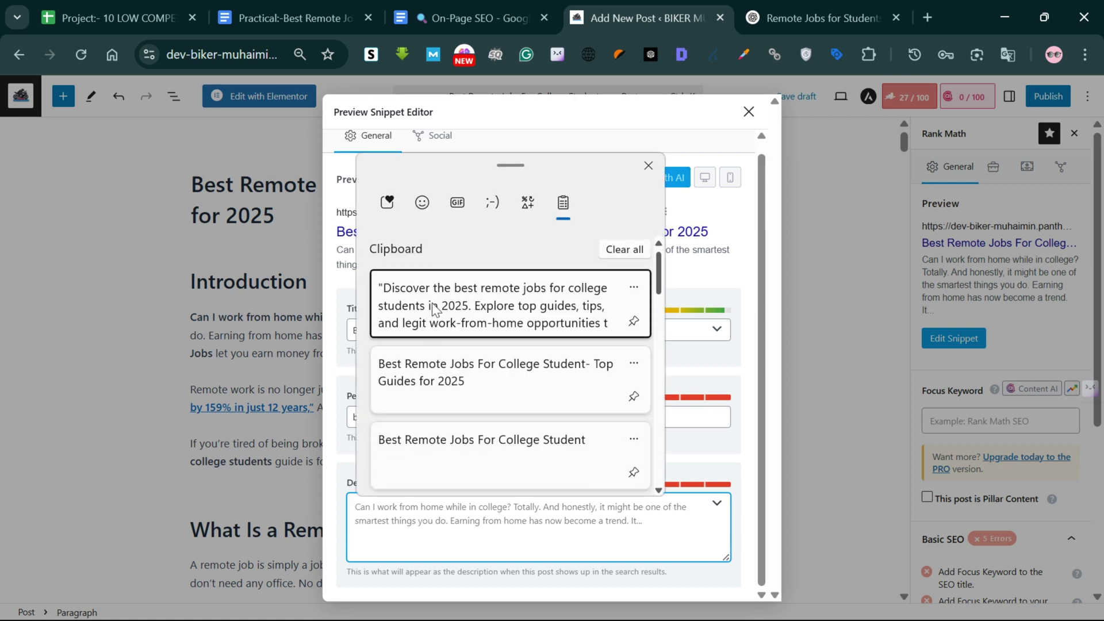
click(433, 309)
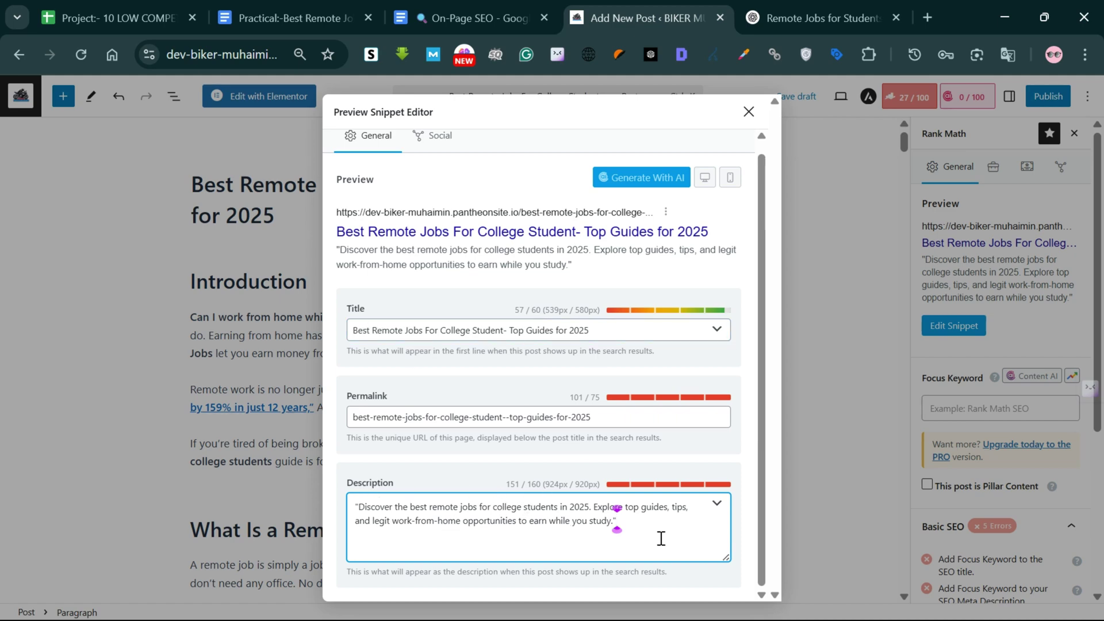
key(Escape)
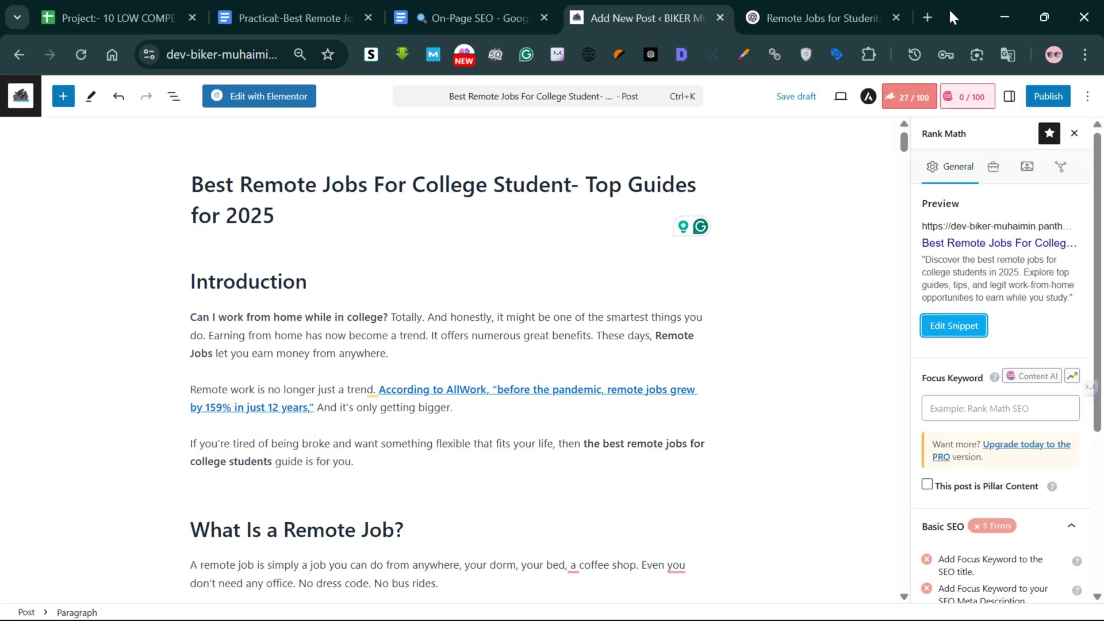
Copy "Best Remote Jobs For College Student" from the post title and add it as the primary focus keyword in Rank Math.
scroll(903, 115, down, 1)
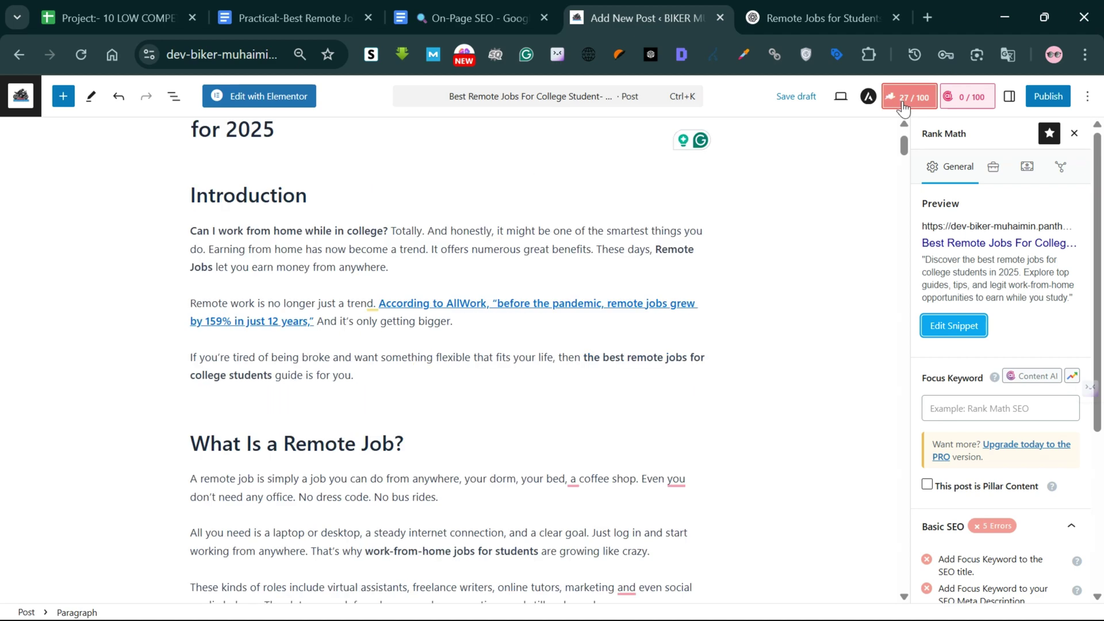
click(966, 406)
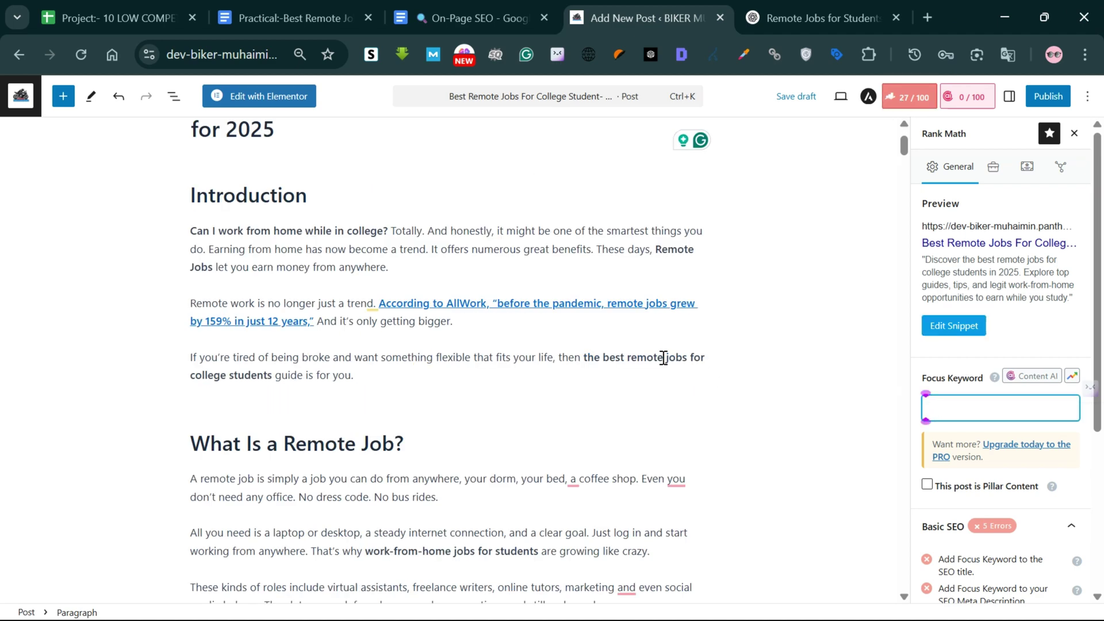
scroll(661, 356, up, 1)
drag(195, 180, 571, 186)
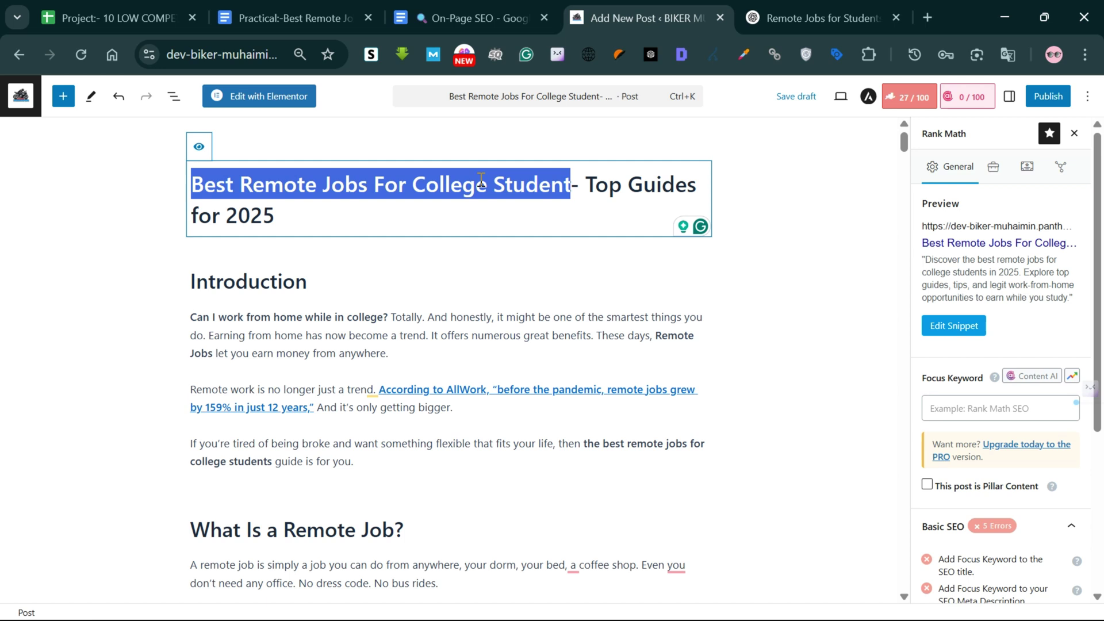
right_click(405, 189)
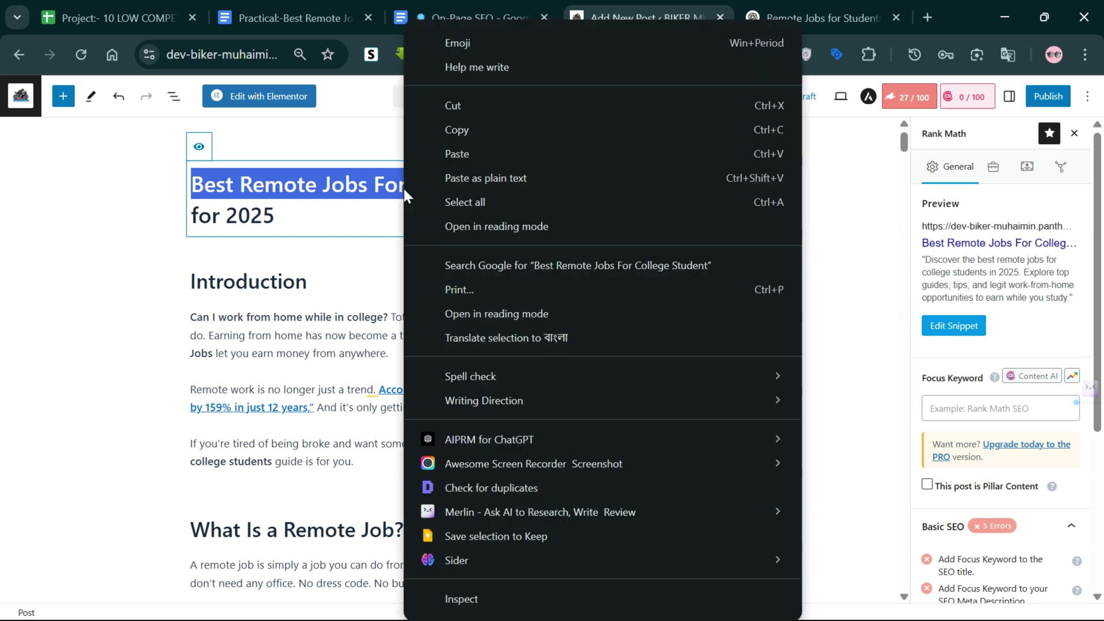
click(461, 130)
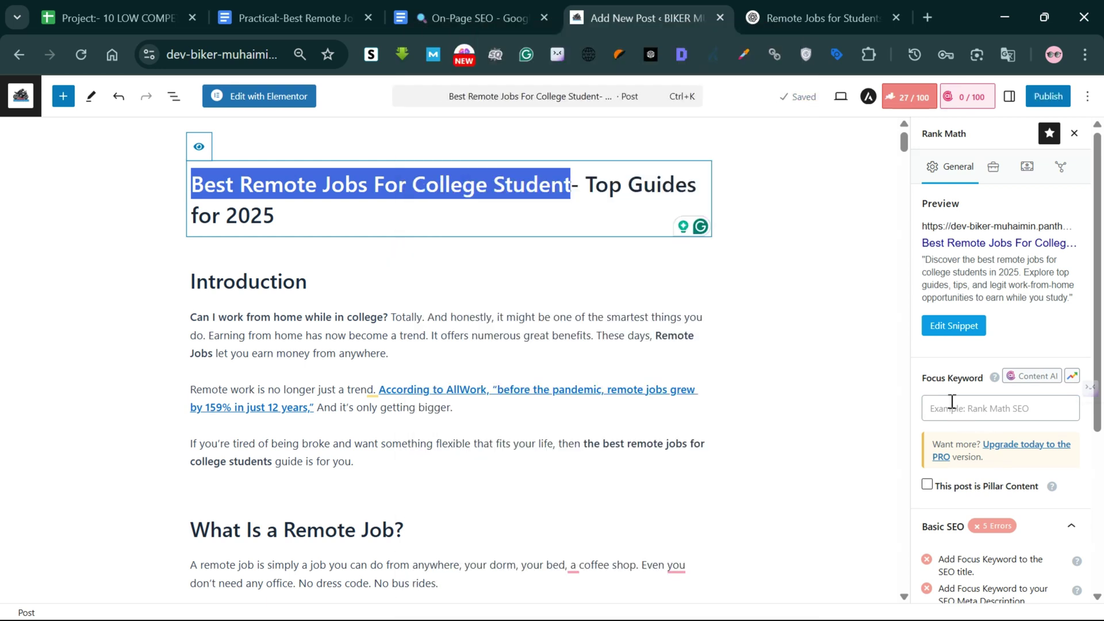
click(969, 410)
key(ctrl+v)
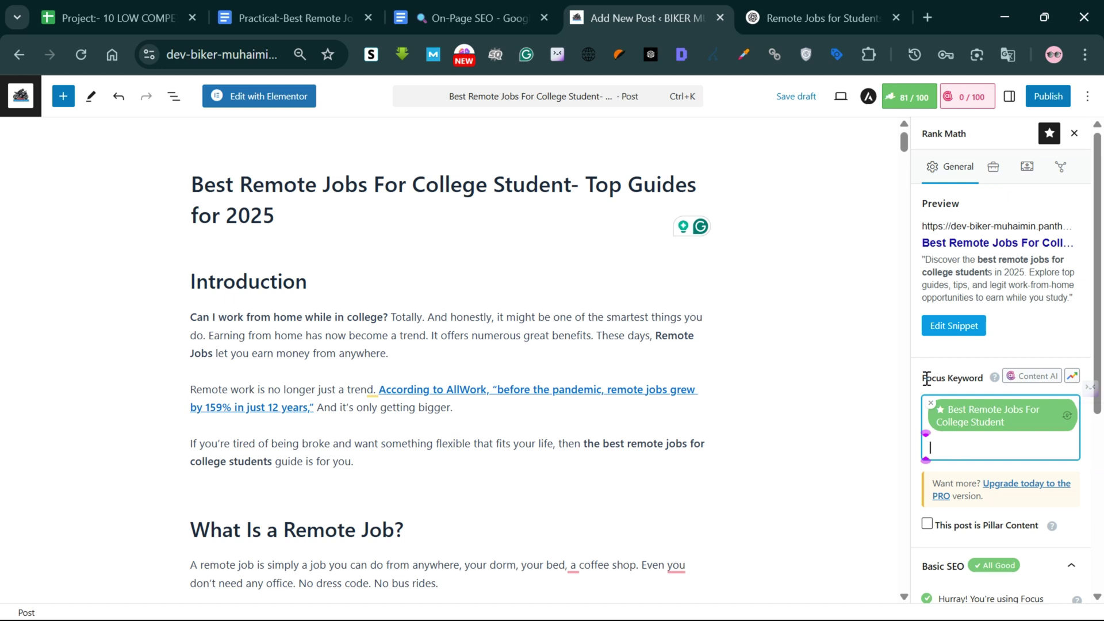
Add focus keywords "Remote Jobs", "top online jobs college students can do remotel", "part-time remote jobs for students" and "how to find remote jobs as a college student".
key(ctrl+v)
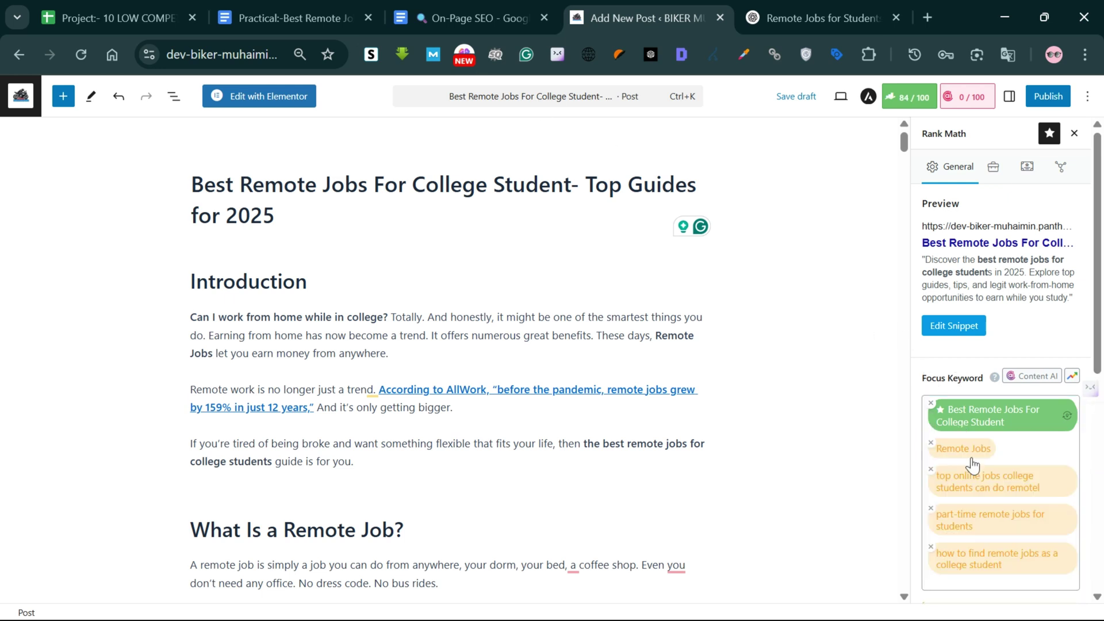
scroll(959, 496, down, 2)
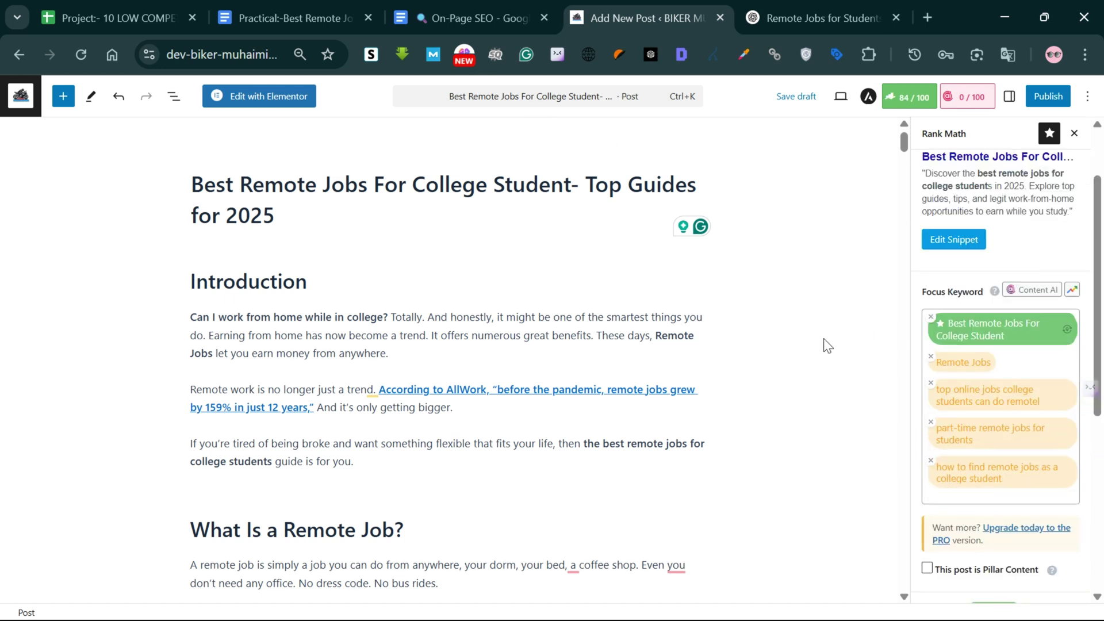
scroll(931, 180, down, 1)
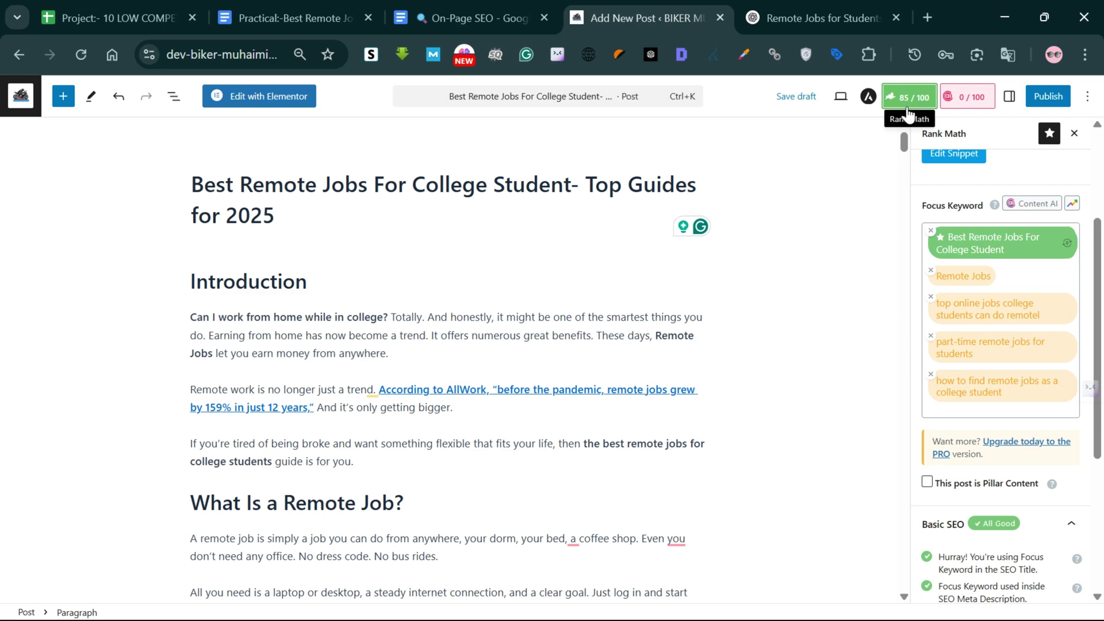
Fill the empty image block under "Why Remote Jobs Are Perfect for College Students" with the matching picture from the media library.
click(267, 444)
scroll(268, 443, down, 10)
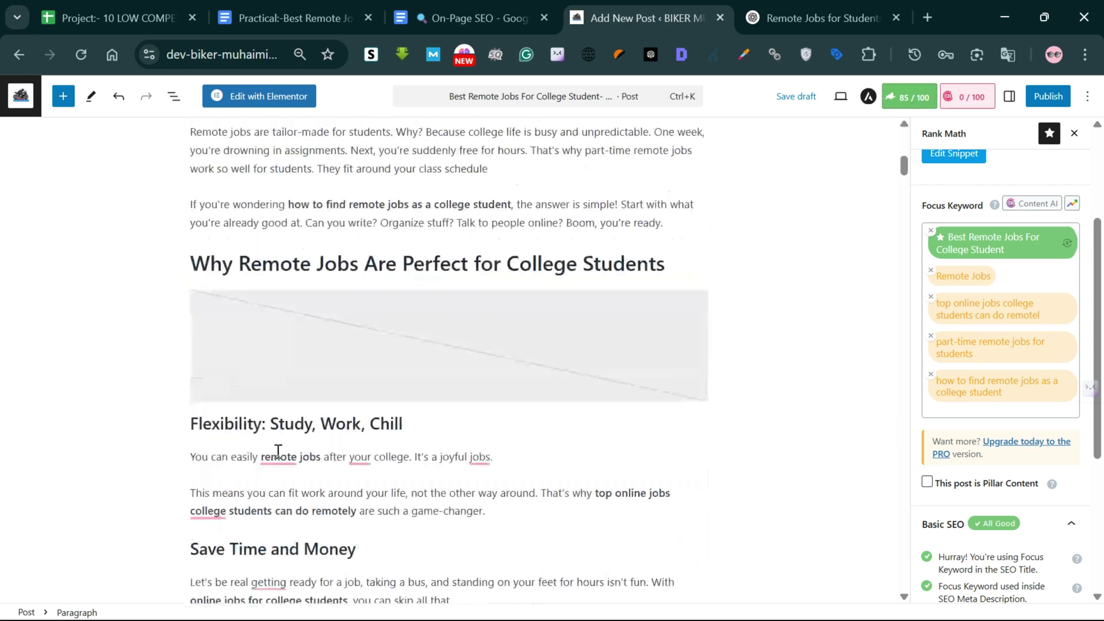
click(278, 456)
scroll(465, 385, down, 3)
scroll(465, 386, up, 3)
click(437, 391)
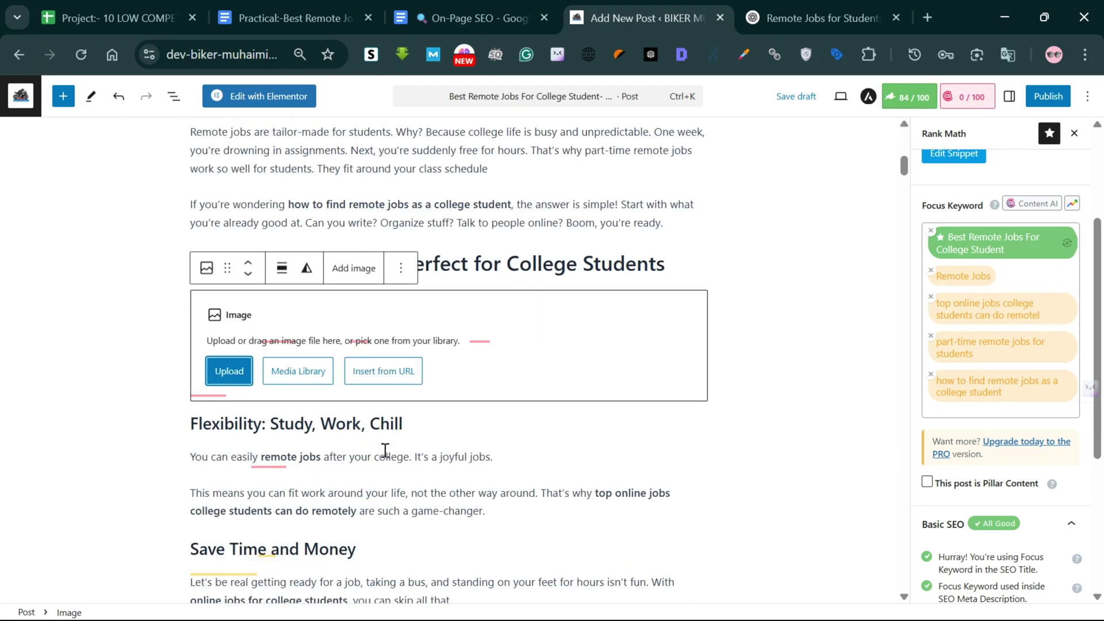
click(298, 375)
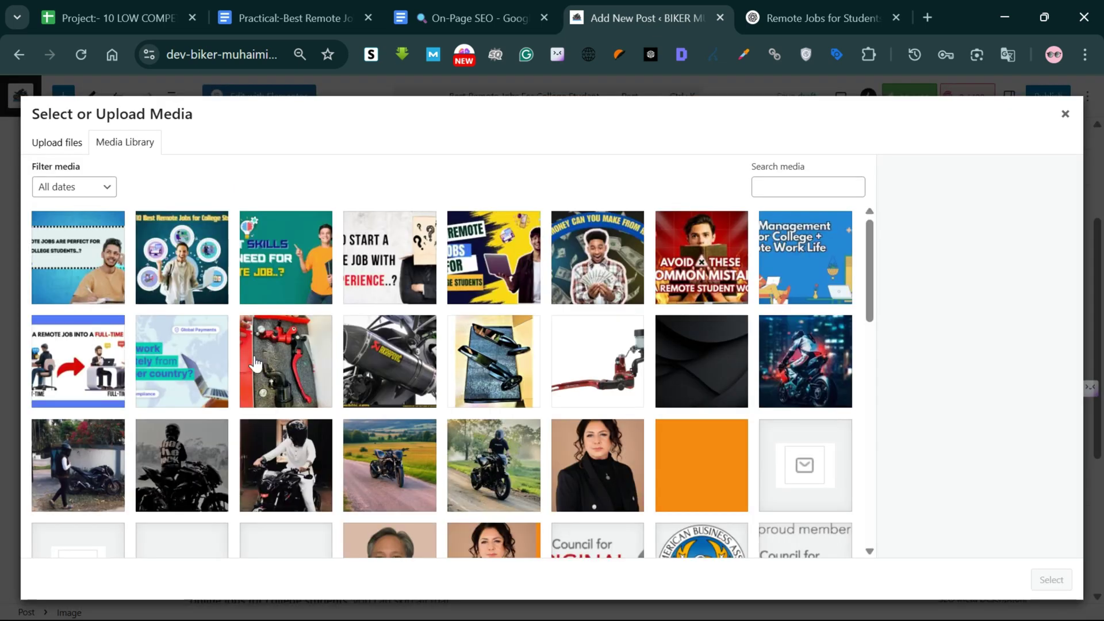
click(1049, 580)
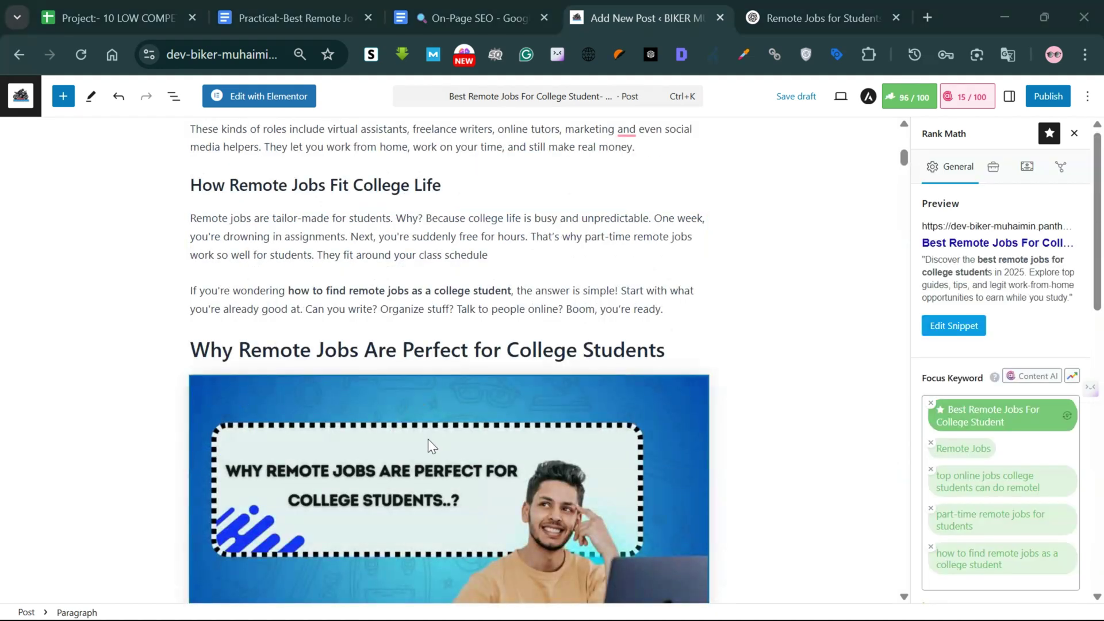
Review the article's section images and text, and examine the Rank Math focus keywords and Basic SEO checks.
scroll(428, 442, down, 15)
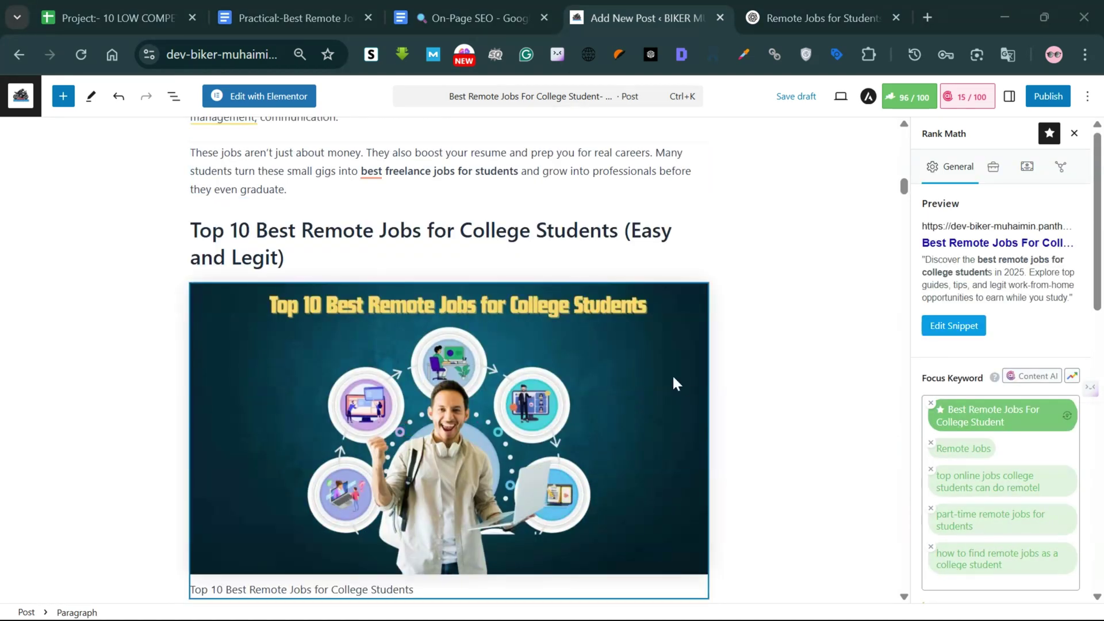
scroll(672, 376, up, 20)
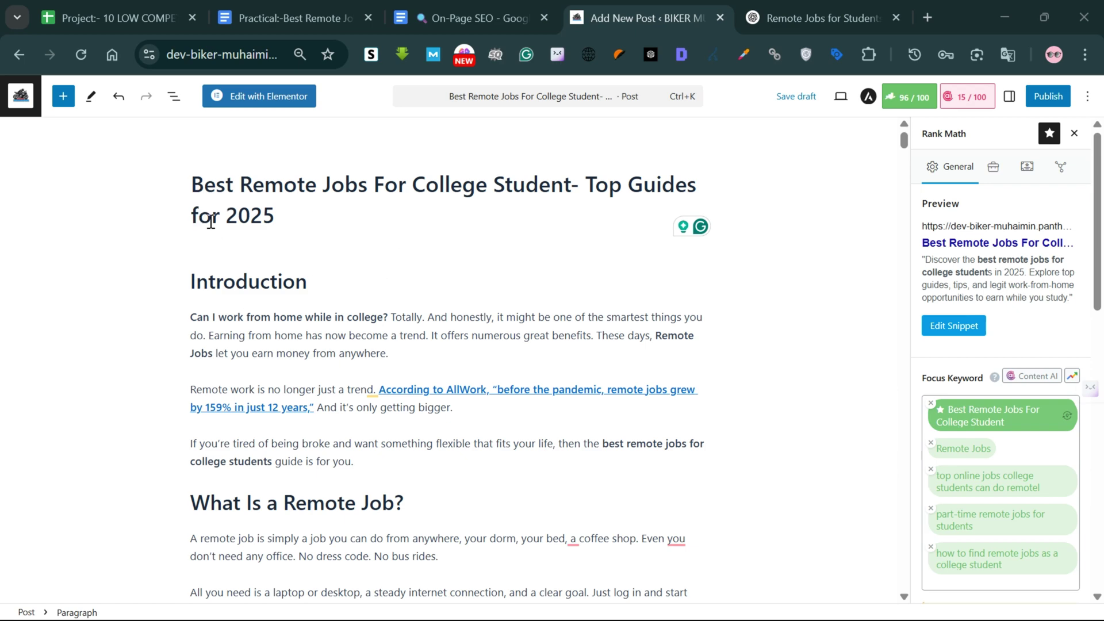
scroll(211, 222, down, 2)
scroll(921, 414, down, 3)
scroll(813, 409, down, 3)
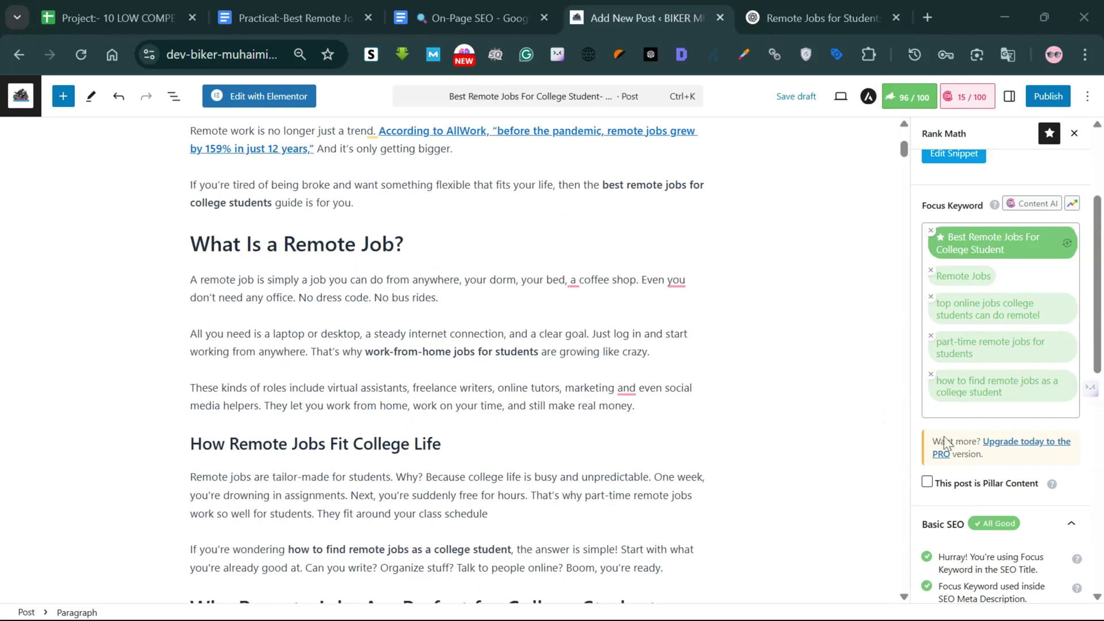
Examine Rank Math's Basic SEO and Additional checks for the post, including the URL length item.
scroll(1025, 463, down, 3)
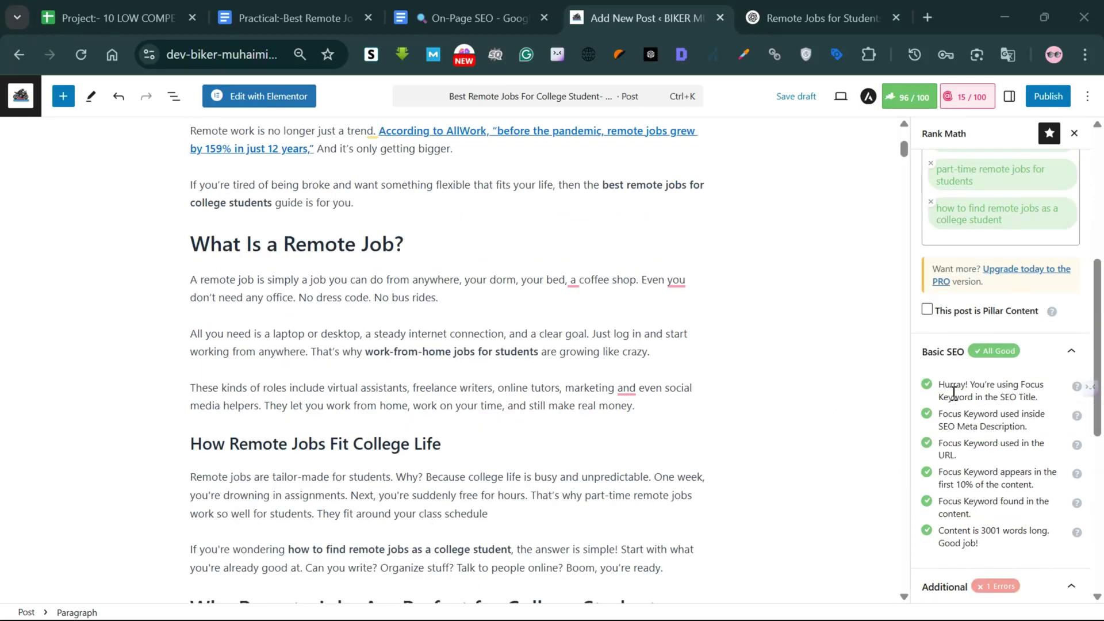
scroll(953, 391, down, 2)
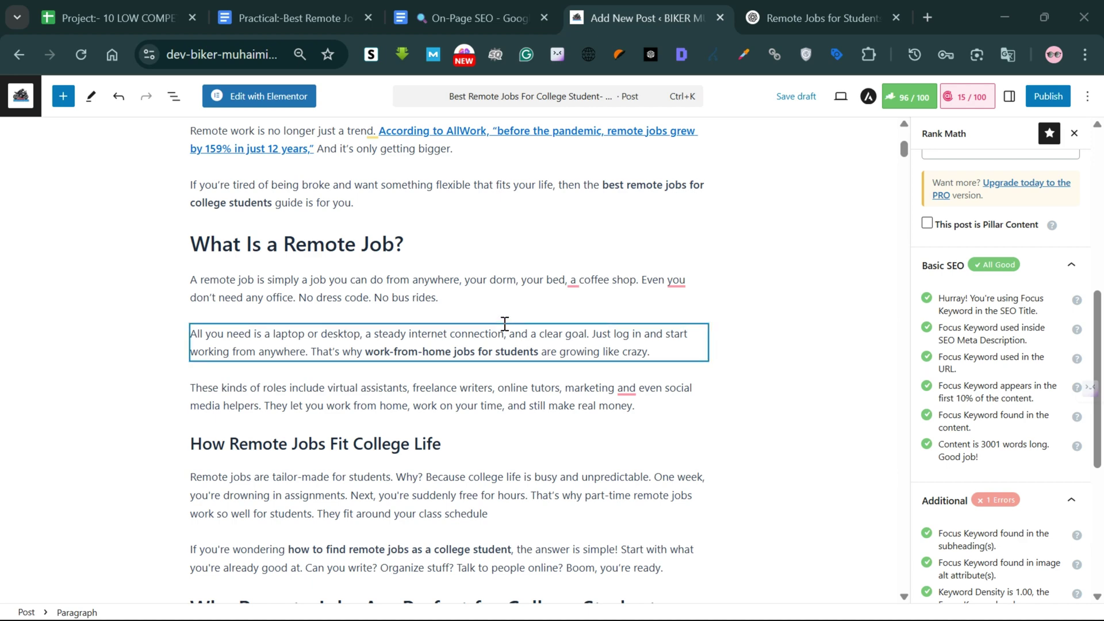
scroll(964, 490, down, 2)
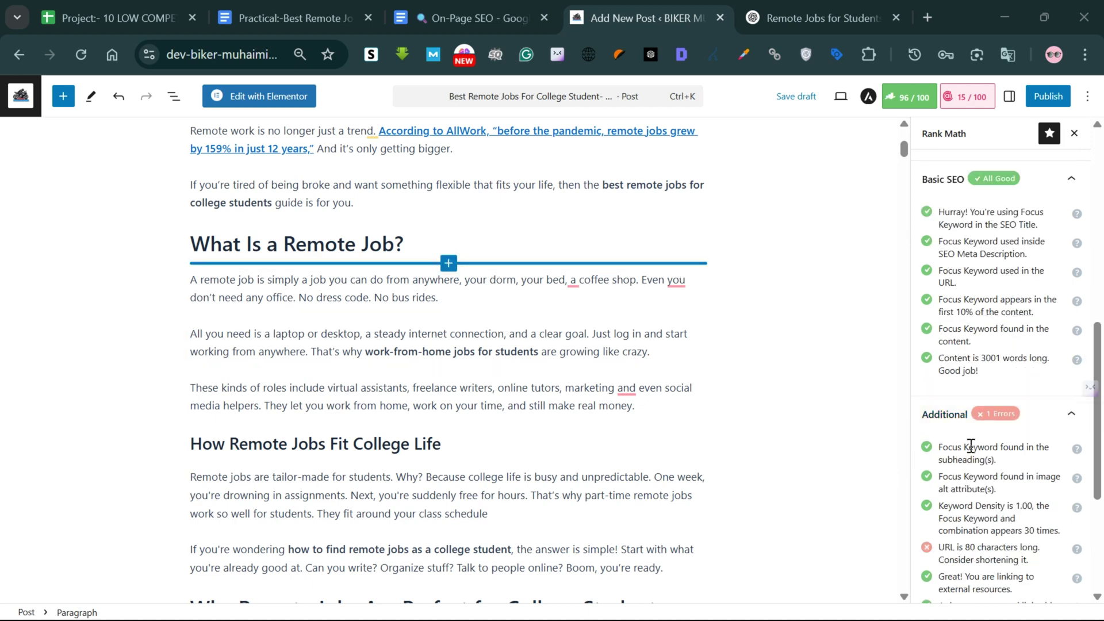
click(1050, 420)
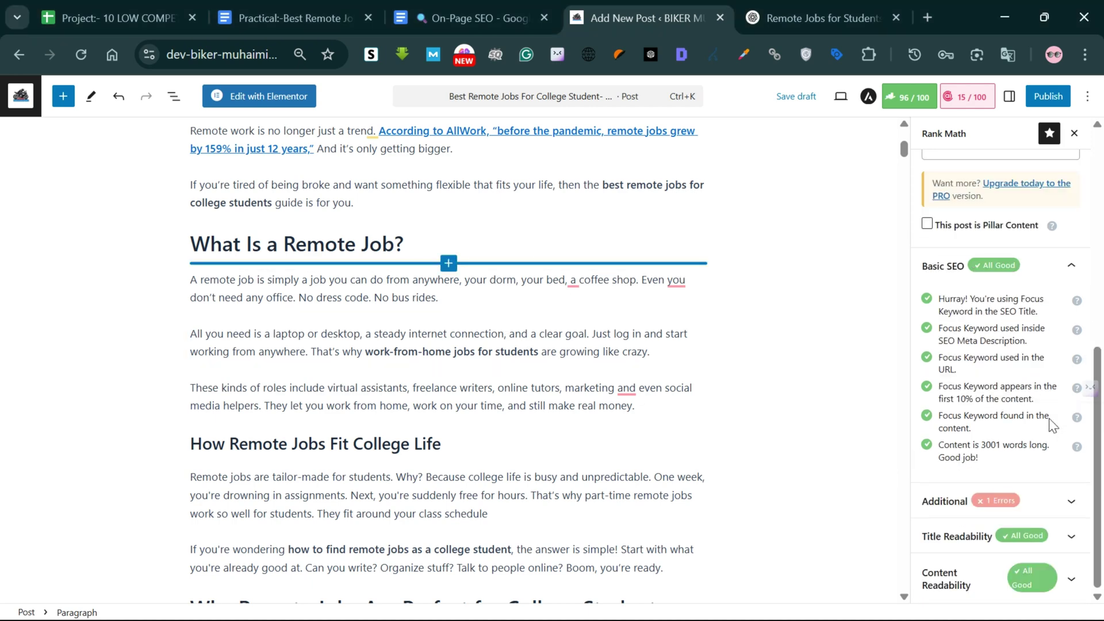
click(1030, 501)
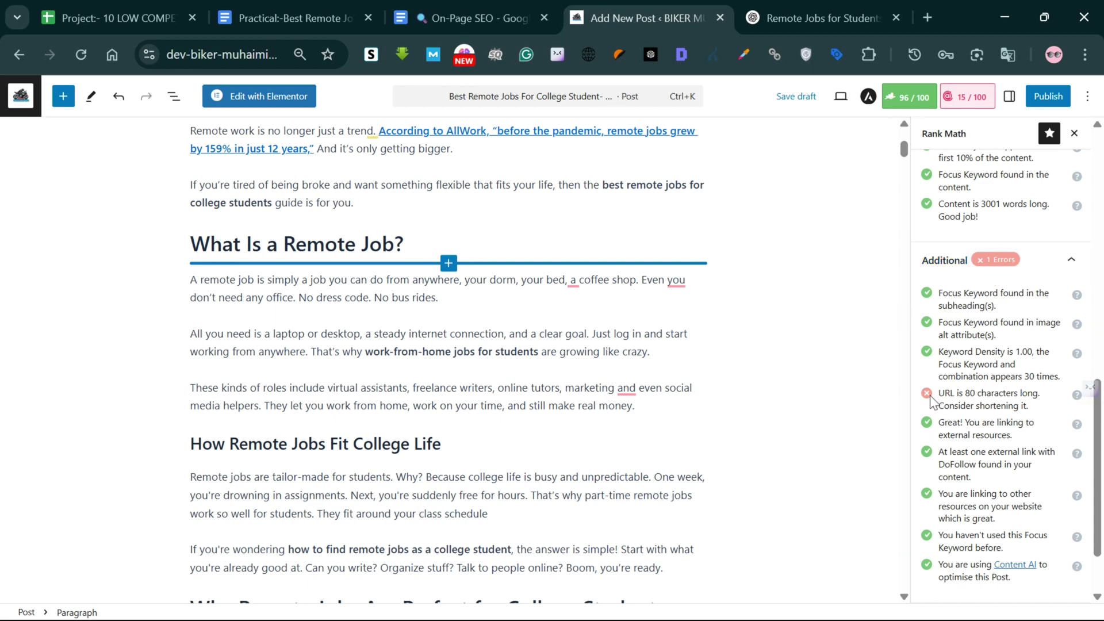
Inspect the post's title, permalink and description in the Rank Math snippet editor, leaving them as they are.
scroll(894, 373, up, 5)
scroll(981, 352, up, 10)
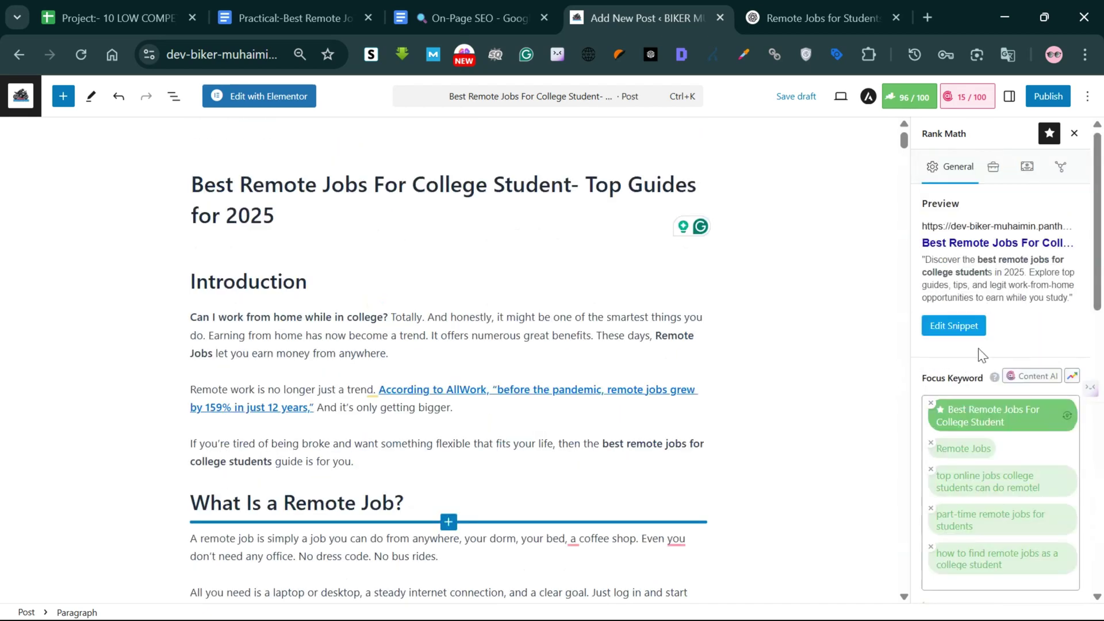
click(933, 326)
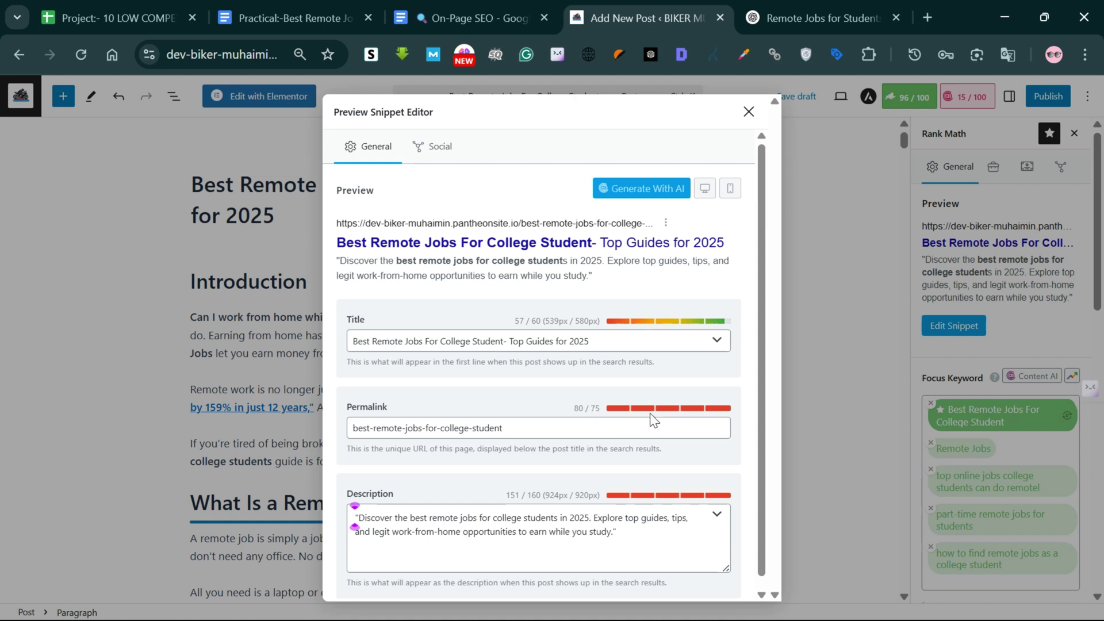
click(482, 435)
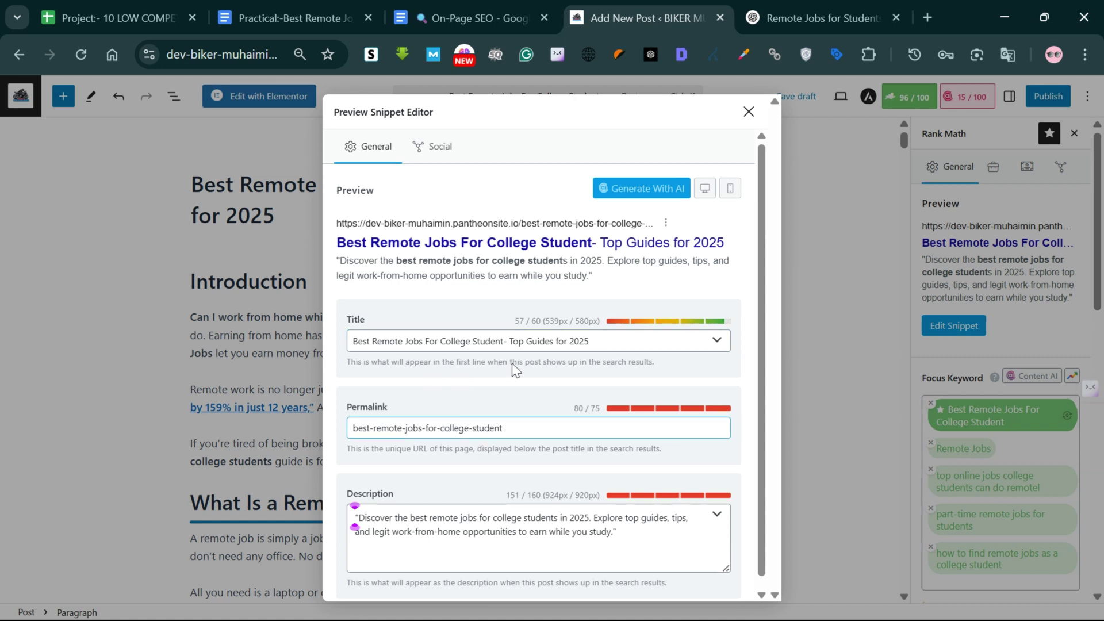
click(493, 210)
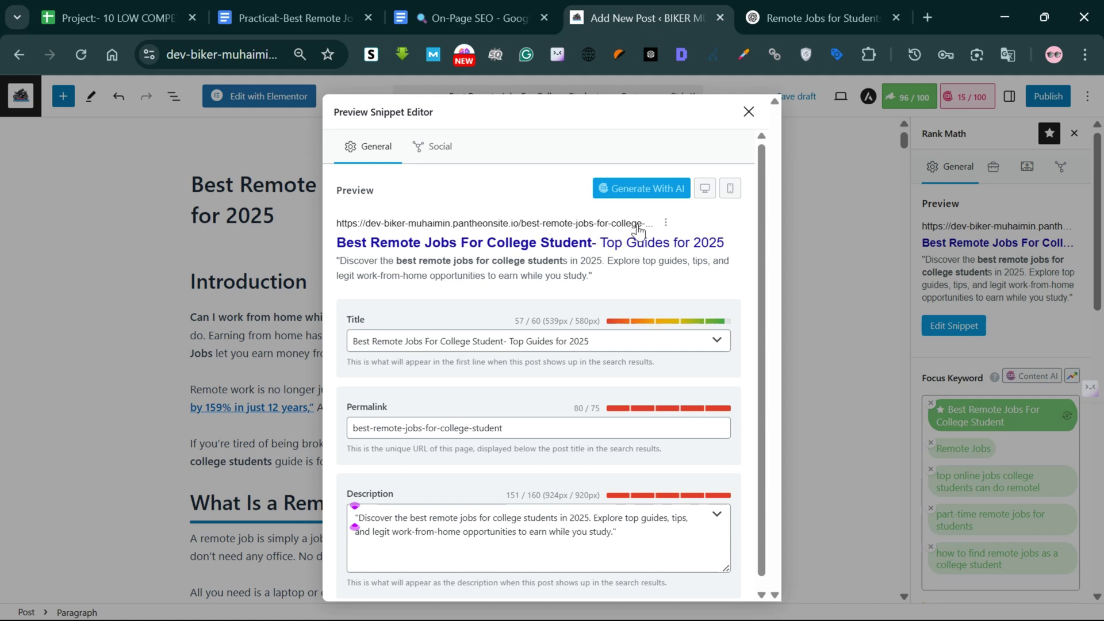
key(Escape)
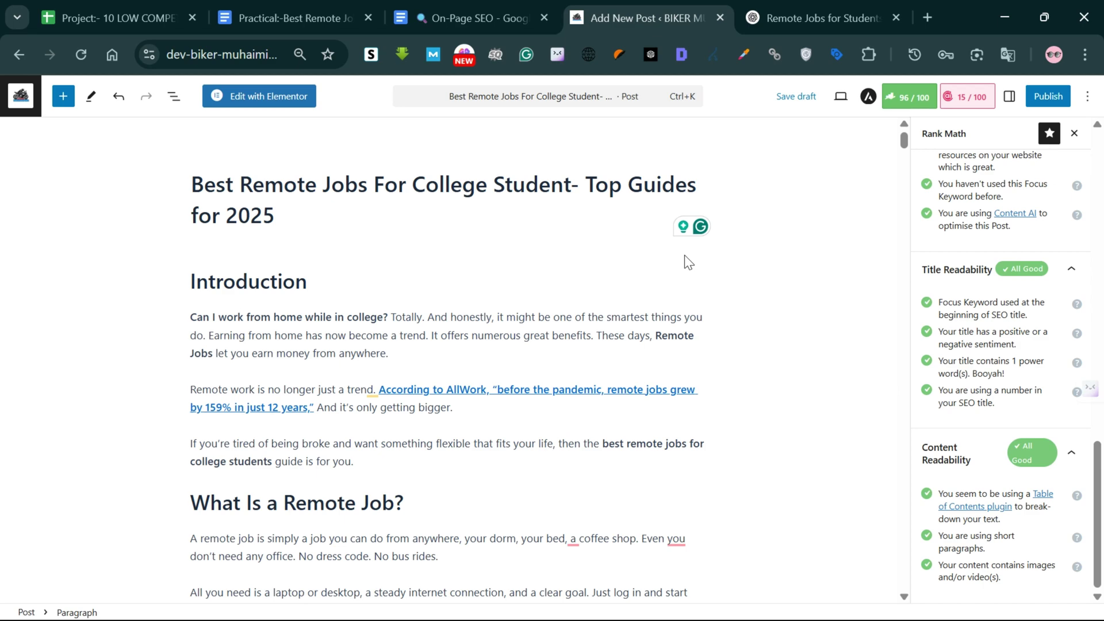
Review the readability checks and read through the whole article, from the introduction and section images to the FAQs and closing contact link.
scroll(363, 434, down, 20)
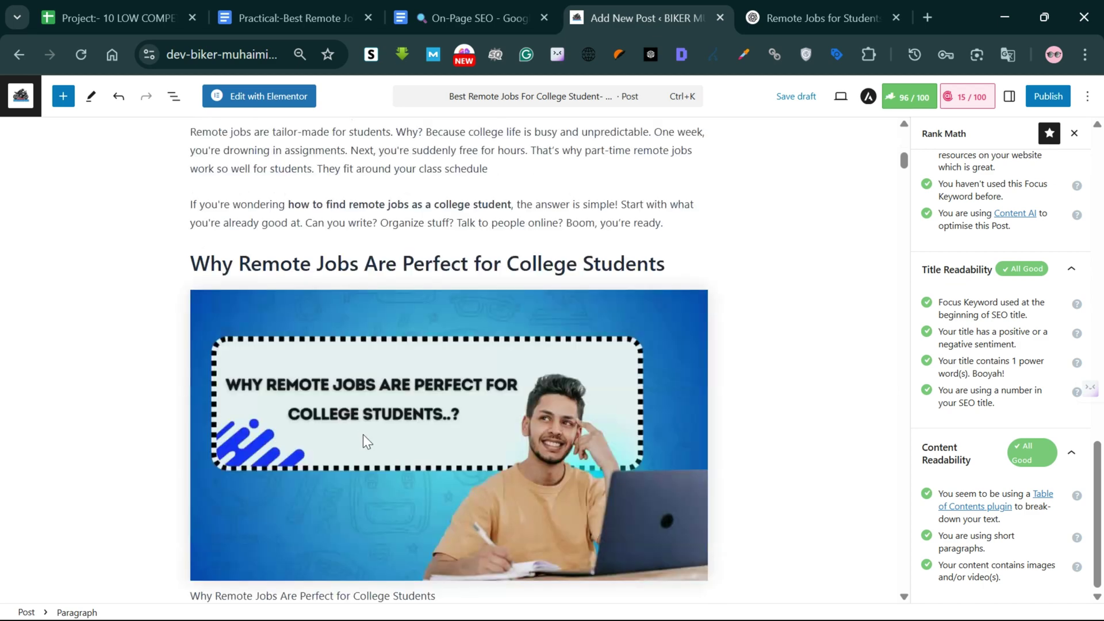
scroll(366, 443, down, 10)
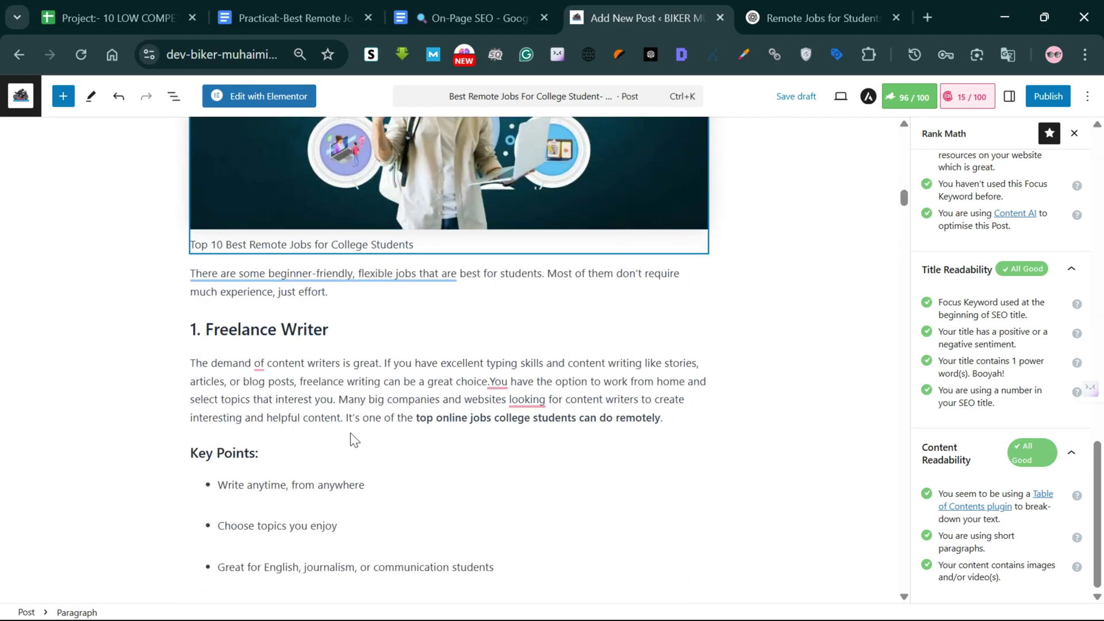
scroll(353, 440, down, 15)
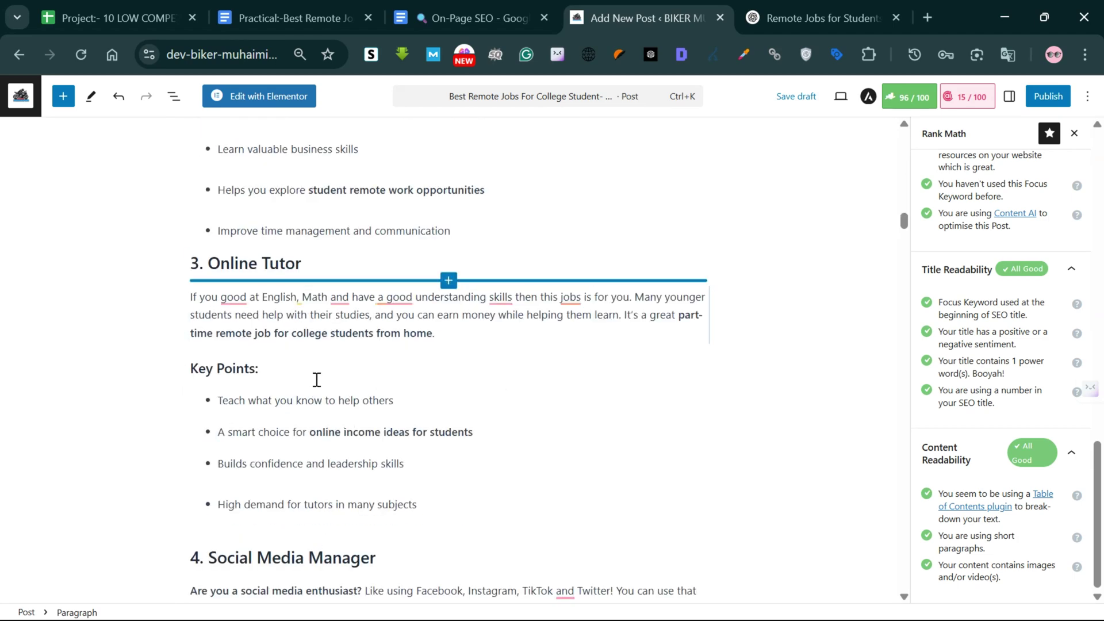
scroll(317, 379, down, 10)
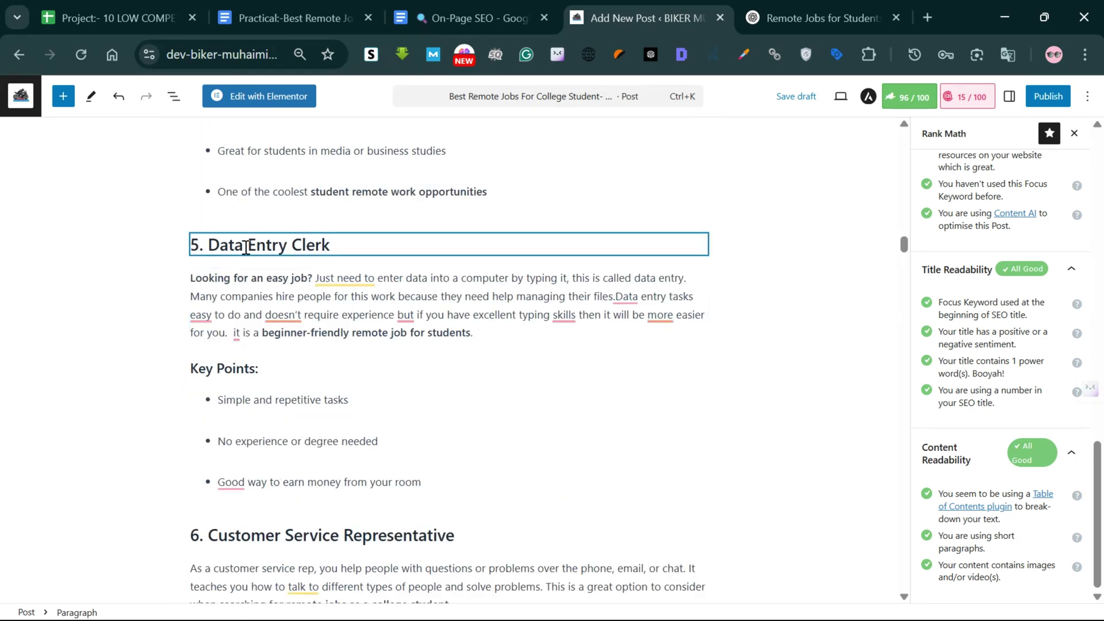
click(257, 246)
scroll(306, 457, down, 5)
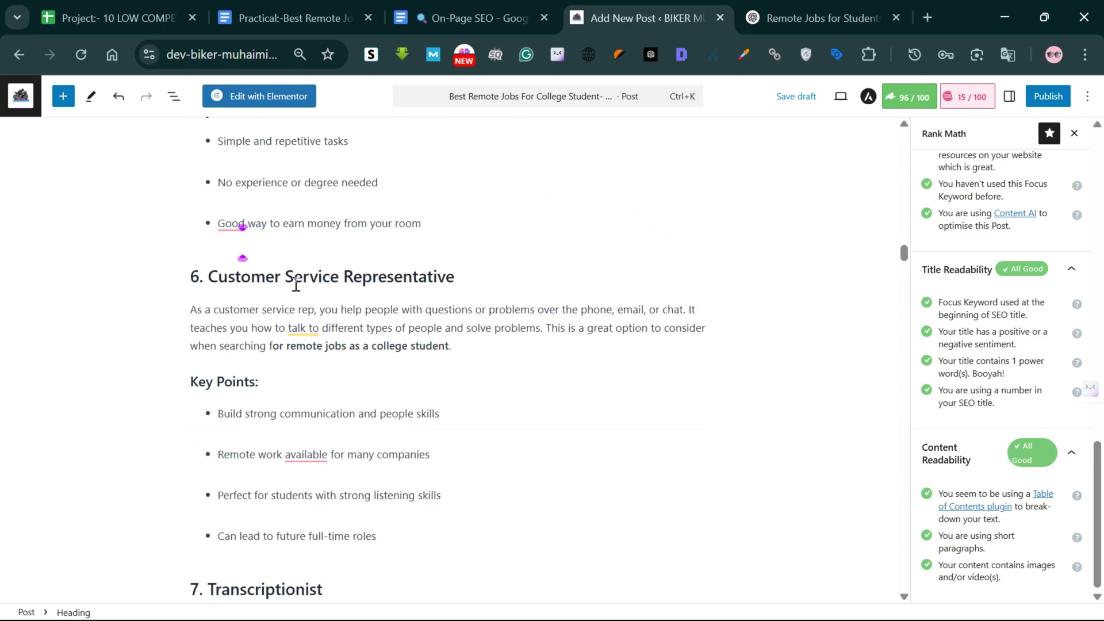
scroll(332, 411, down, 20)
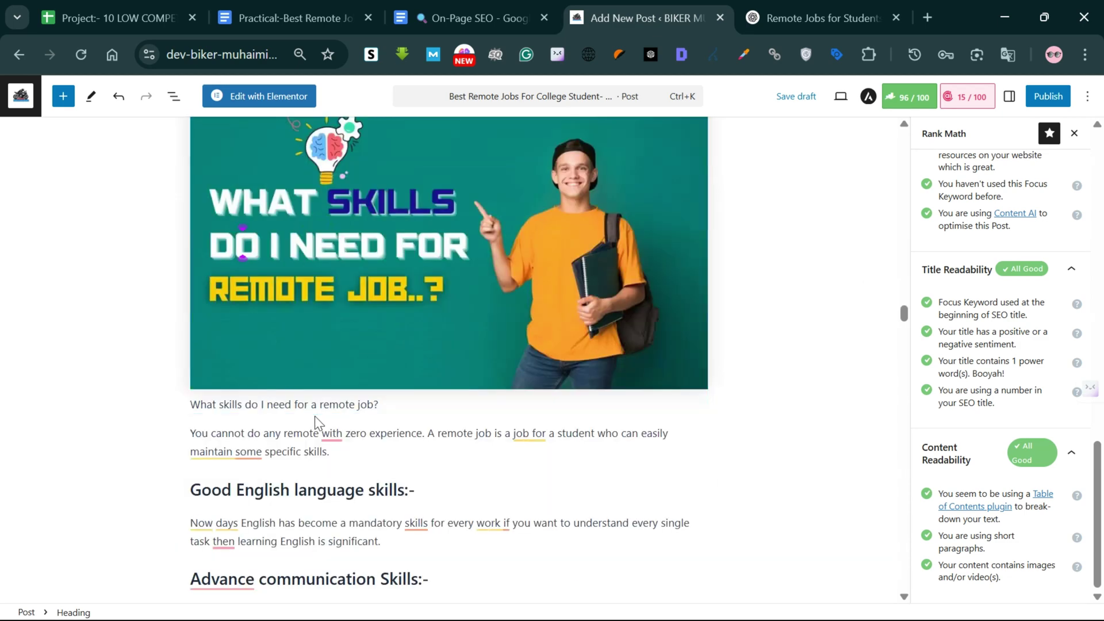
scroll(315, 416, up, 3)
click(324, 244)
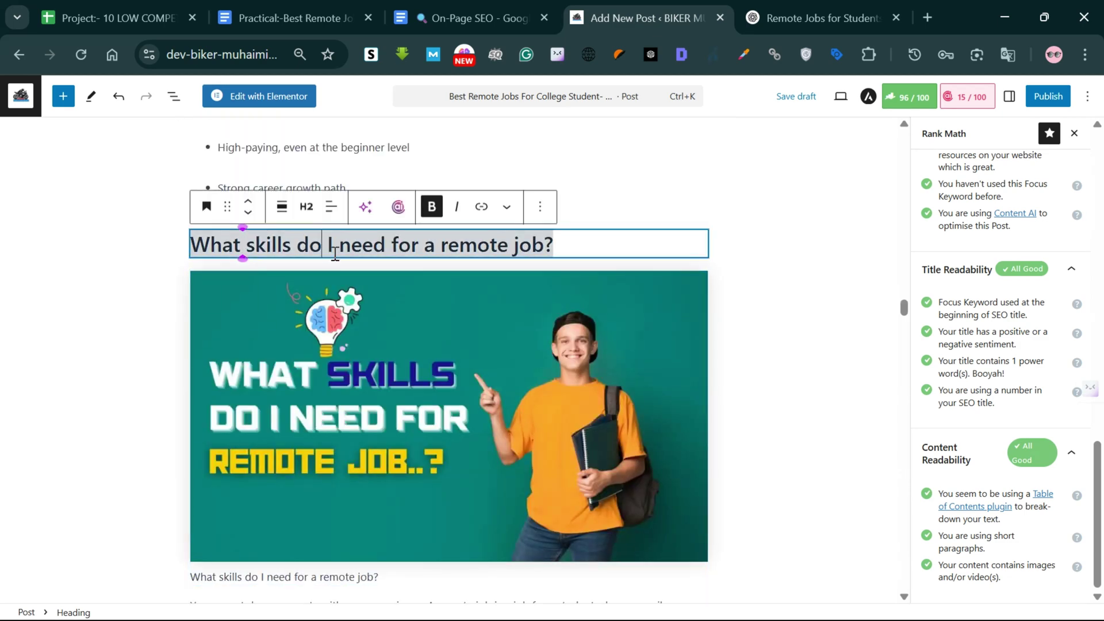
scroll(464, 395, down, 8)
scroll(465, 394, down, 20)
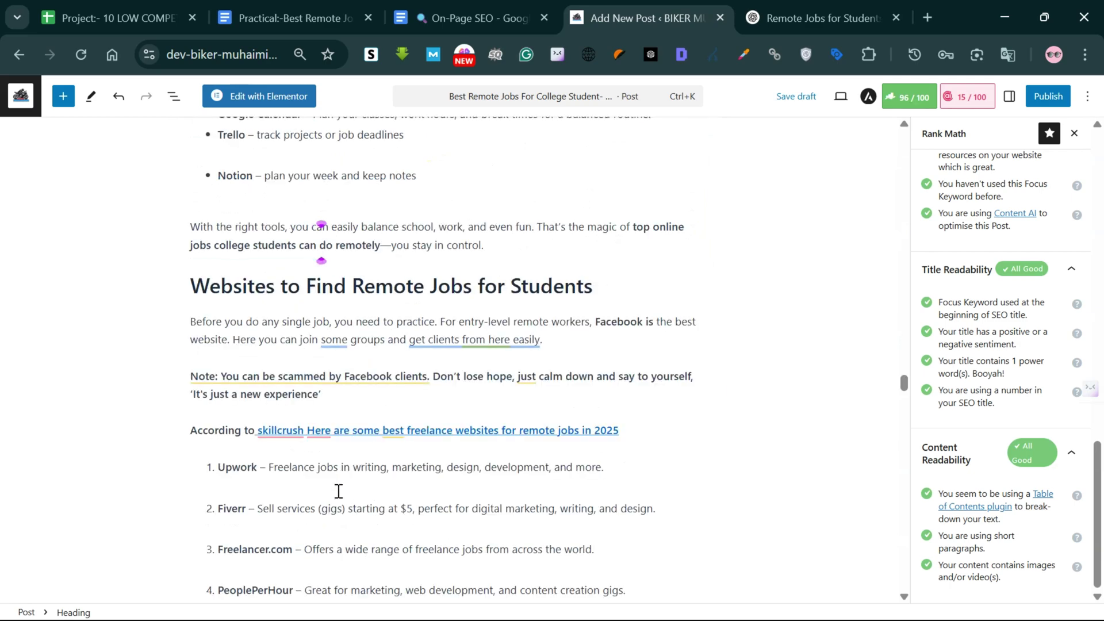
scroll(338, 491, down, 20)
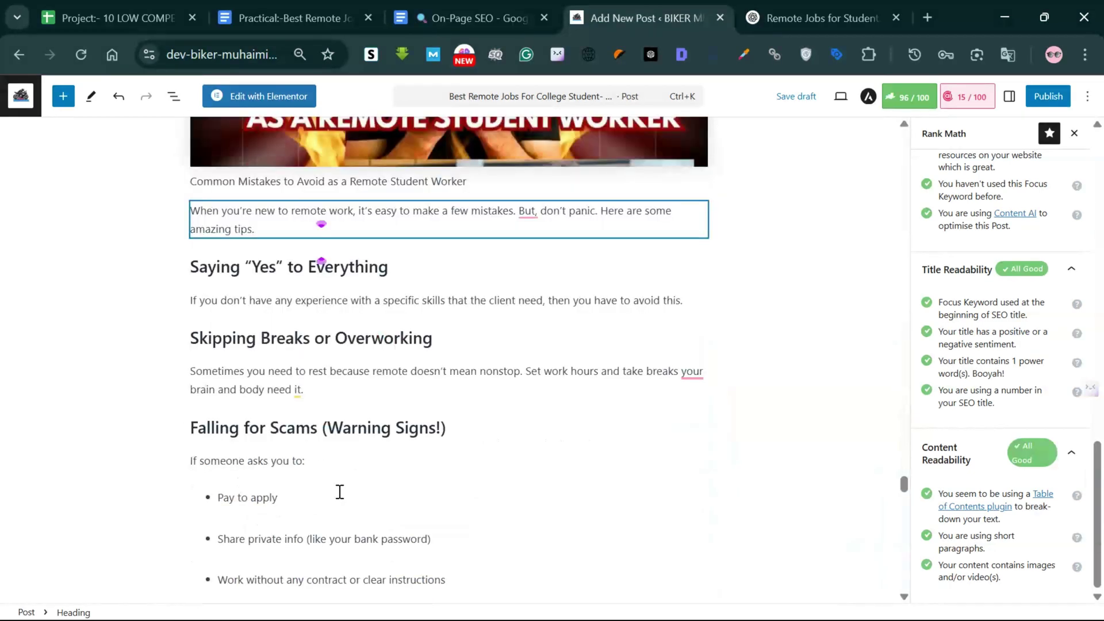
scroll(340, 488, down, 8)
scroll(337, 486, up, 4)
click(371, 269)
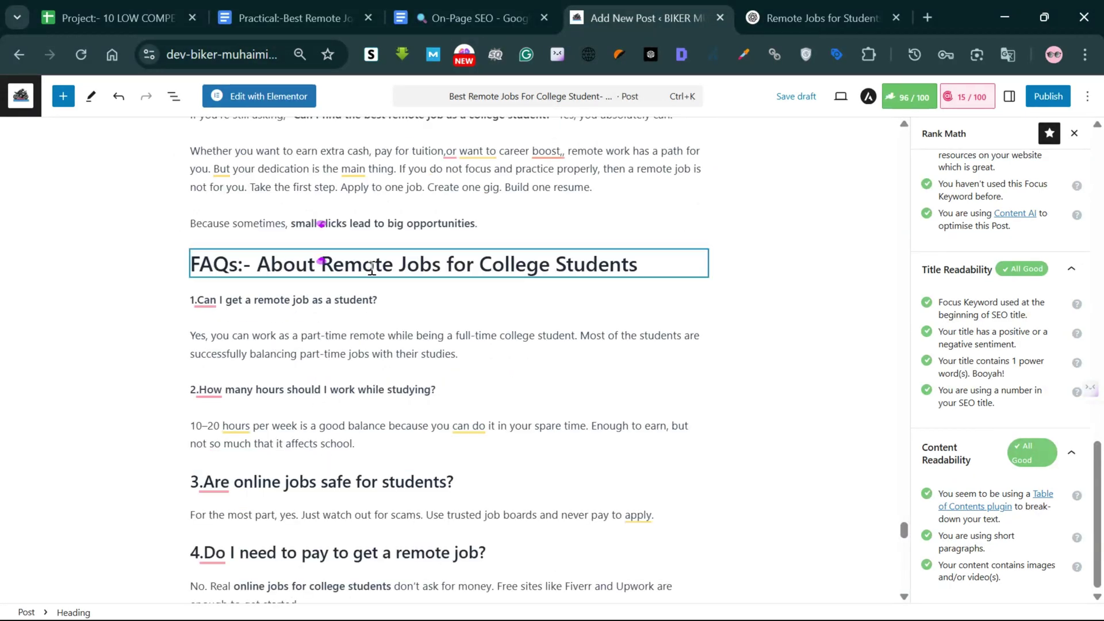
scroll(471, 448, down, 8)
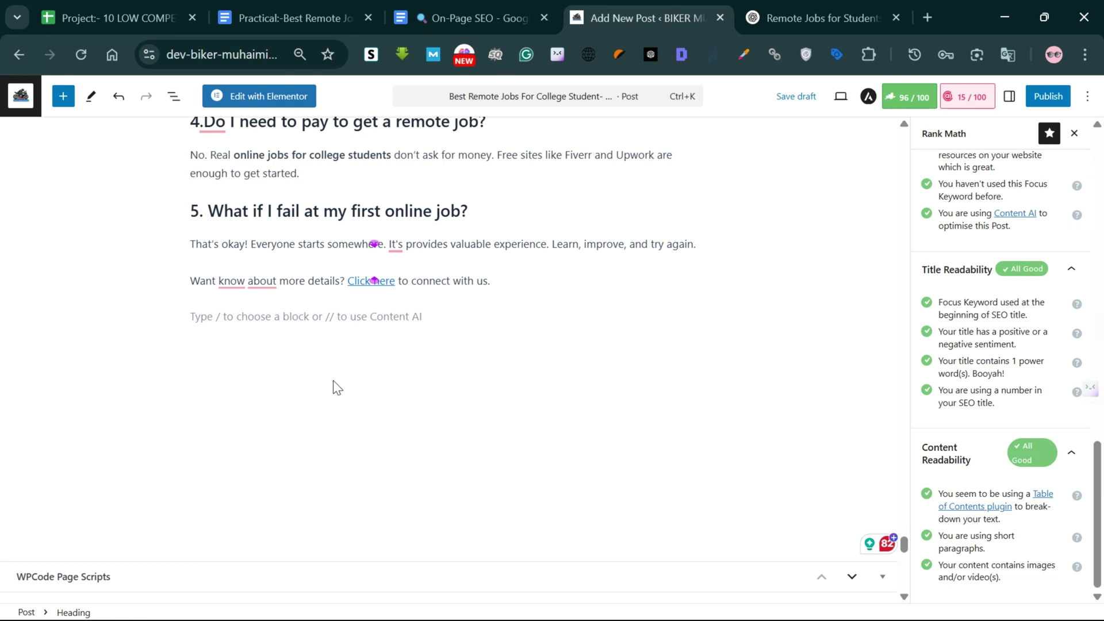
Publish the "Best Remote Jobs For College Student- Top Guides for 2025" post and confirm the pre-publish check.
scroll(303, 323, up, 20)
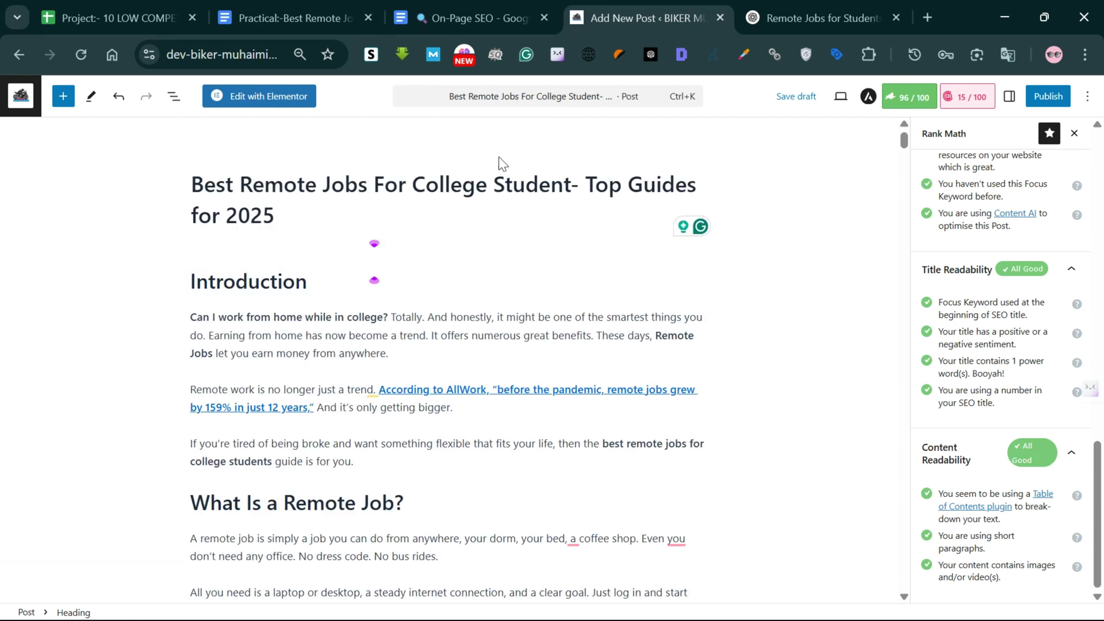
click(1040, 99)
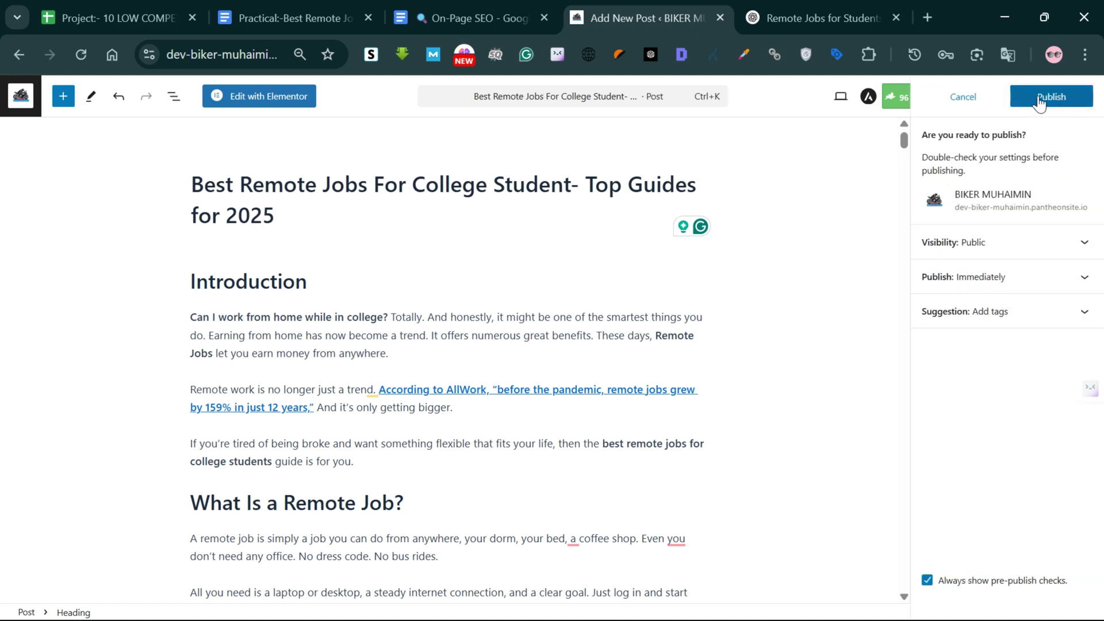
click(1040, 98)
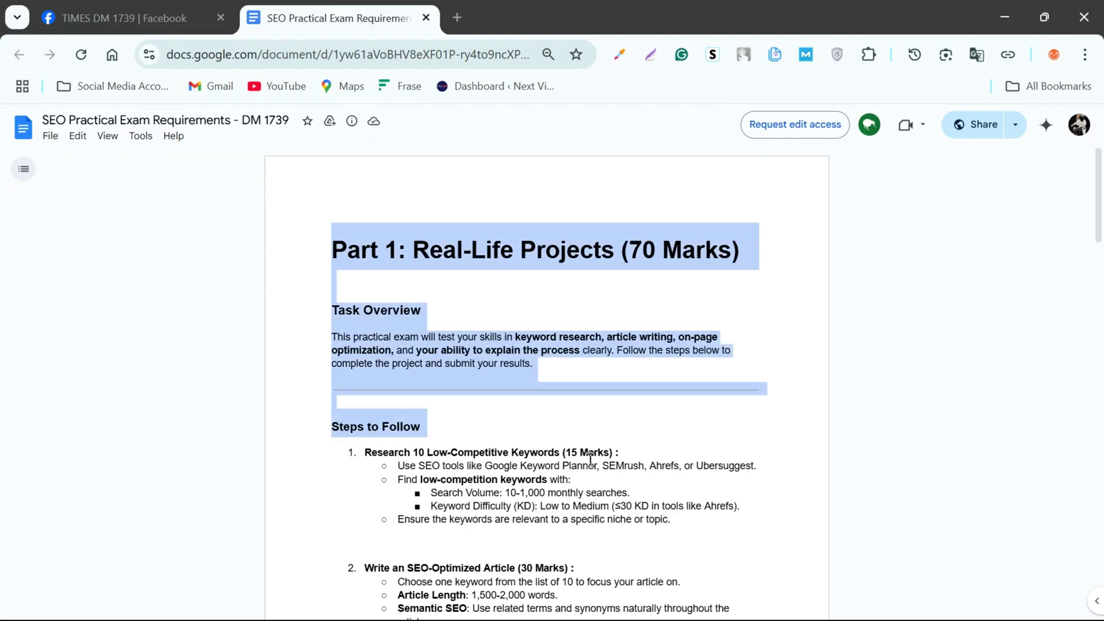
Switch to the SEO Practical Exam Requirements document in Google Docs and review it from the Part 1 tasks through the Important Notes.
scroll(632, 523, down, 15)
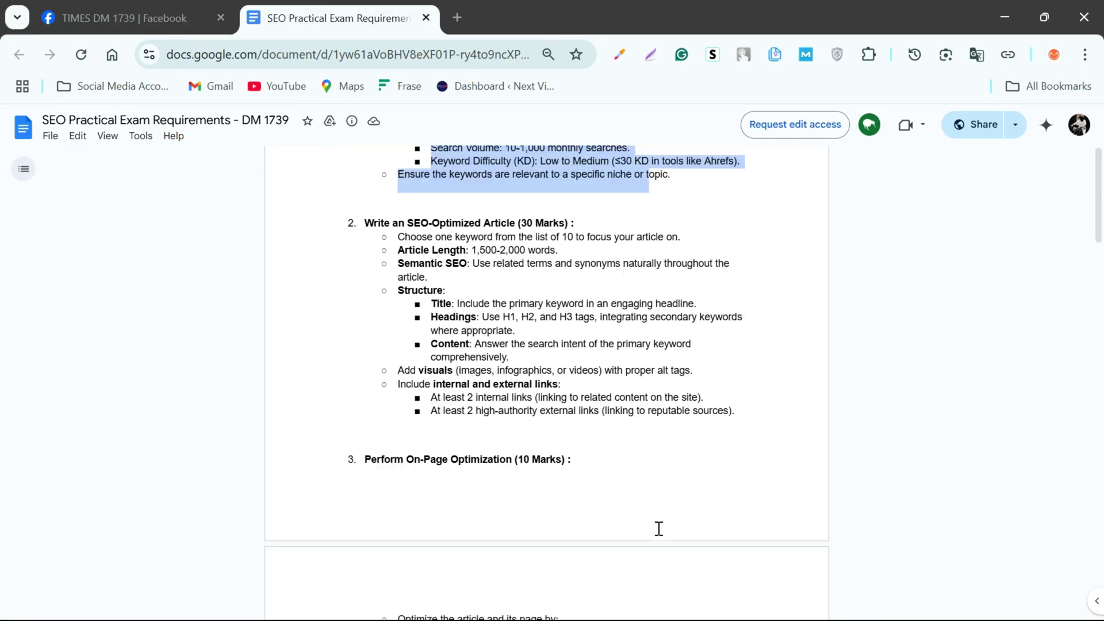
click(618, 518)
scroll(618, 518, down, 5)
scroll(344, 270, up, 20)
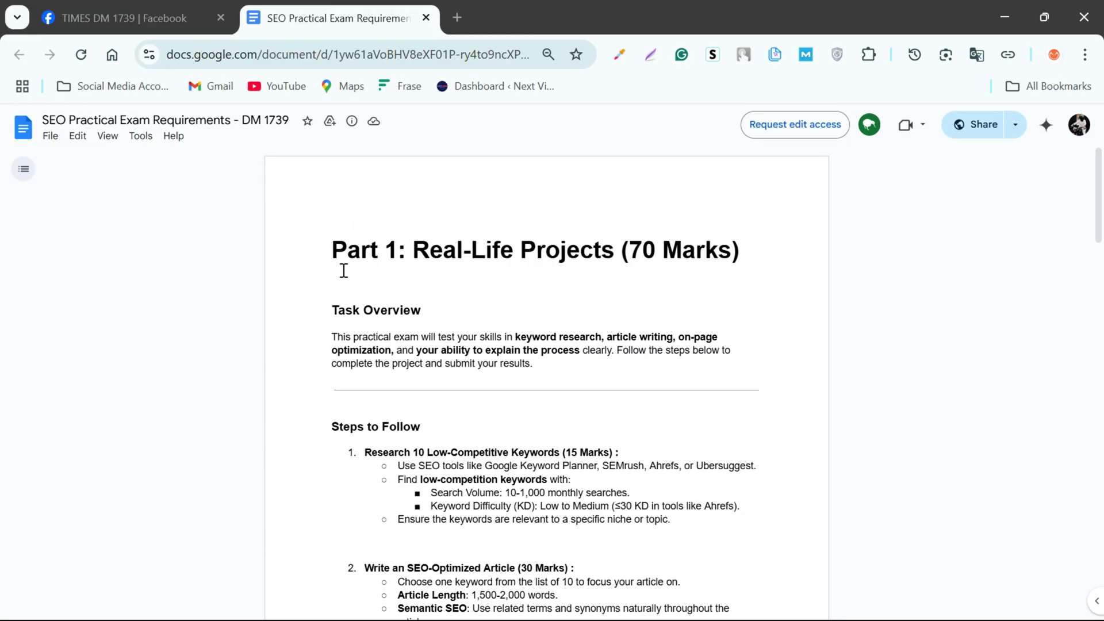
scroll(628, 378, down, 14)
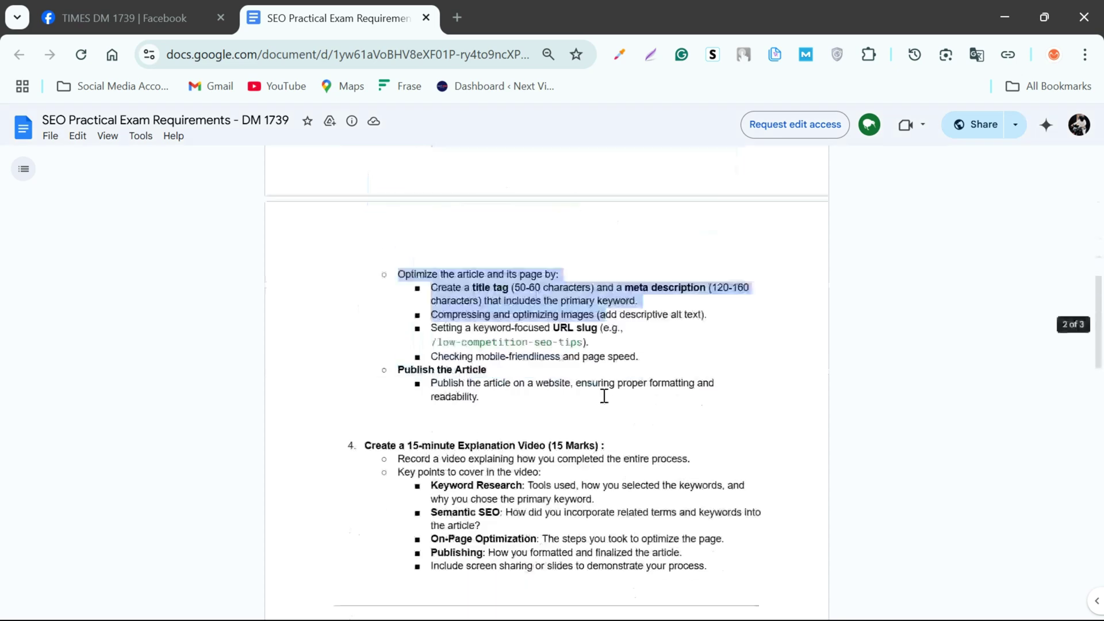
scroll(527, 391, down, 9)
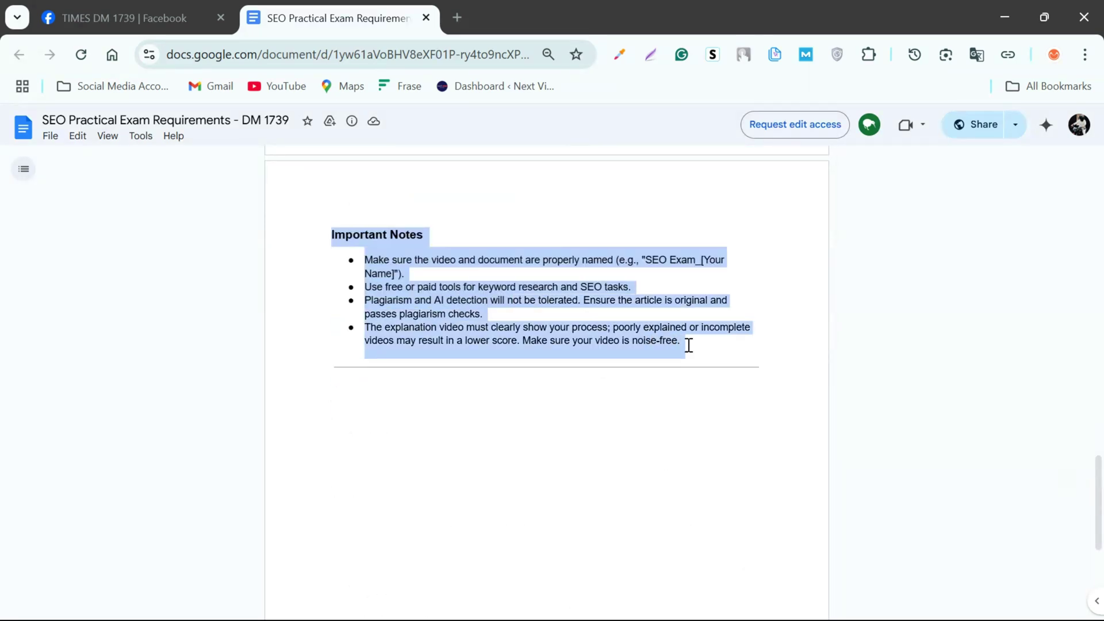
scroll(688, 345, up, 8)
scroll(688, 345, up, 15)
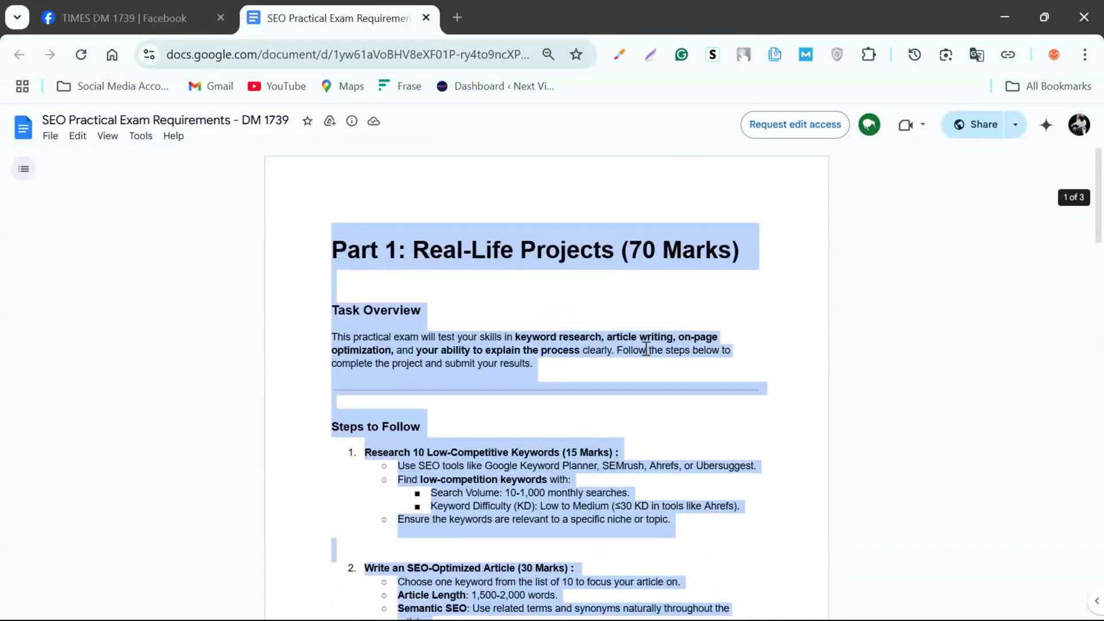